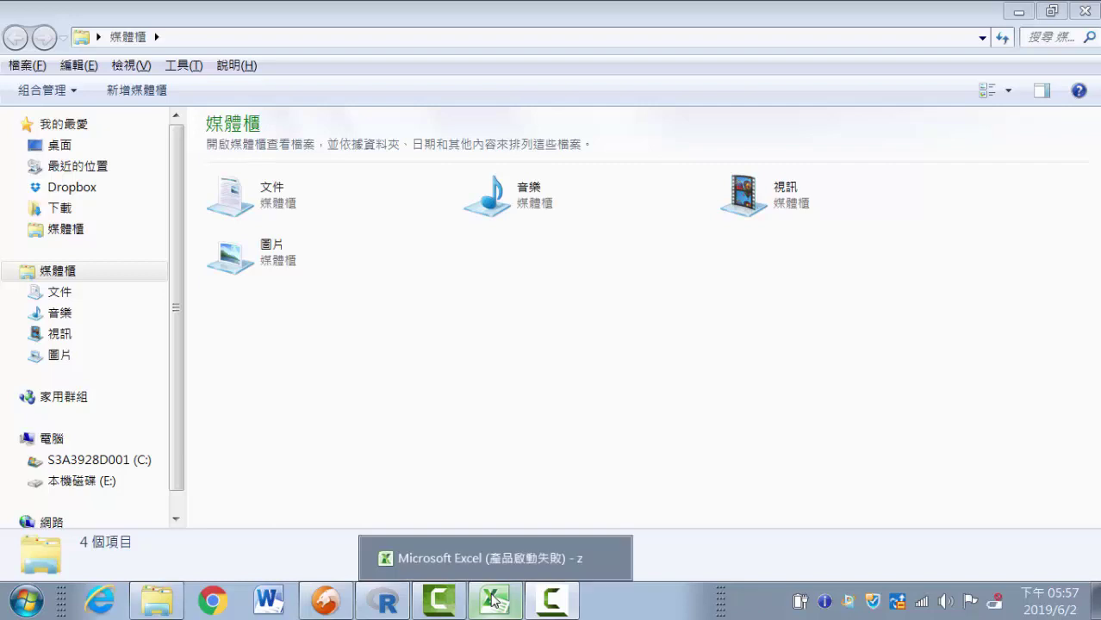
Bring the z workbook with its z1 and z2 number columns to the front
left_click(496, 602)
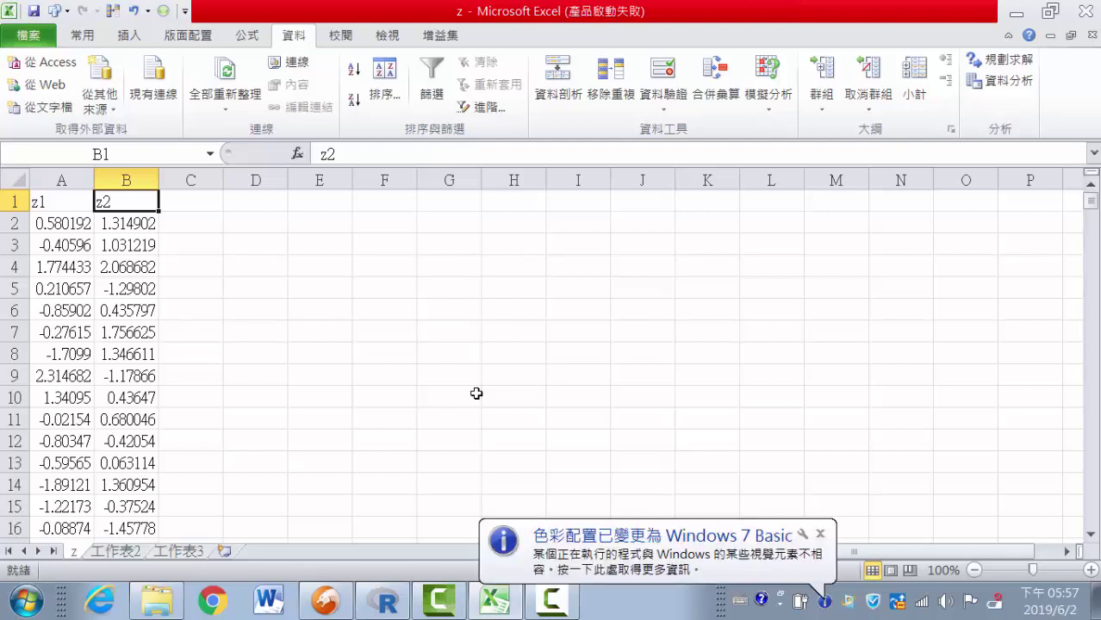
Dismiss the Windows colour-scheme notification and reactivate the z worksheet
left_click(821, 534)
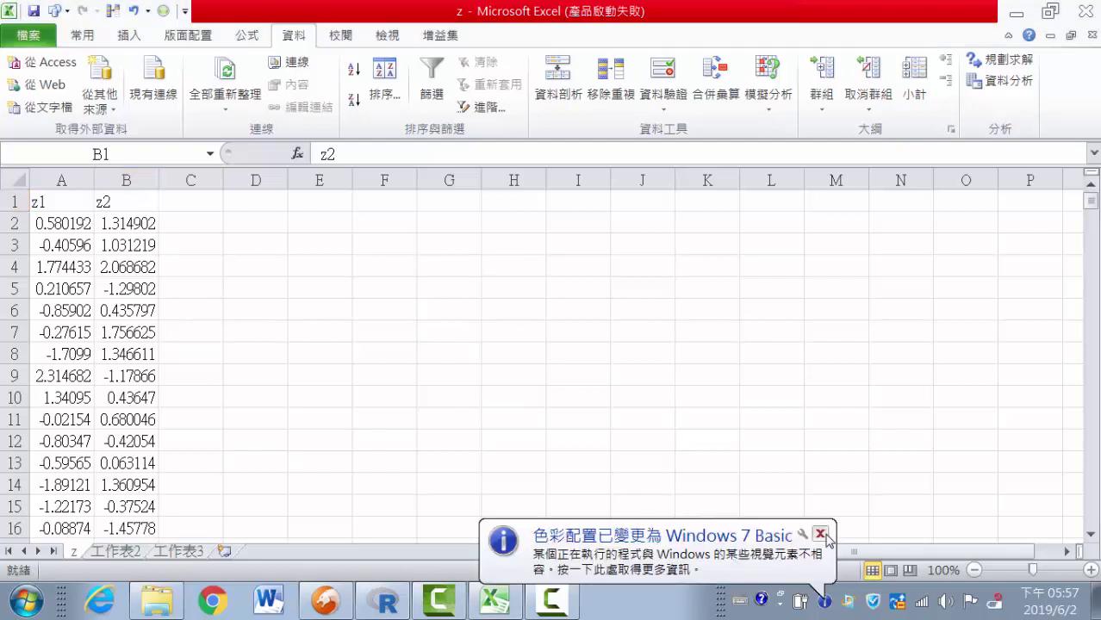
left_click(821, 534)
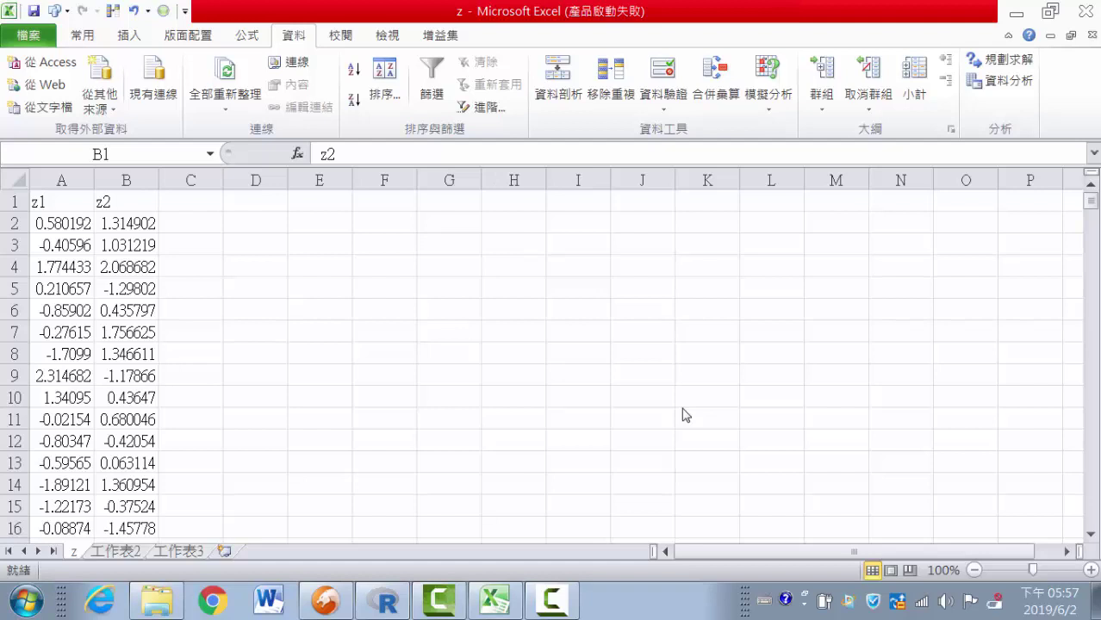
left_click(1004, 85)
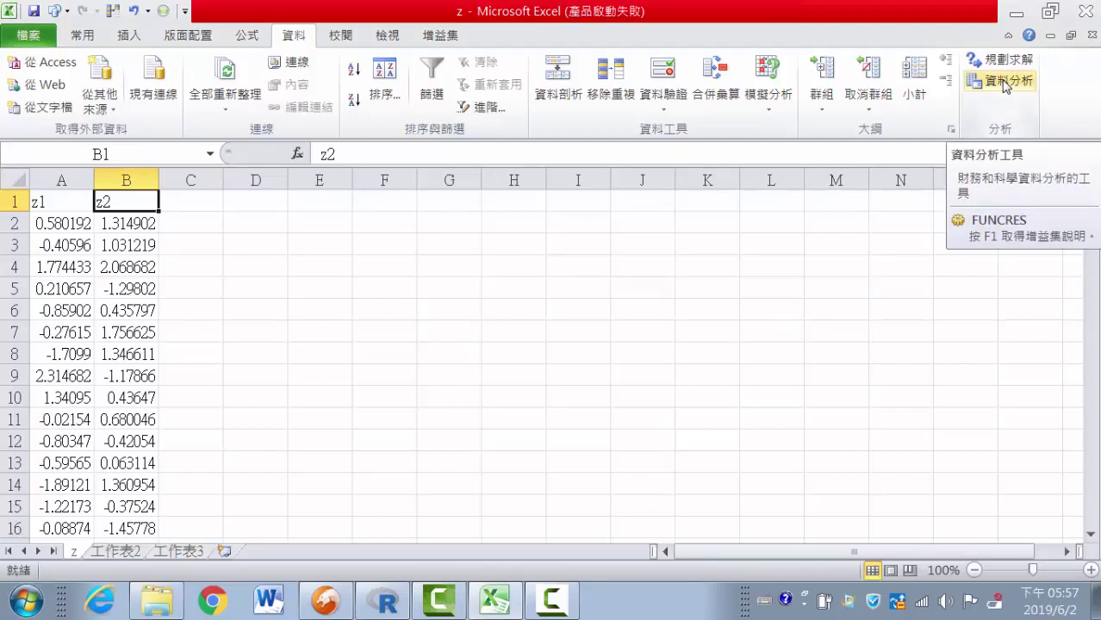
left_click(1004, 85)
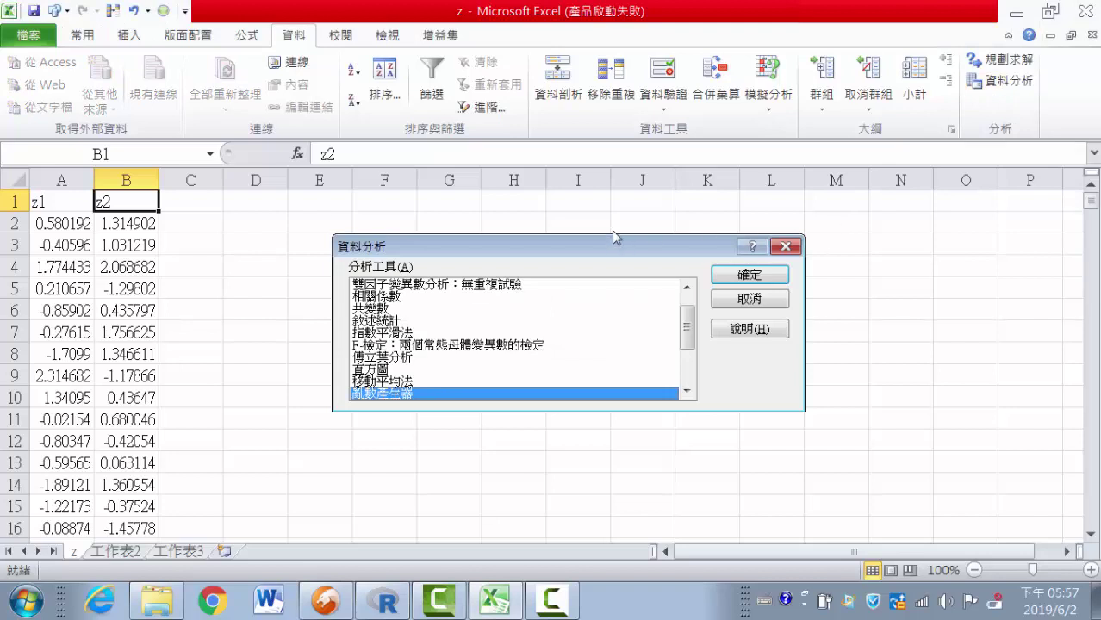
left_click_drag(616, 237, 620, 196)
left_click(478, 244)
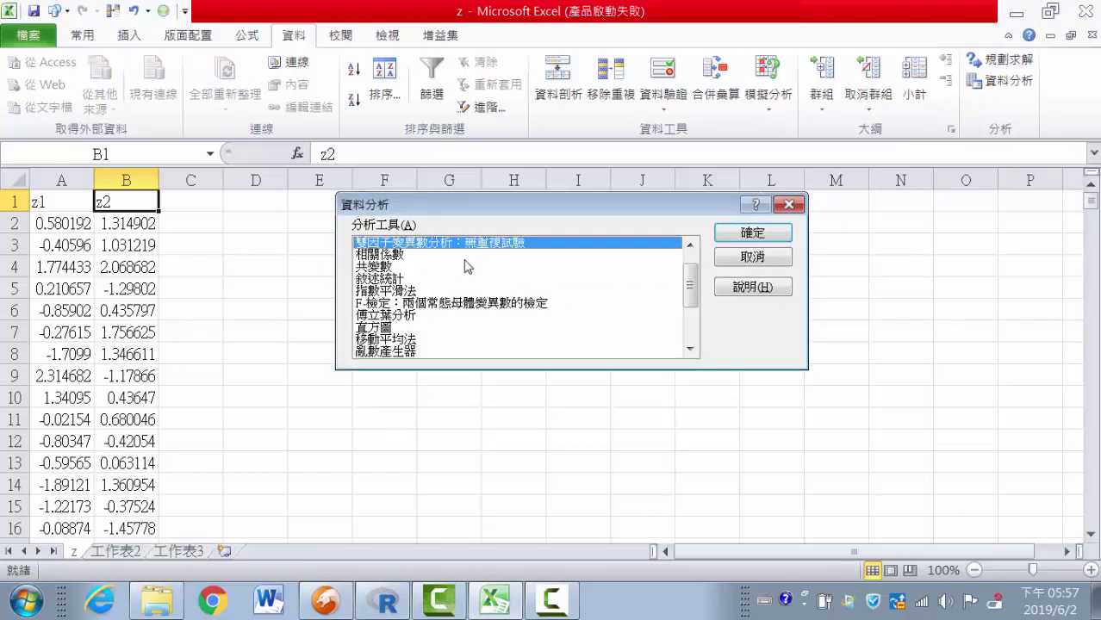
scroll(466, 267, "up", 1)
left_click(437, 244)
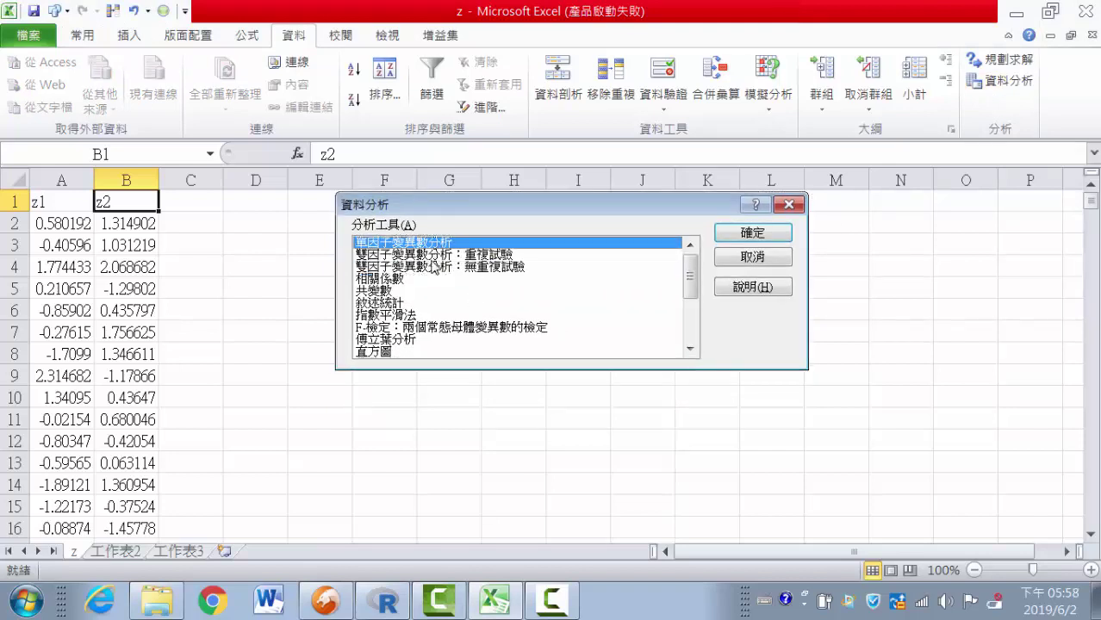
left_click(435, 266)
left_click(432, 255)
left_click(431, 244)
left_click(402, 280)
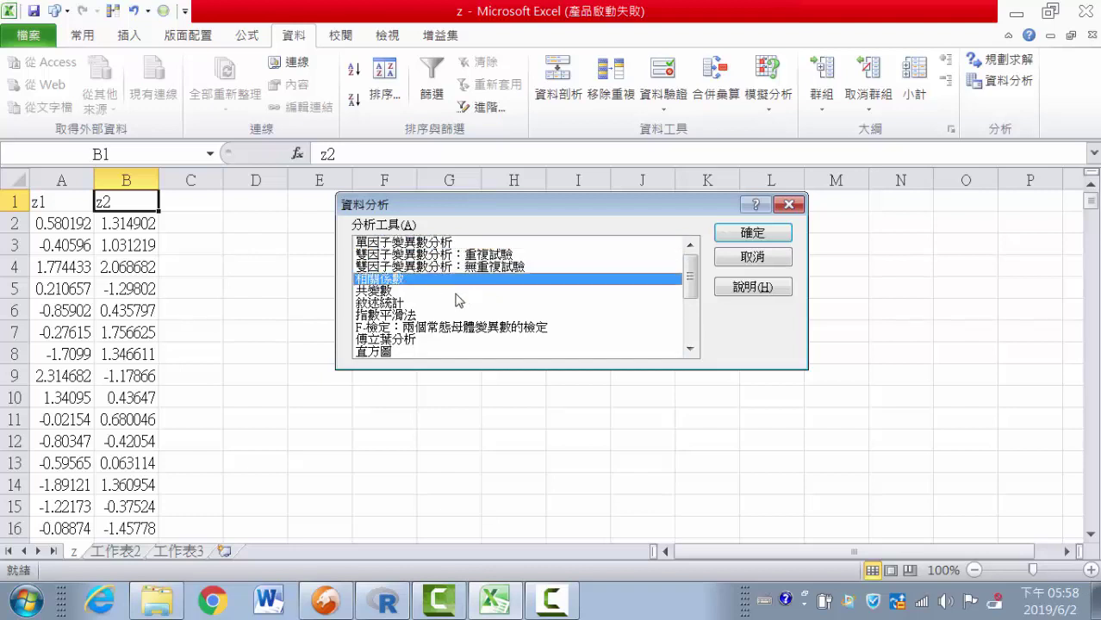
left_click(404, 293)
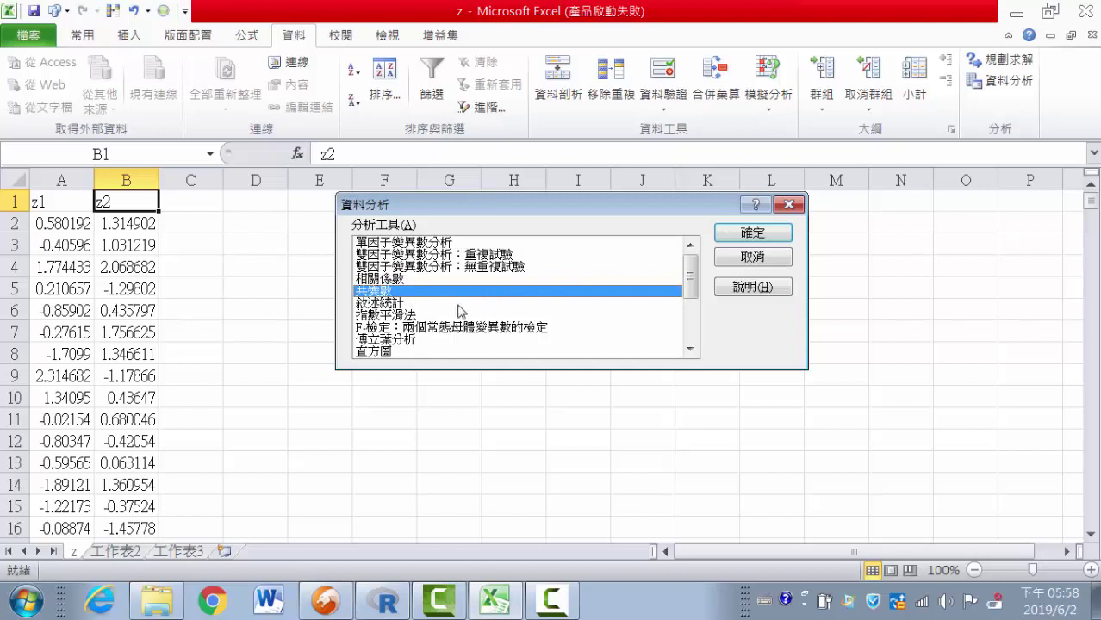
left_click(394, 305)
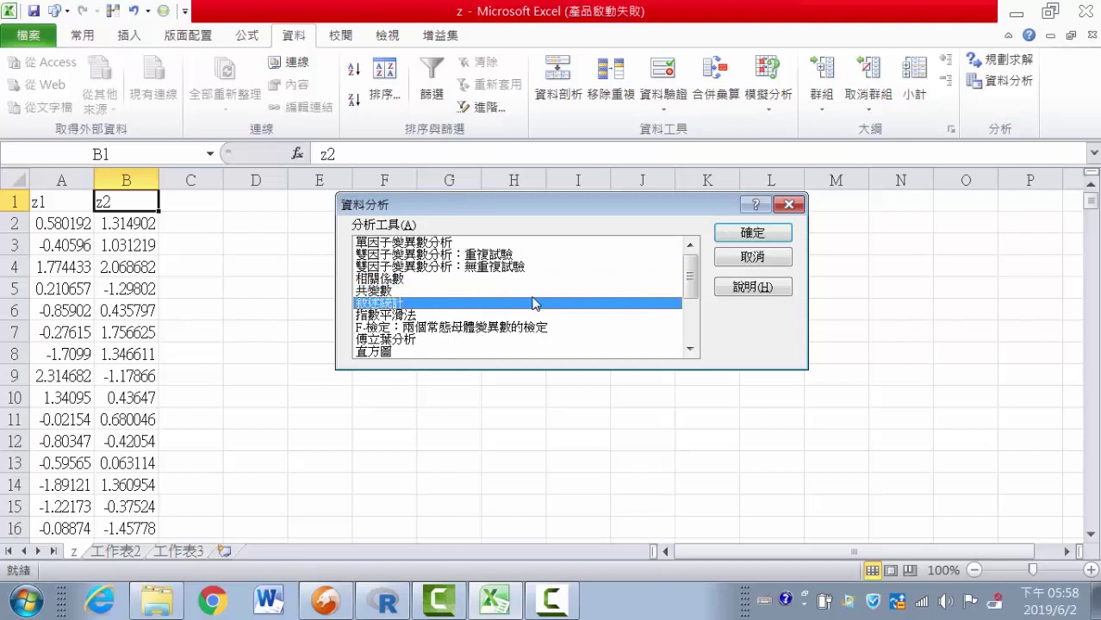
left_click(429, 328)
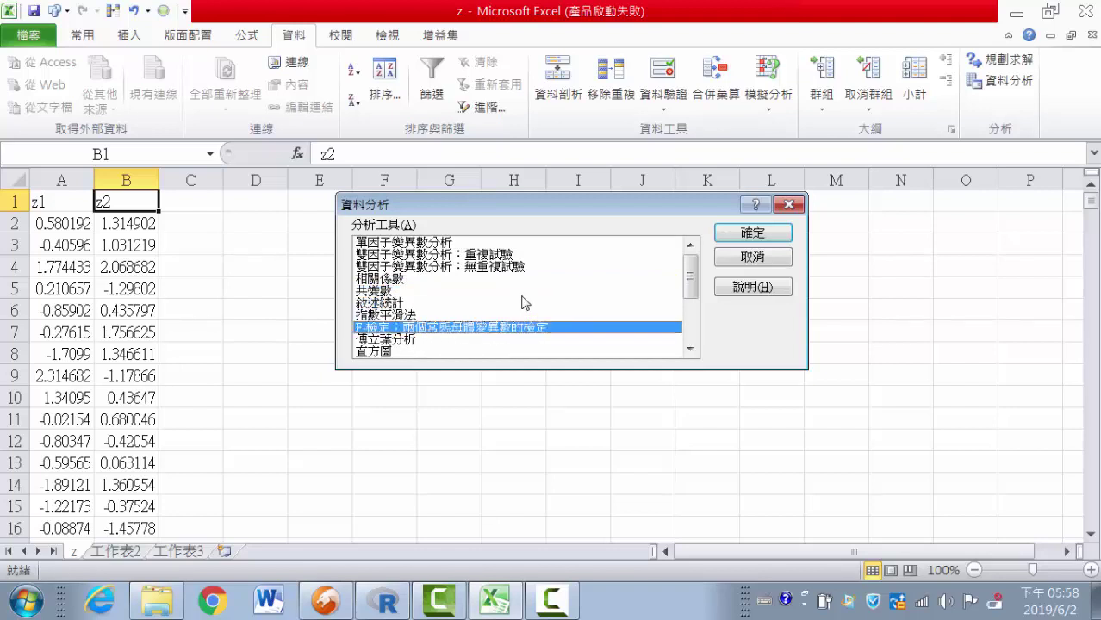
scroll(523, 301, "down", 2)
scroll(523, 301, "down", 1)
scroll(524, 301, "up", 2)
scroll(456, 329, "down", 1)
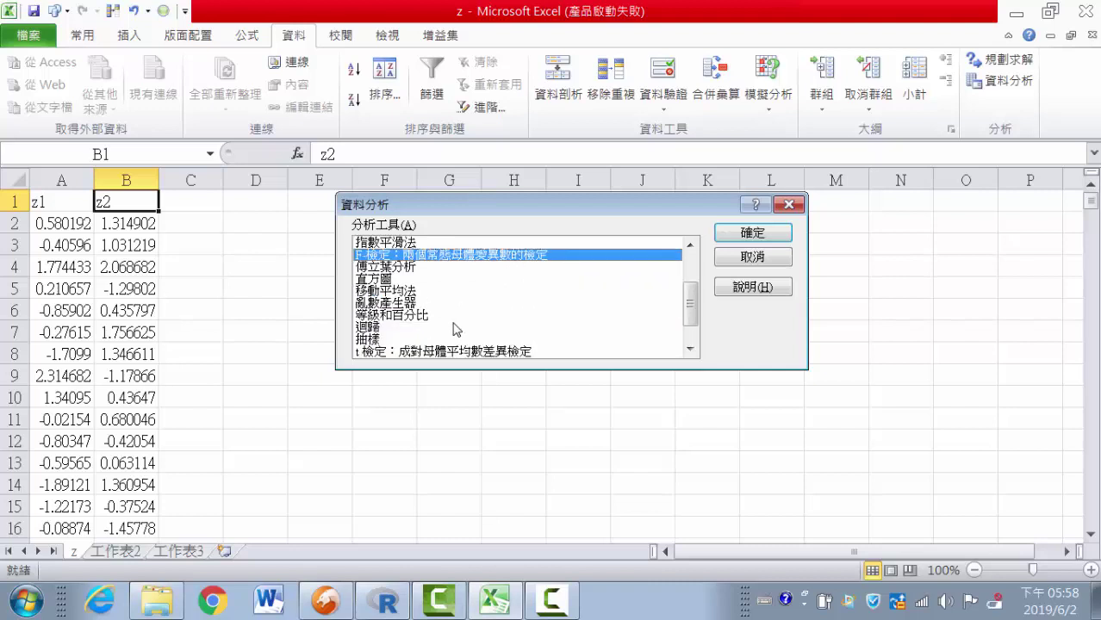
left_click(372, 329)
left_click(371, 340)
scroll(461, 311, "down", 1)
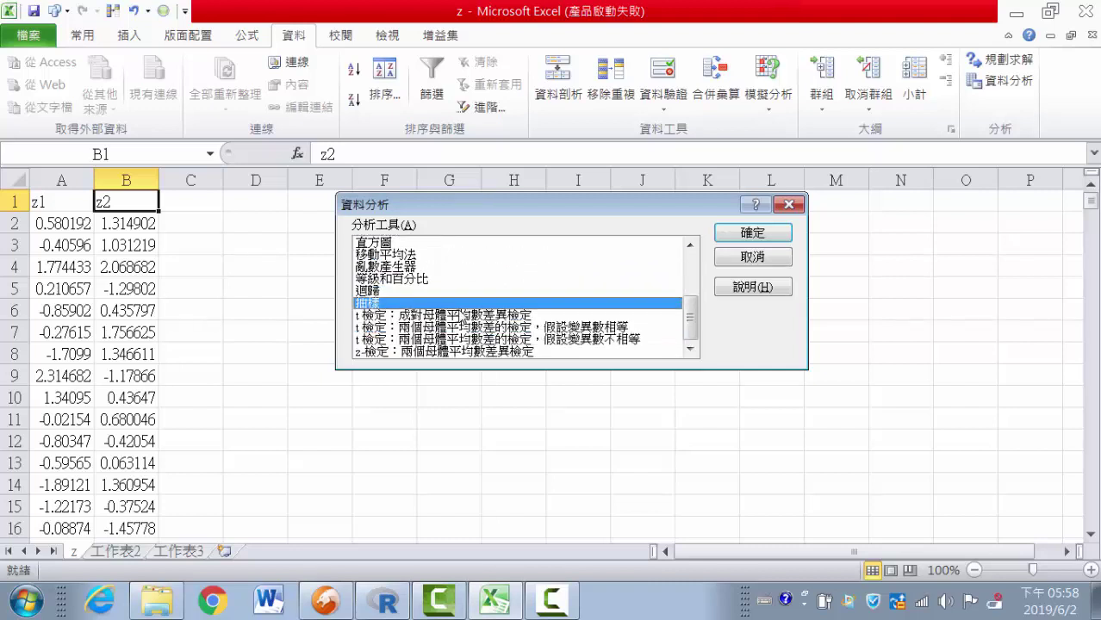
left_click(433, 319)
left_click(441, 352)
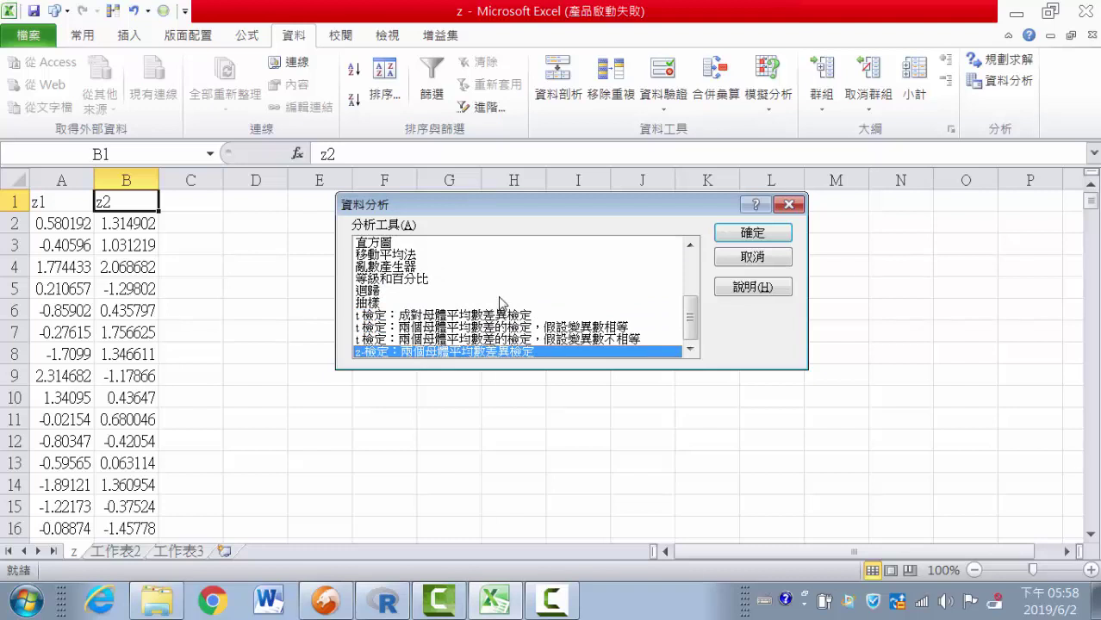
left_click(410, 268)
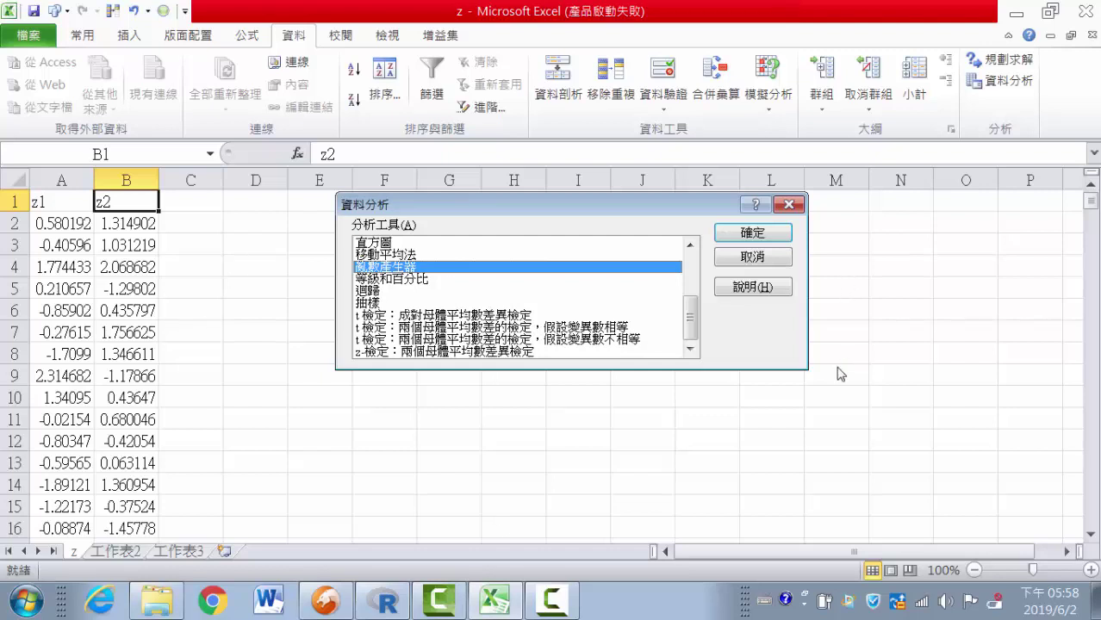
left_click(789, 205)
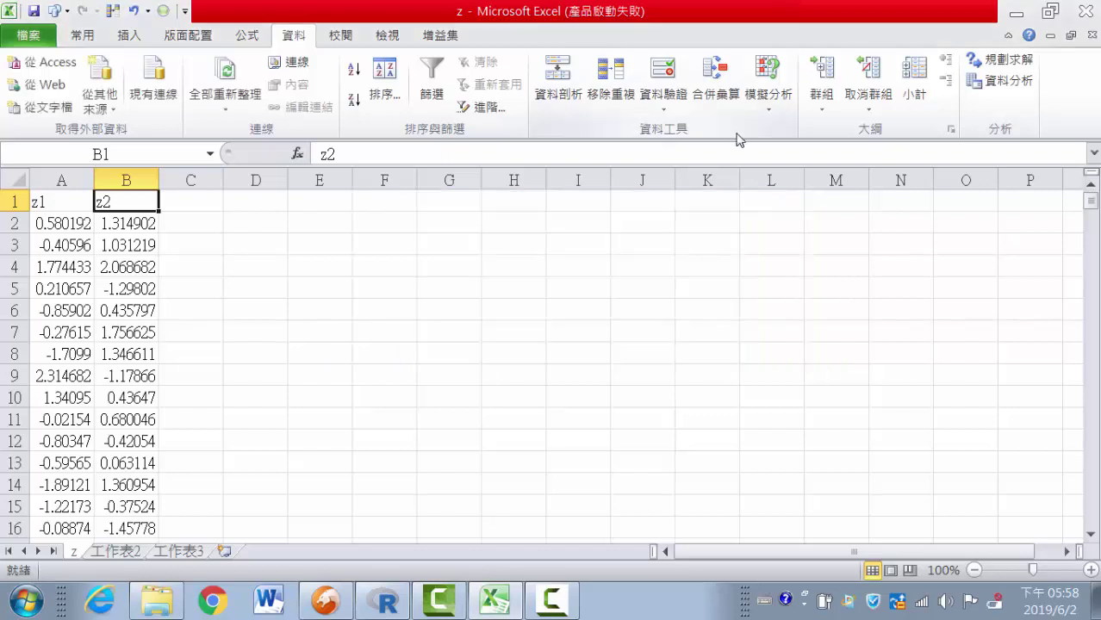
right_click(1063, 110)
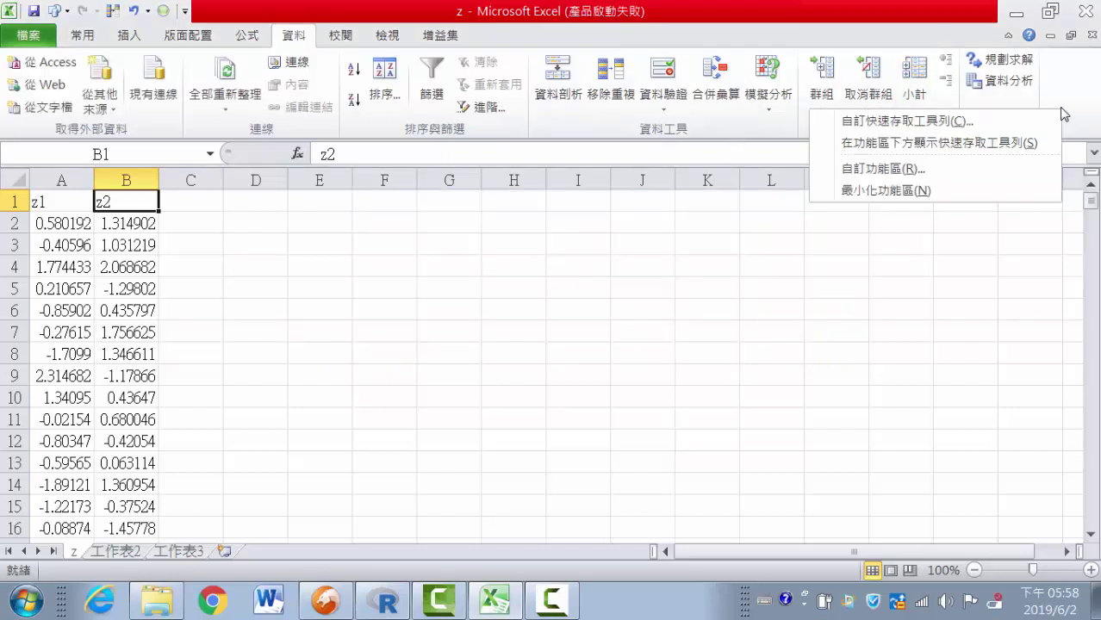
left_click(925, 125)
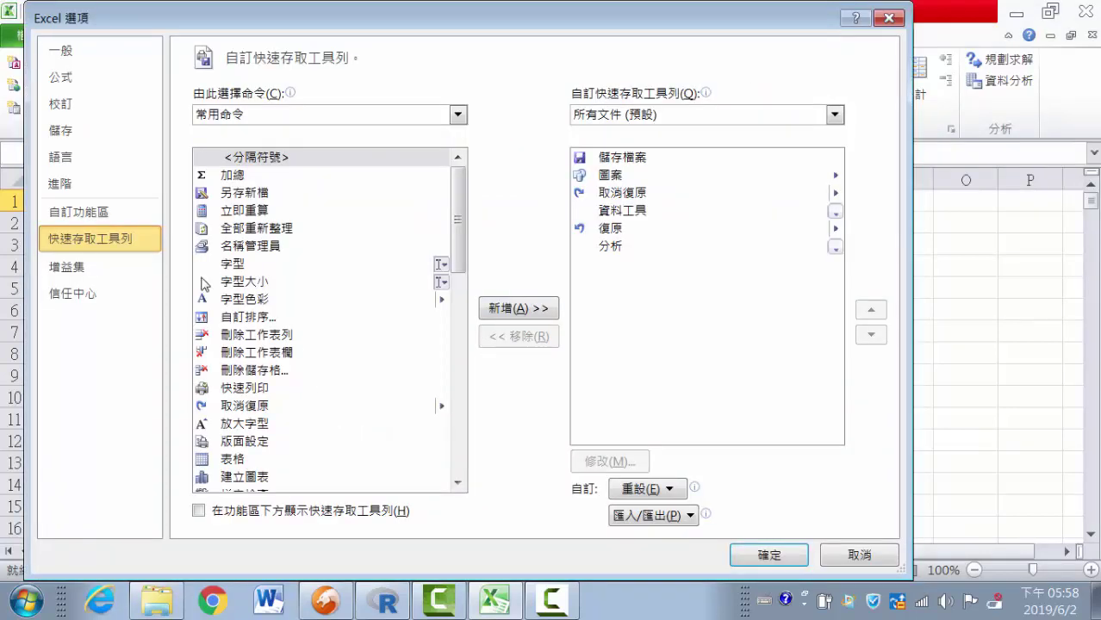
left_click(67, 269)
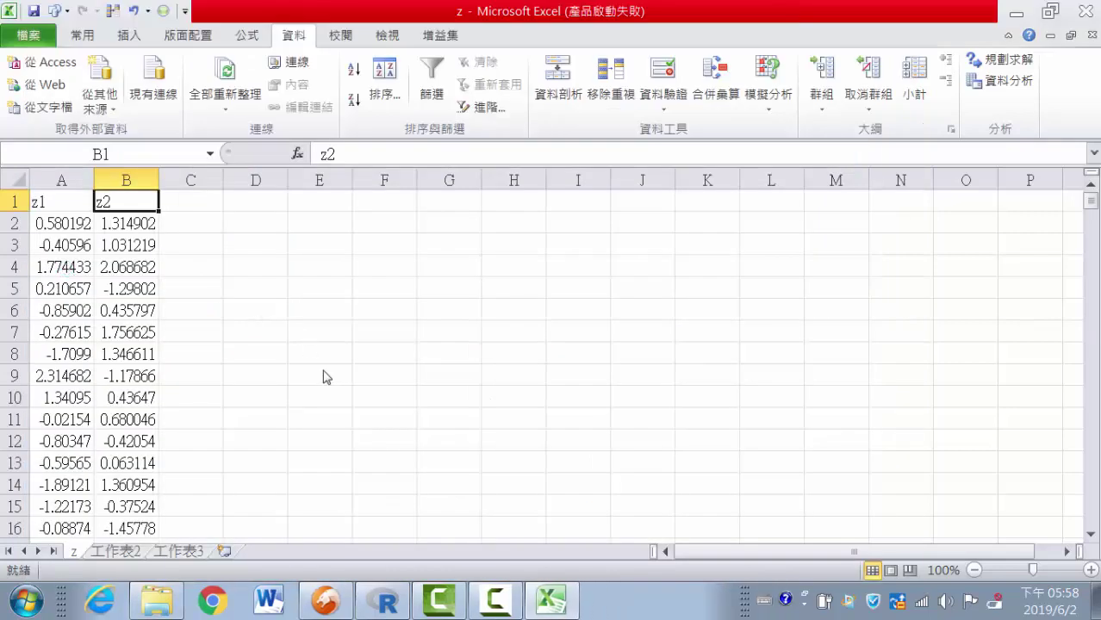
mouse_move(542, 610)
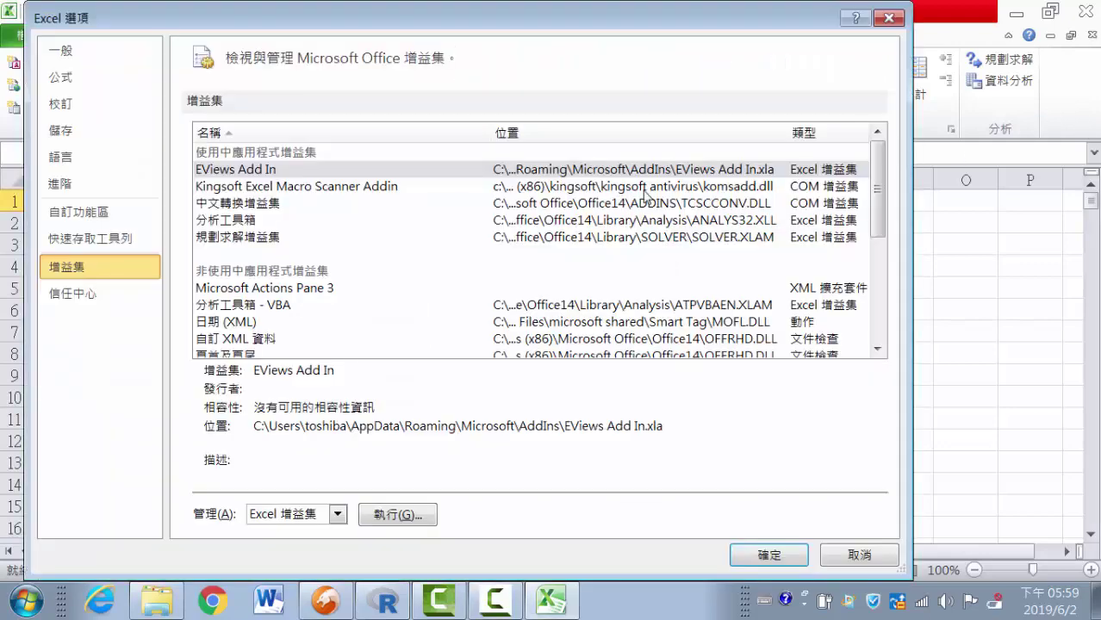
left_click(233, 226)
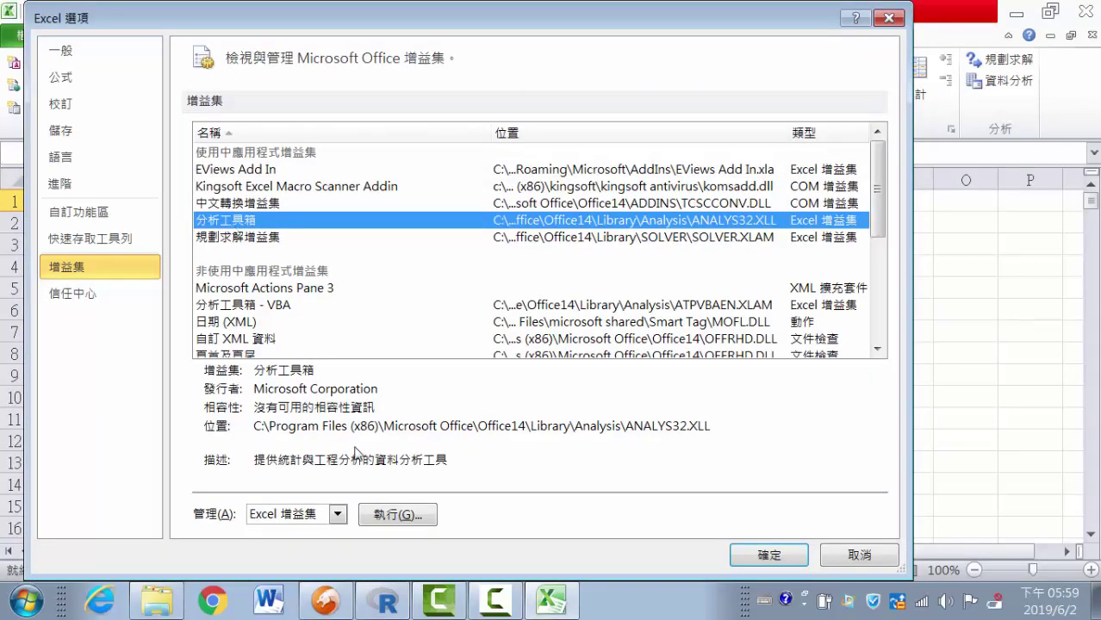
left_click(388, 513)
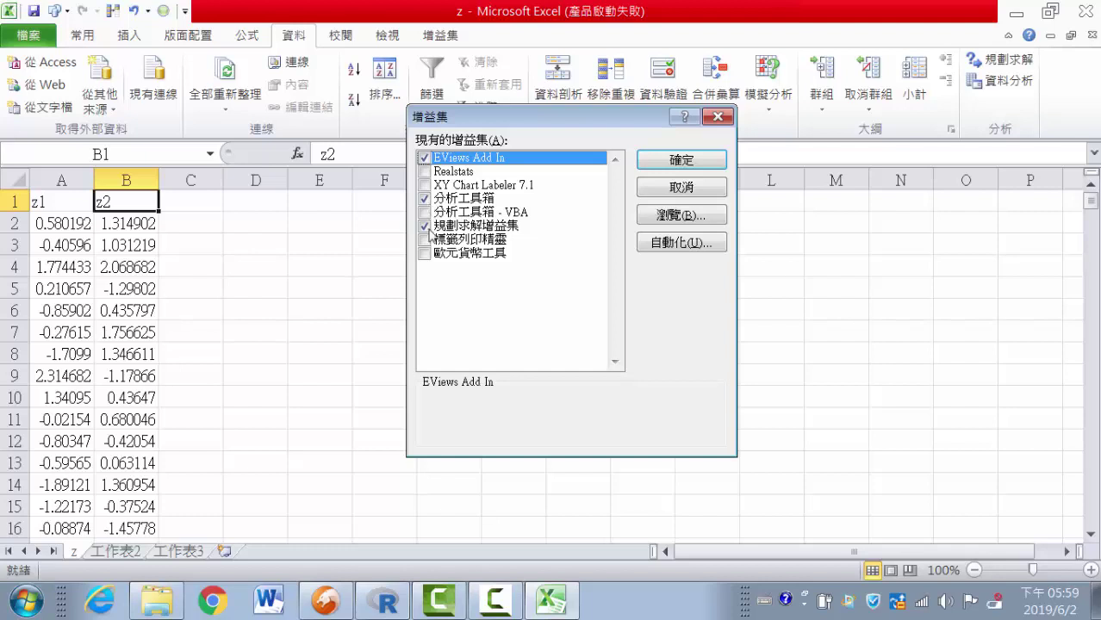
left_click(681, 161)
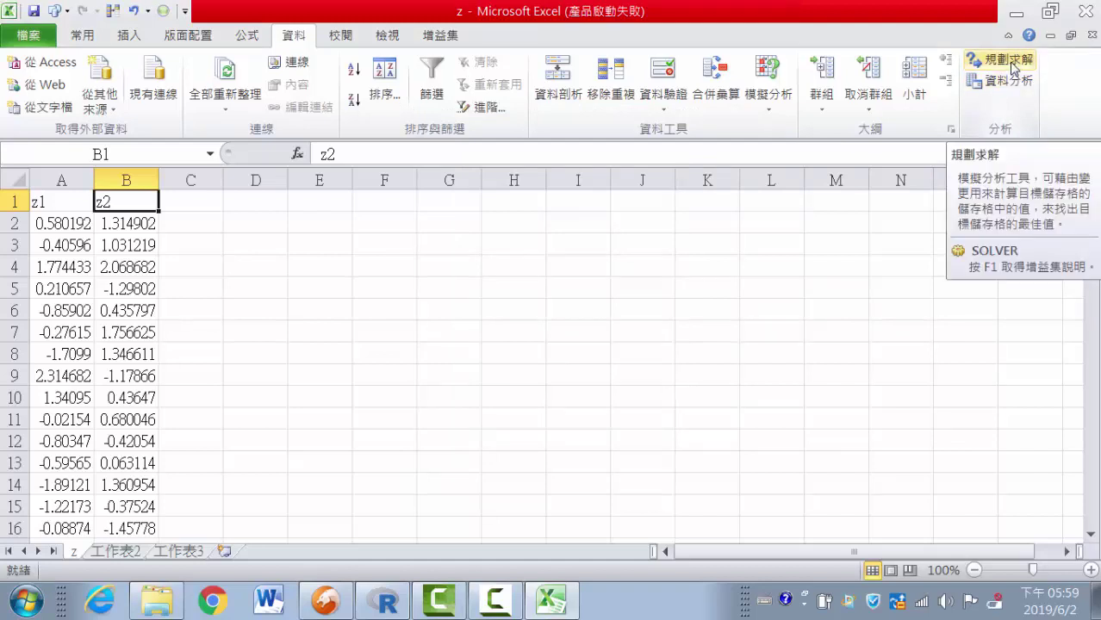
Launch the Random Number Generation tool from the Data Analysis list
left_click(1013, 83)
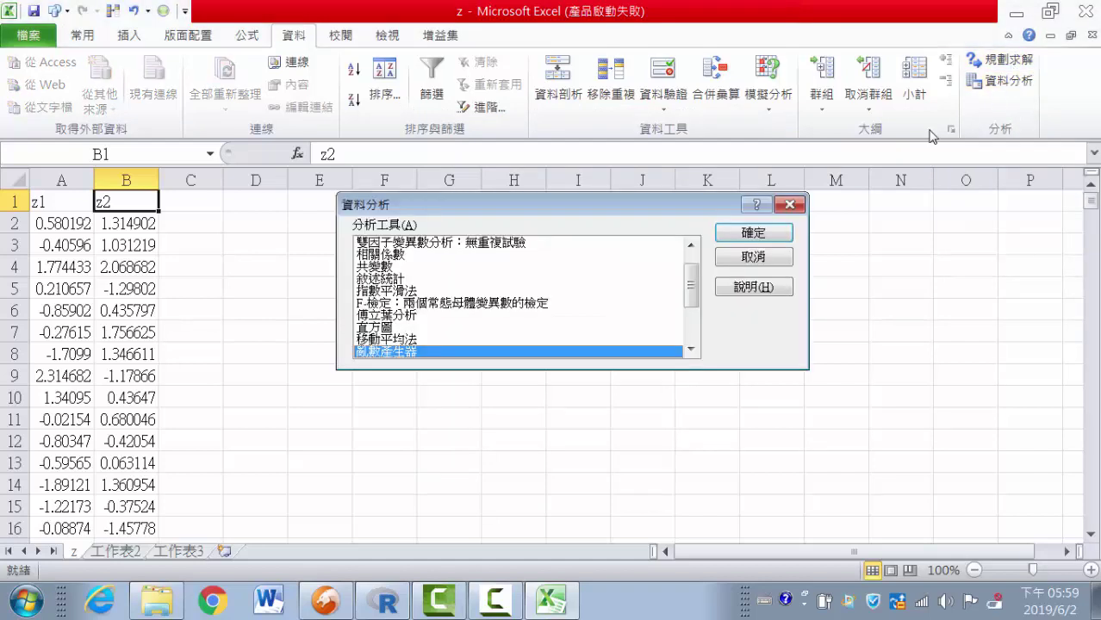
scroll(385, 346, "down", 1)
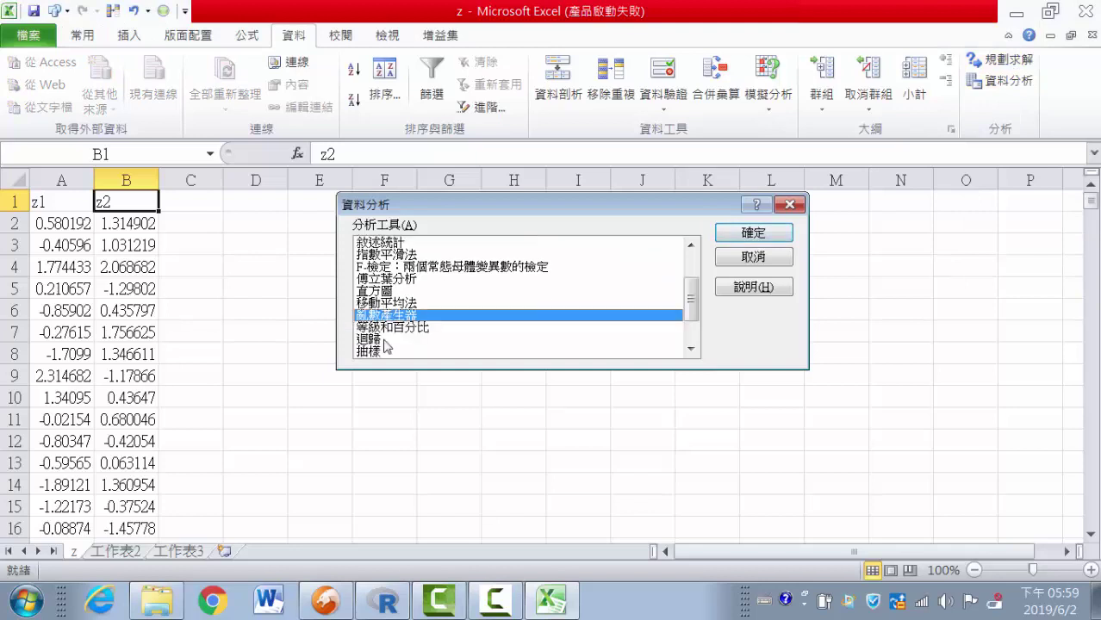
left_click(779, 246)
Set 10 variables of 10000 normal numbers, mean 0, SD 1, output starting at $E$2
left_click(594, 162)
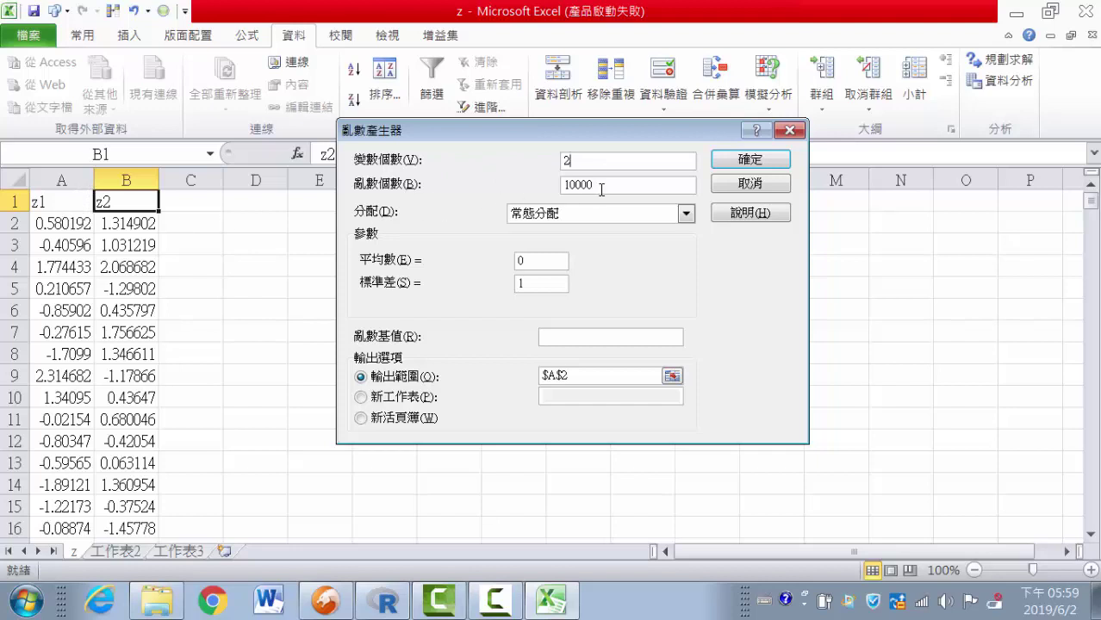
left_click_drag(603, 187, 561, 186)
left_click(671, 376)
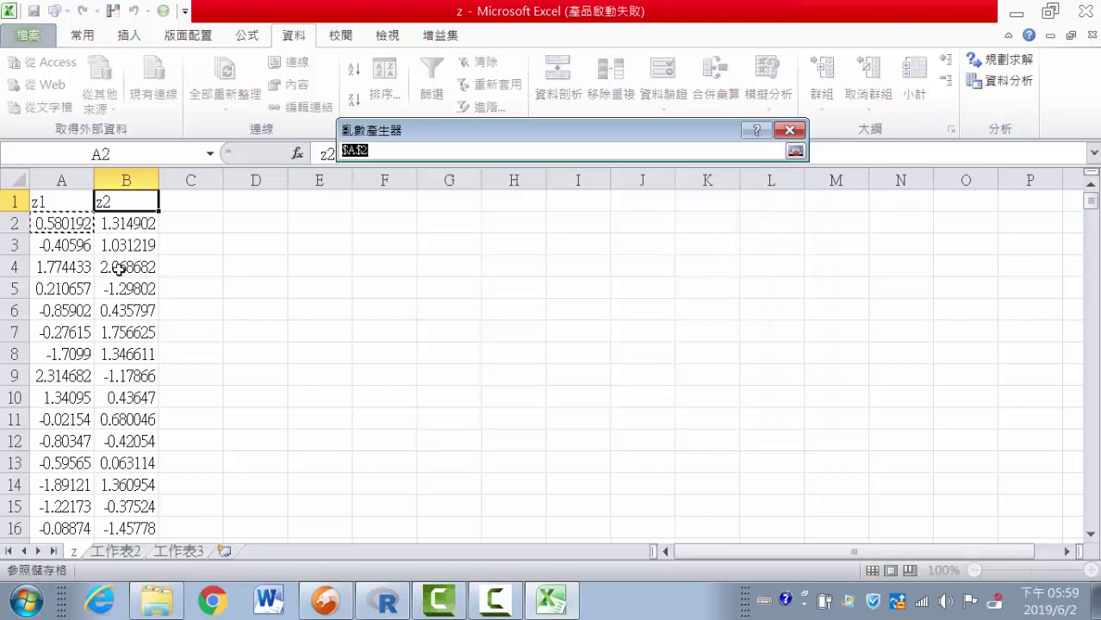
left_click(795, 152)
double_click(592, 162)
type("10")
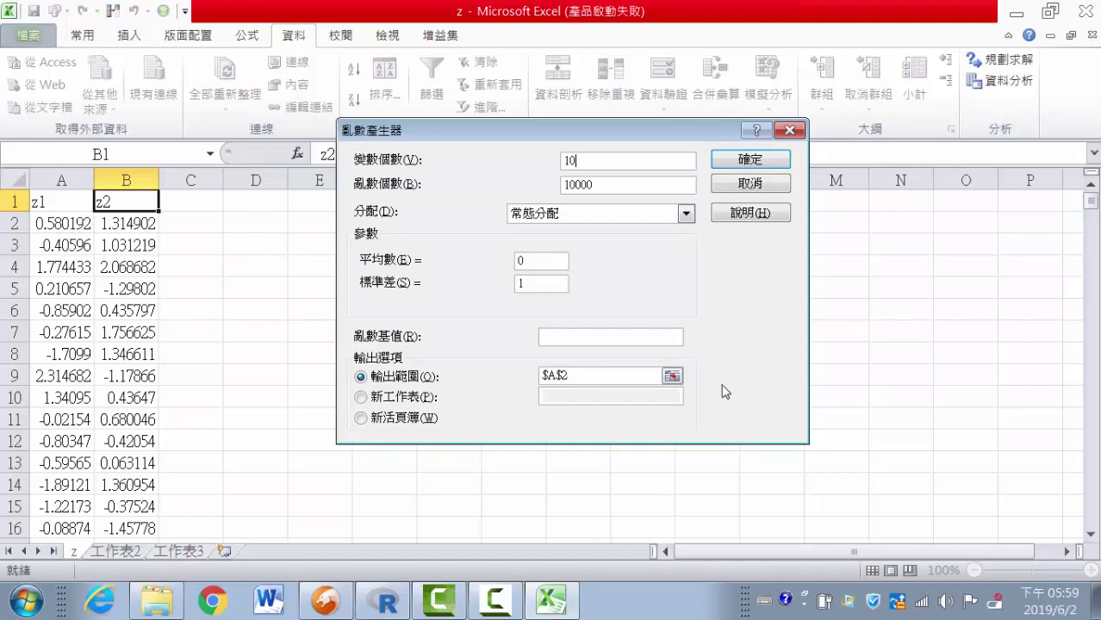
left_click(672, 376)
left_click(323, 225)
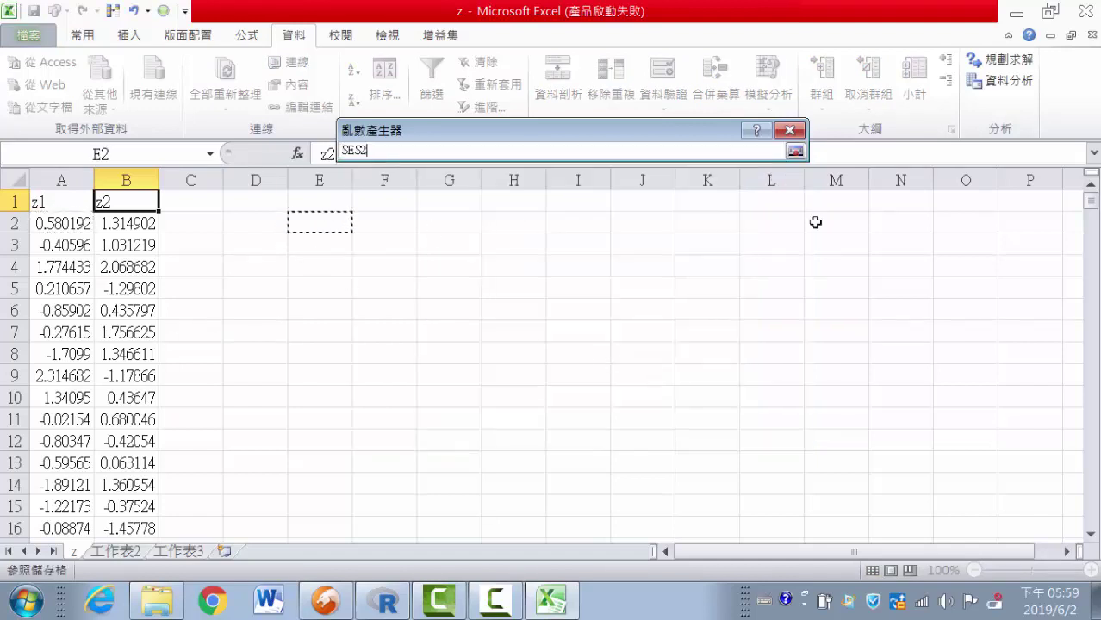
left_click(793, 152)
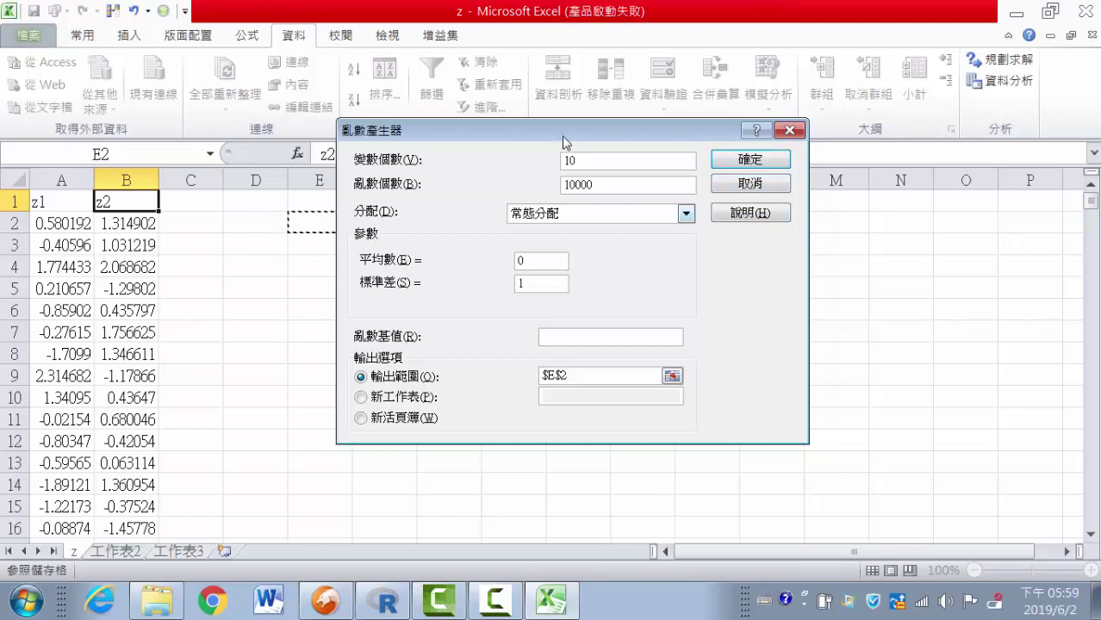
left_click_drag(564, 131, 766, 151)
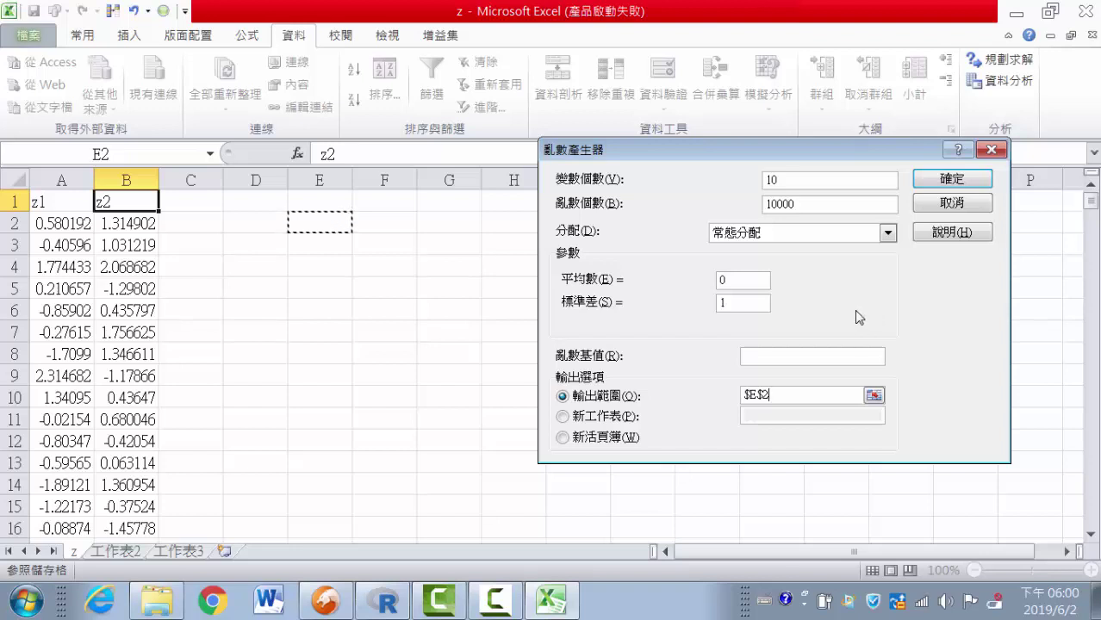
Generate the normal data into columns E–N and head them X1, X2 through X10
left_click(952, 184)
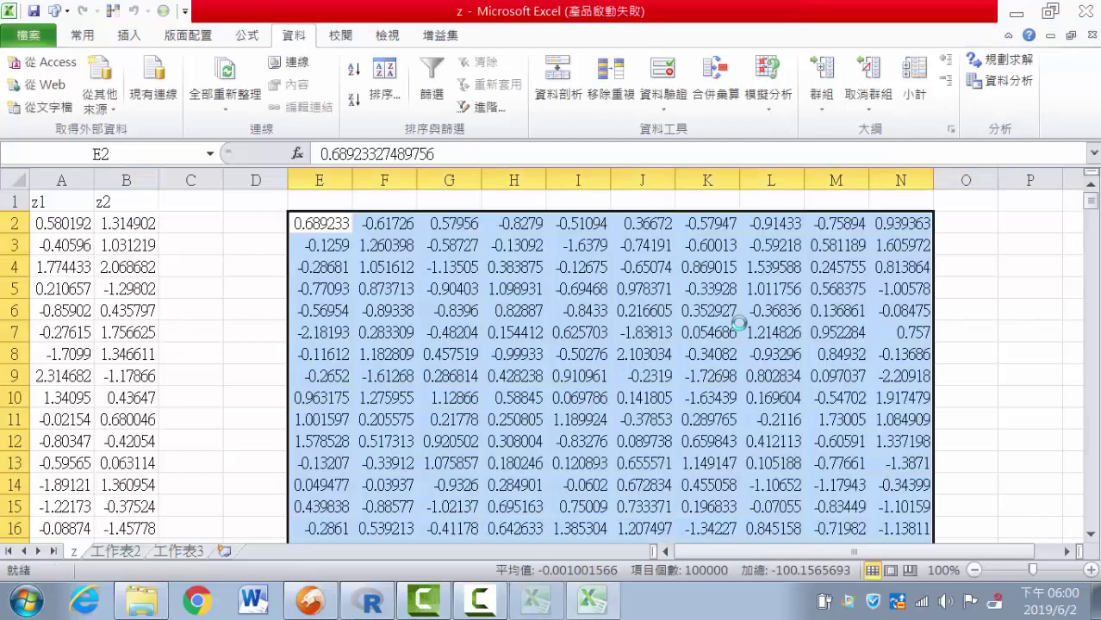
left_click(330, 207)
type("X1")
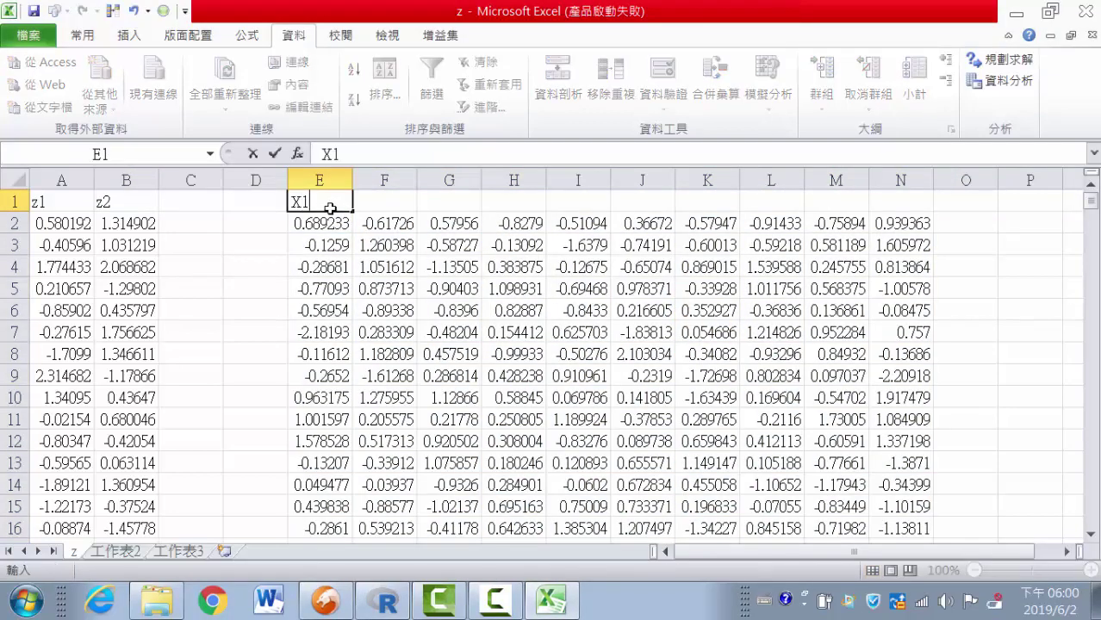
key("Tab")
type("X2")
key("Tab")
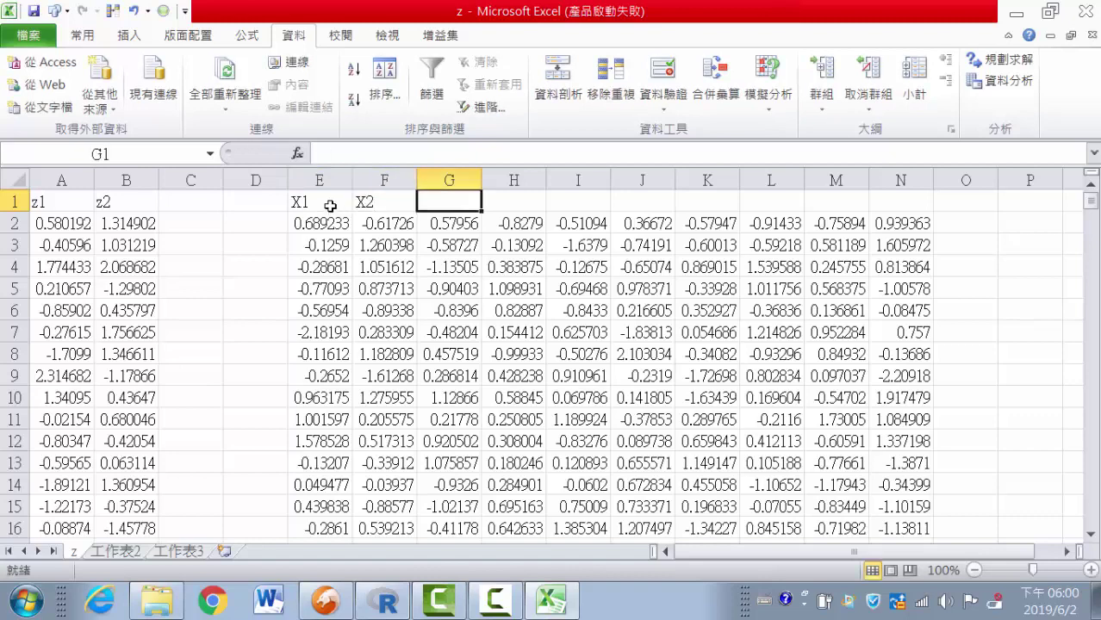
left_click_drag(330, 208, 930, 209)
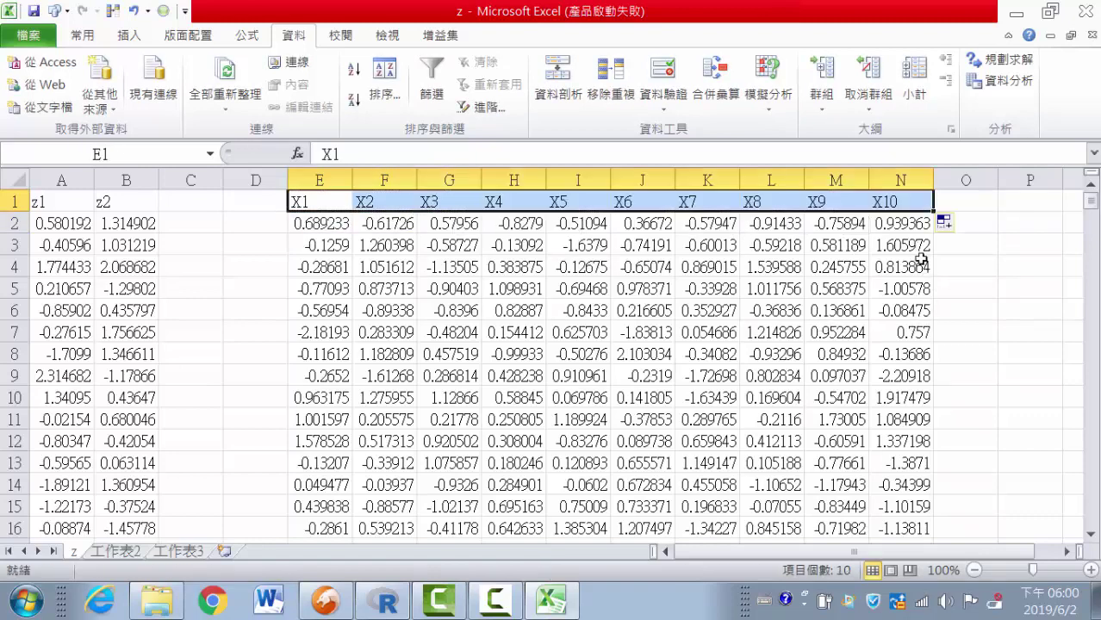
Enter =AVERAGE(E2:E10001) in cell E10002 below column E's data
left_click(897, 239)
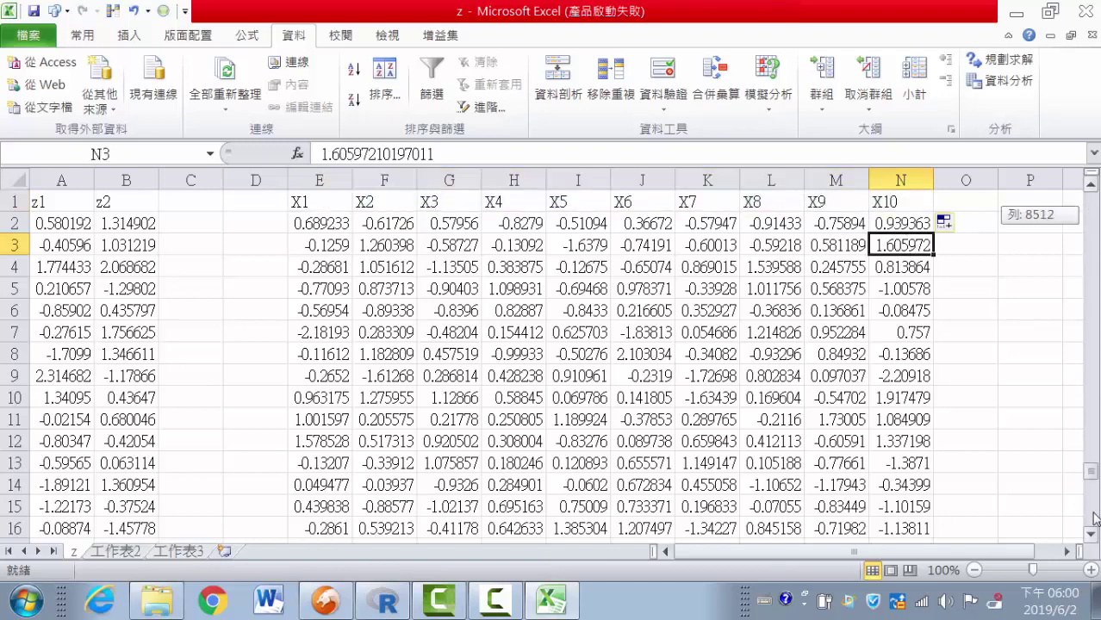
left_click_drag(1092, 209, 1090, 522)
scroll(689, 522, "down", 3)
left_click(333, 353)
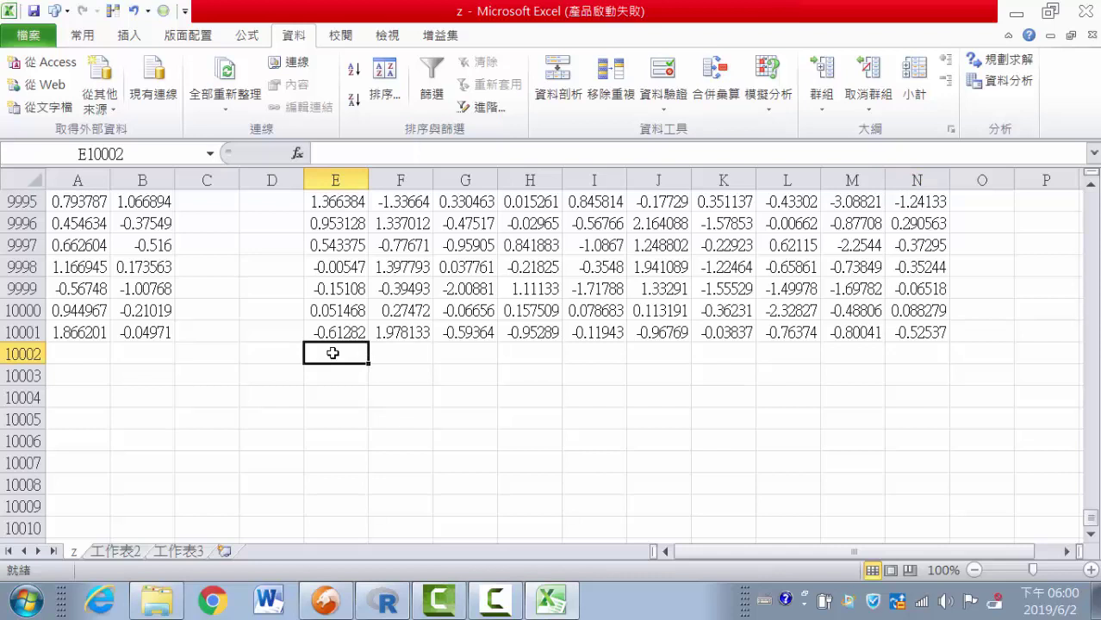
left_click(328, 335)
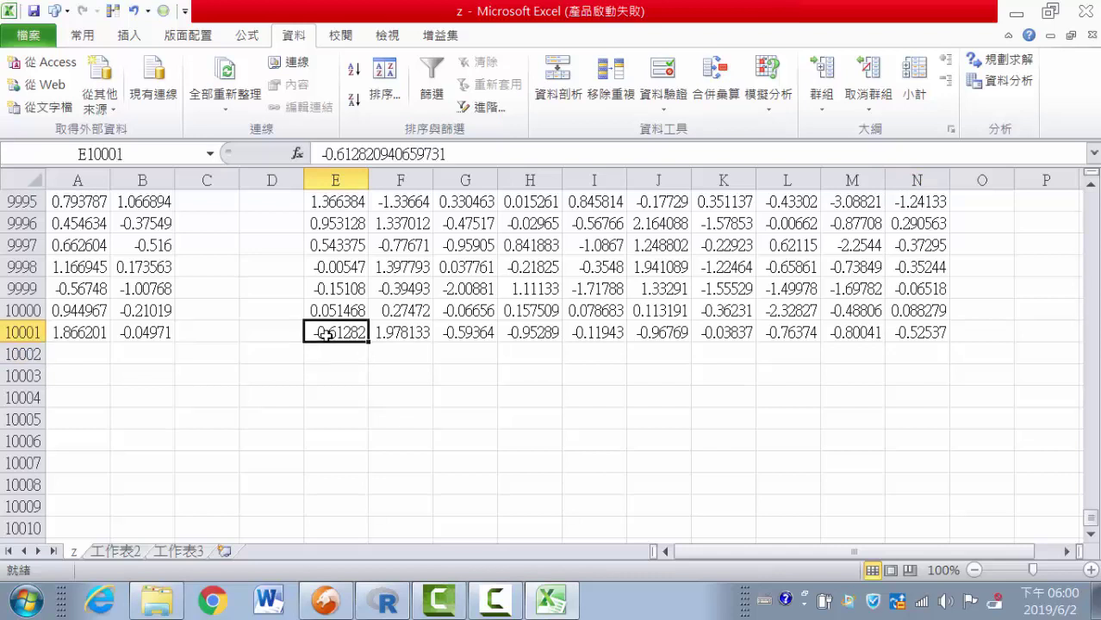
left_click(328, 355)
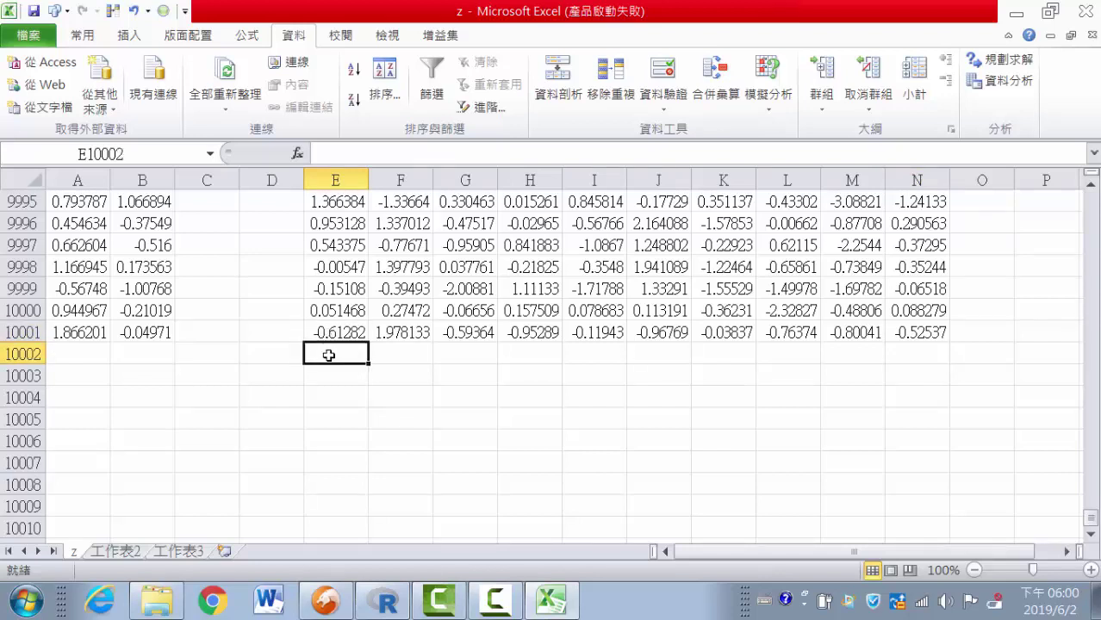
type("=ave")
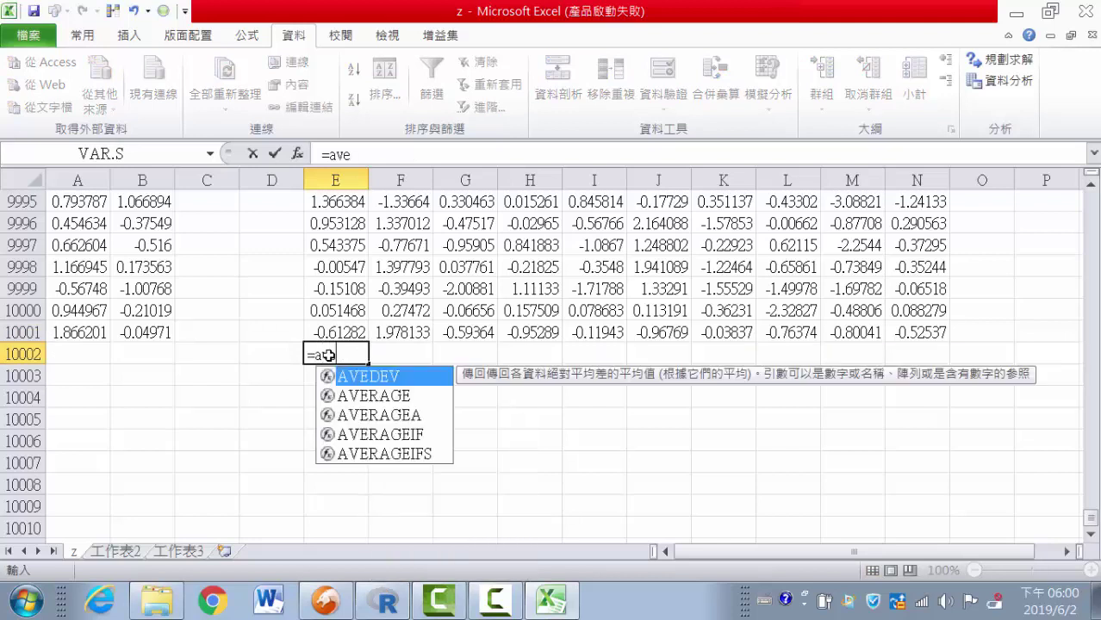
type("rage")
type("(")
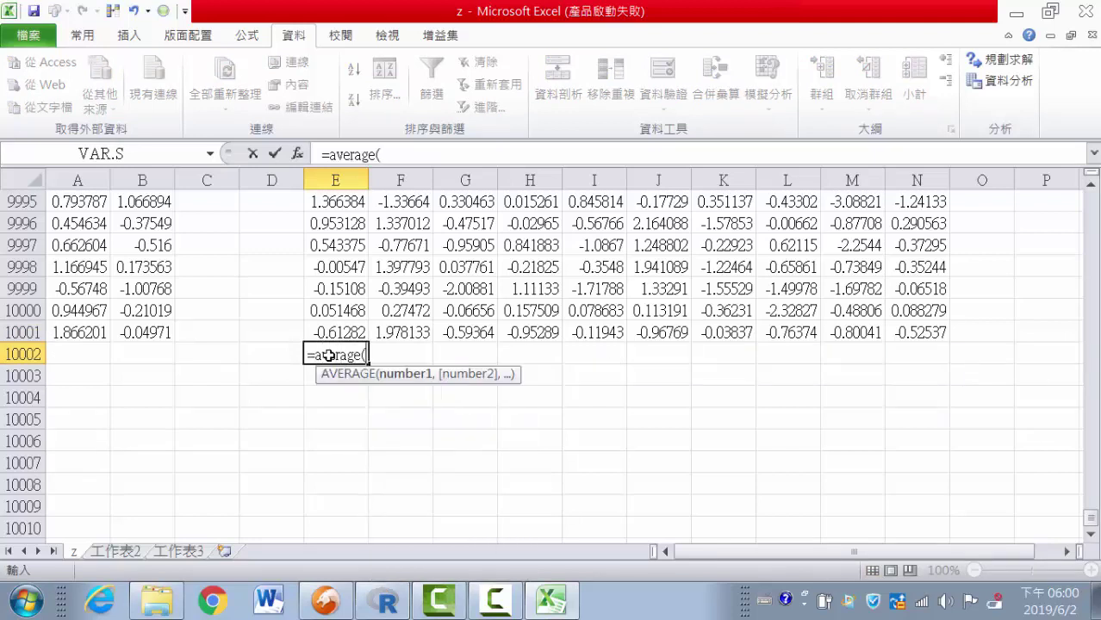
left_click_drag(327, 335, 325, 288)
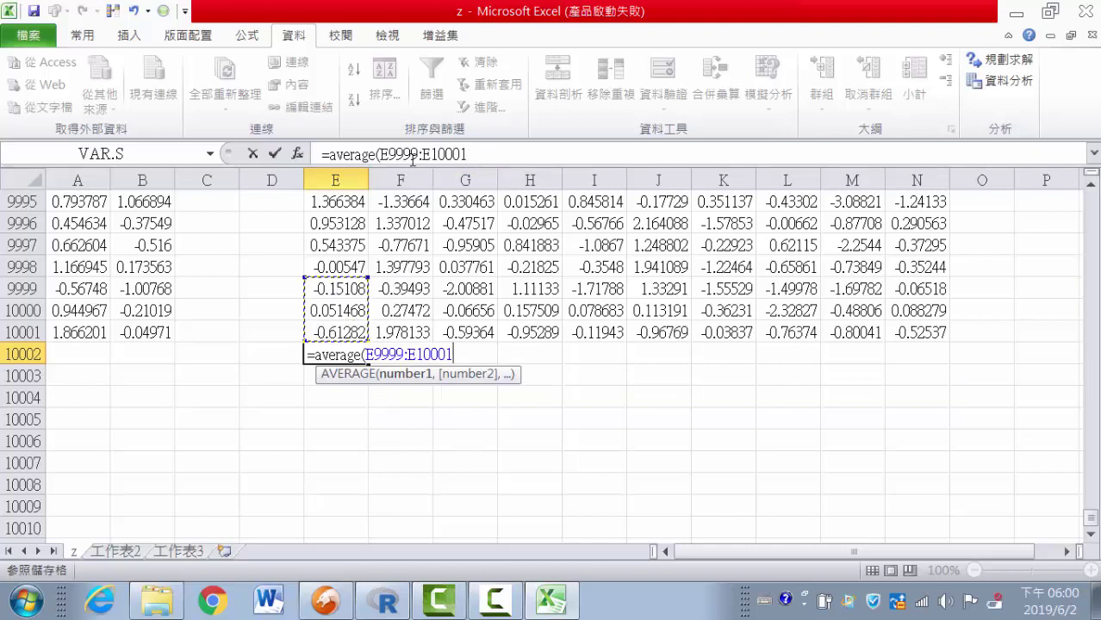
left_click(390, 155)
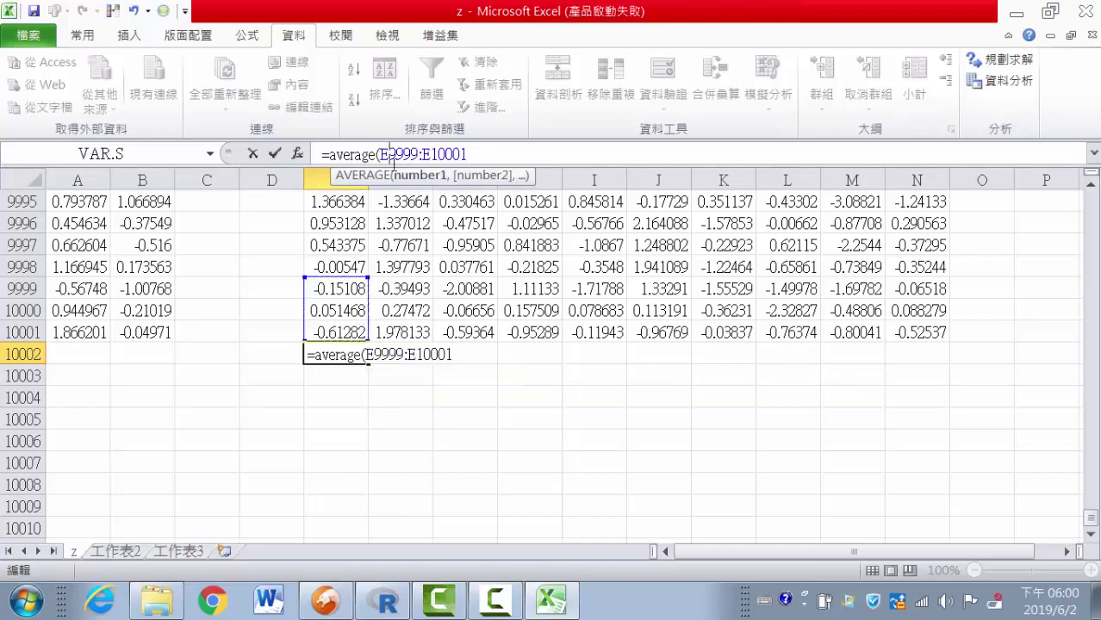
type("2")
key("Delete")
key("Delete")
key("Delete")
key("Delete")
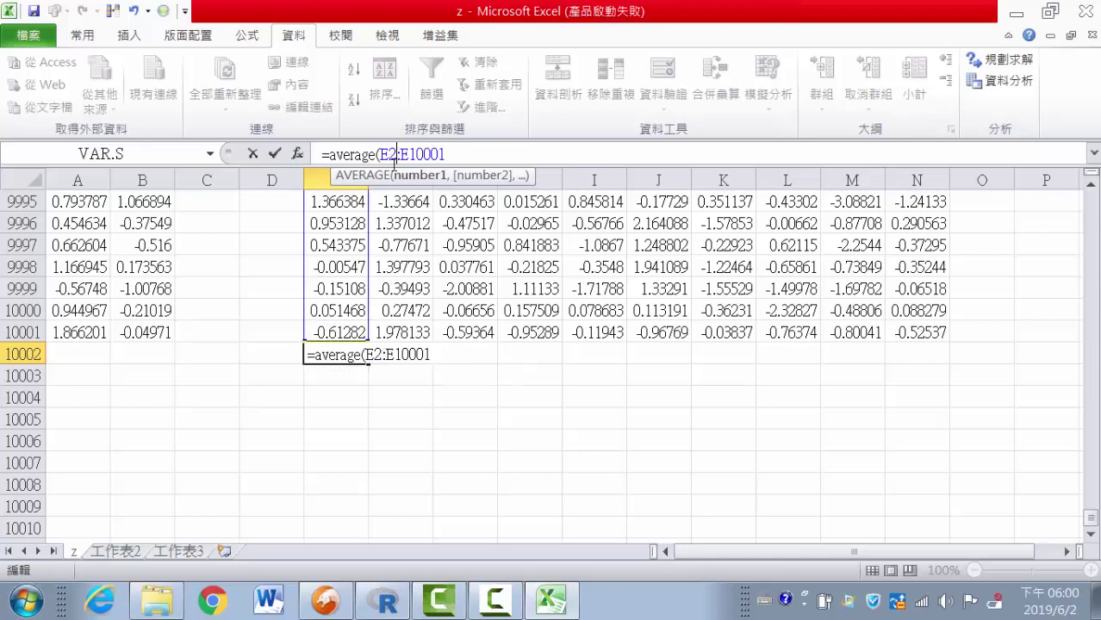
key("Return")
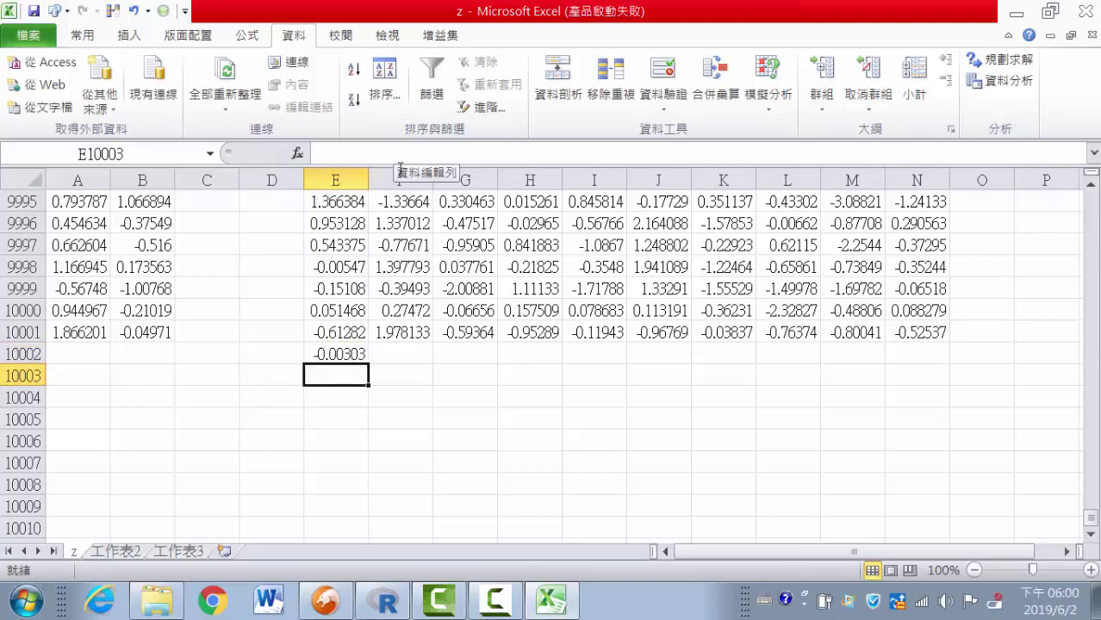
Copy the average formula across to N10002 and shade the row yellow
left_click(338, 353)
left_click_drag(368, 361, 917, 359)
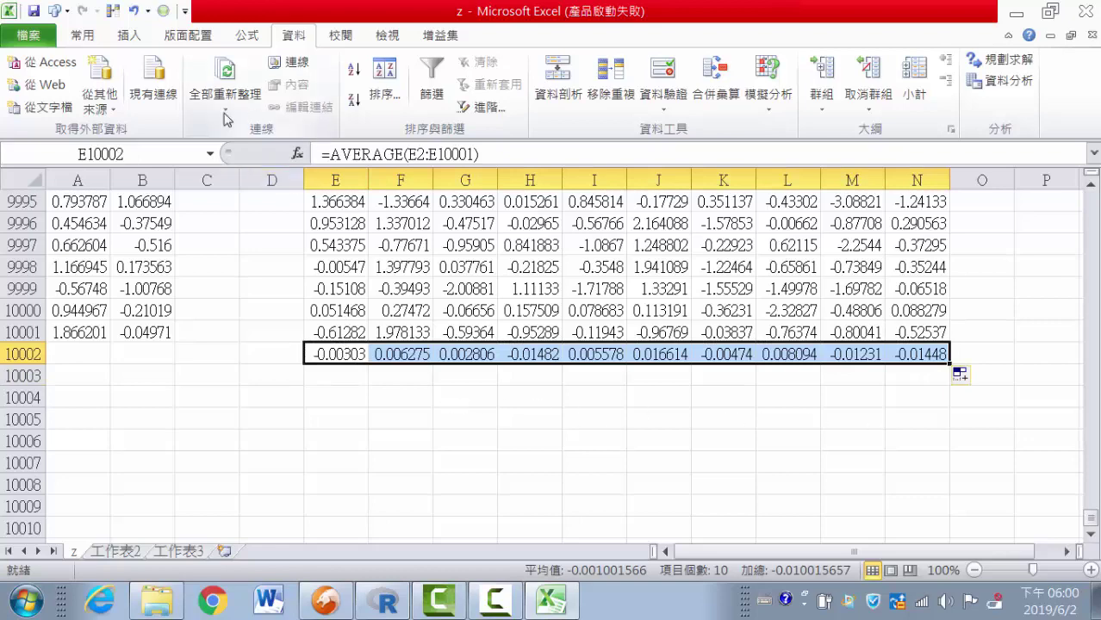
left_click(85, 39)
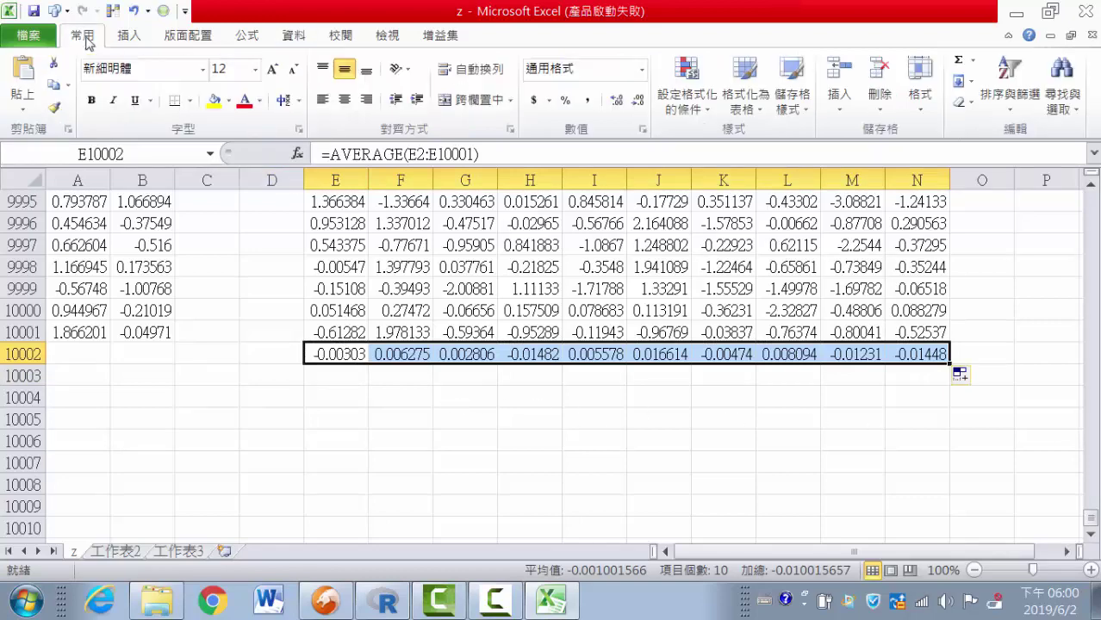
left_click(214, 100)
left_click(334, 377)
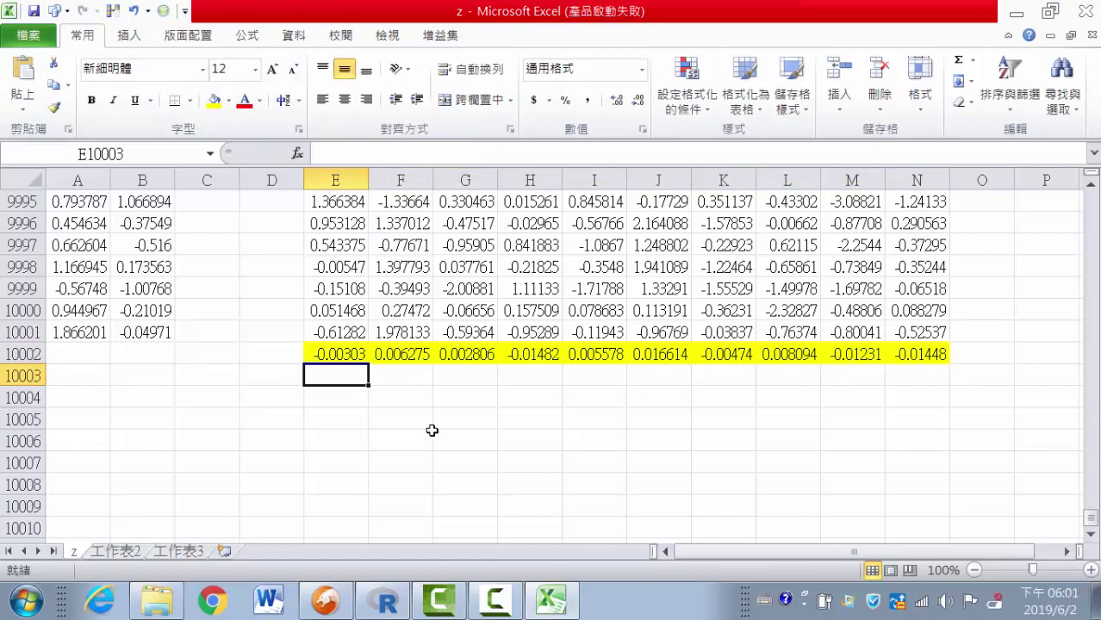
Enter =STDEV.P(E2:E10001) in cell E10003
type("=")
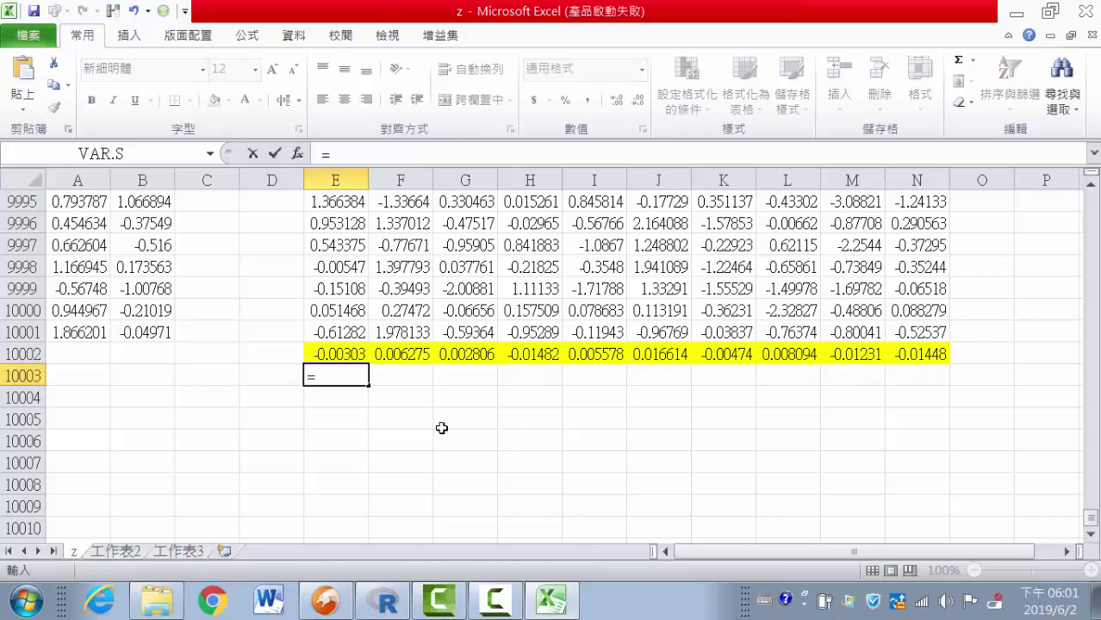
type("st")
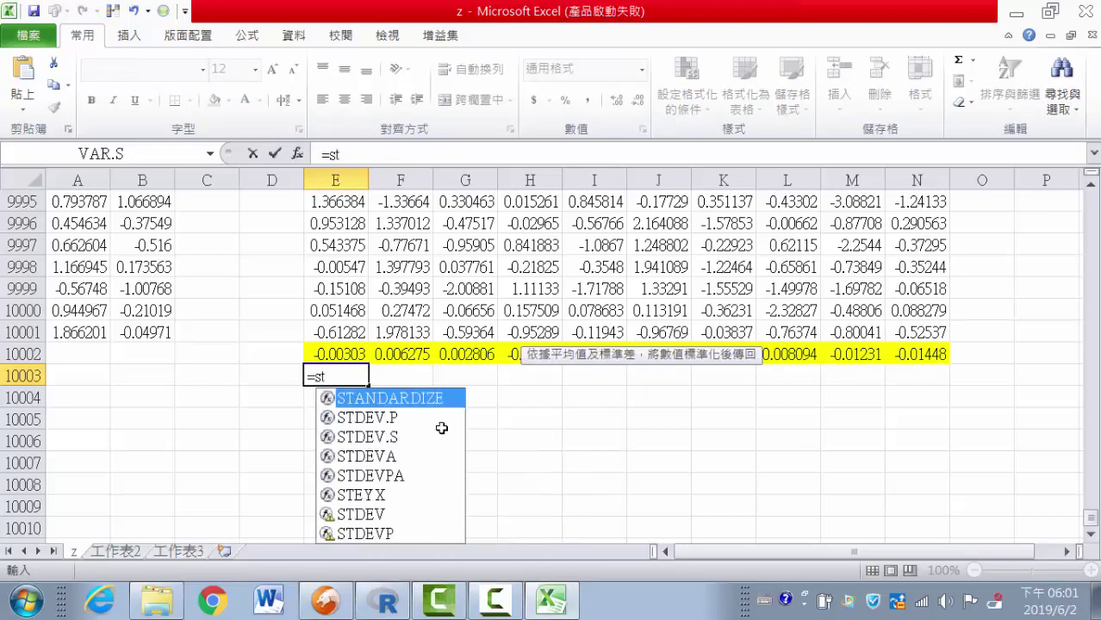
left_click(402, 420)
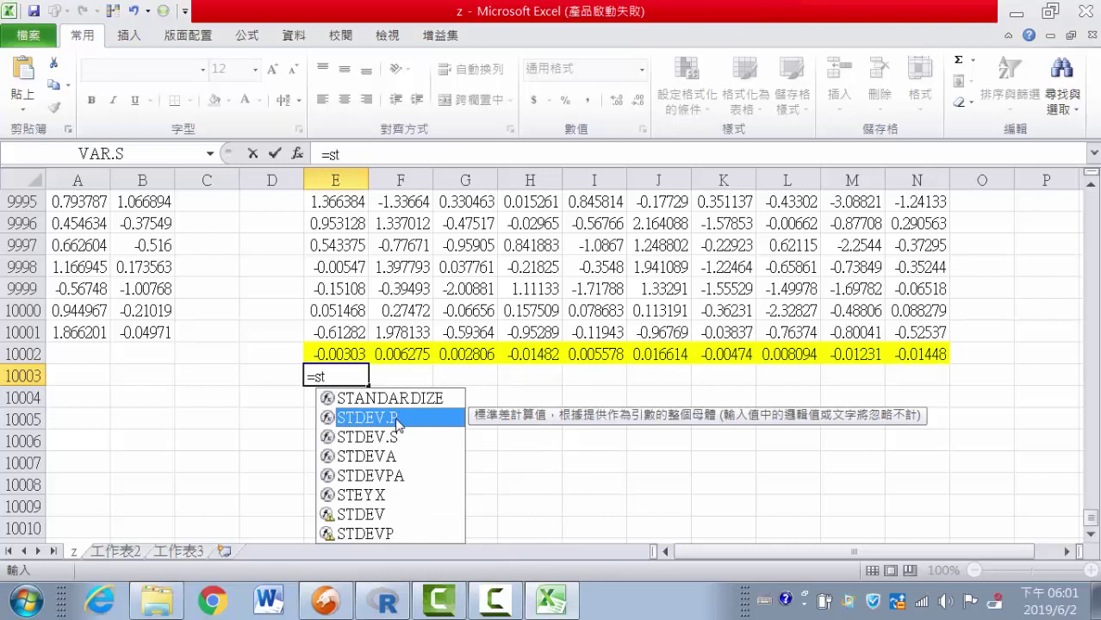
double_click(398, 420)
left_click_drag(344, 226, 354, 332)
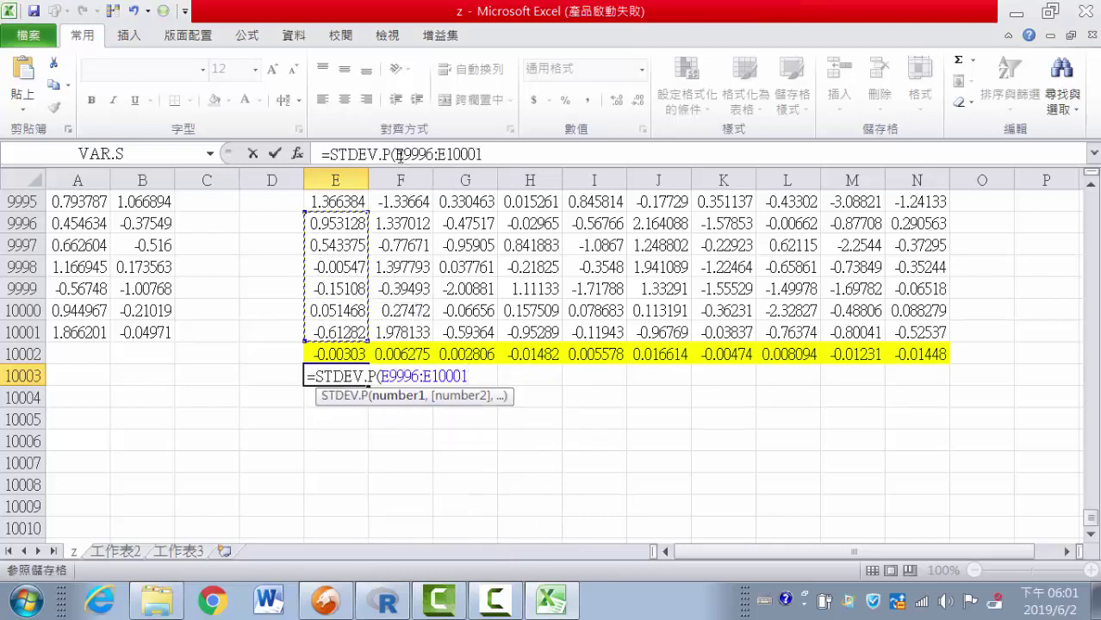
left_click_drag(404, 154, 438, 155)
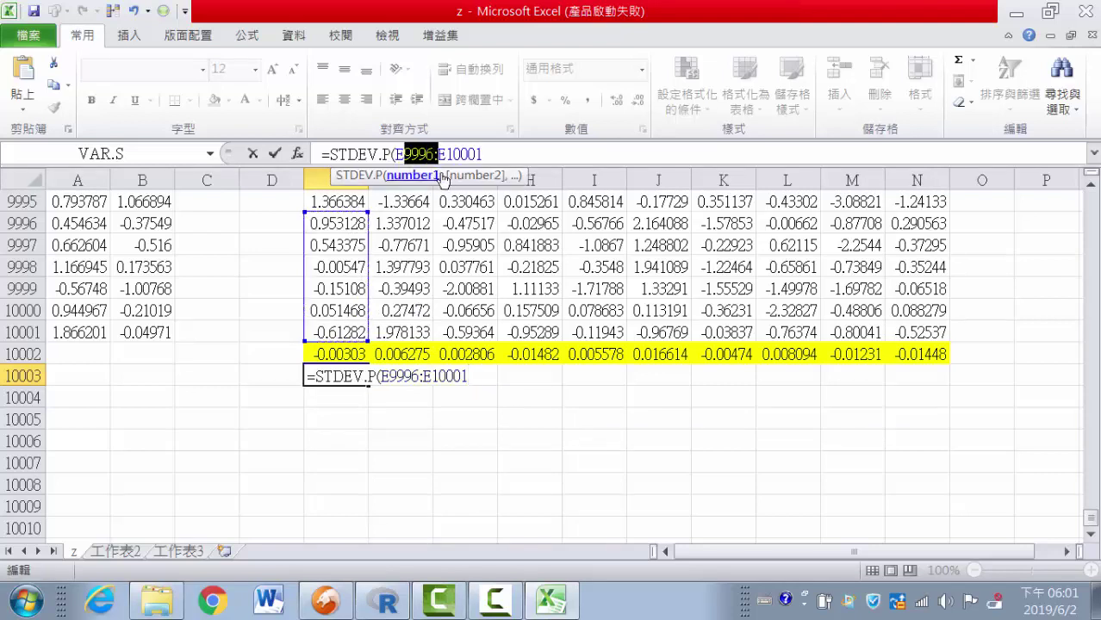
type("2:")
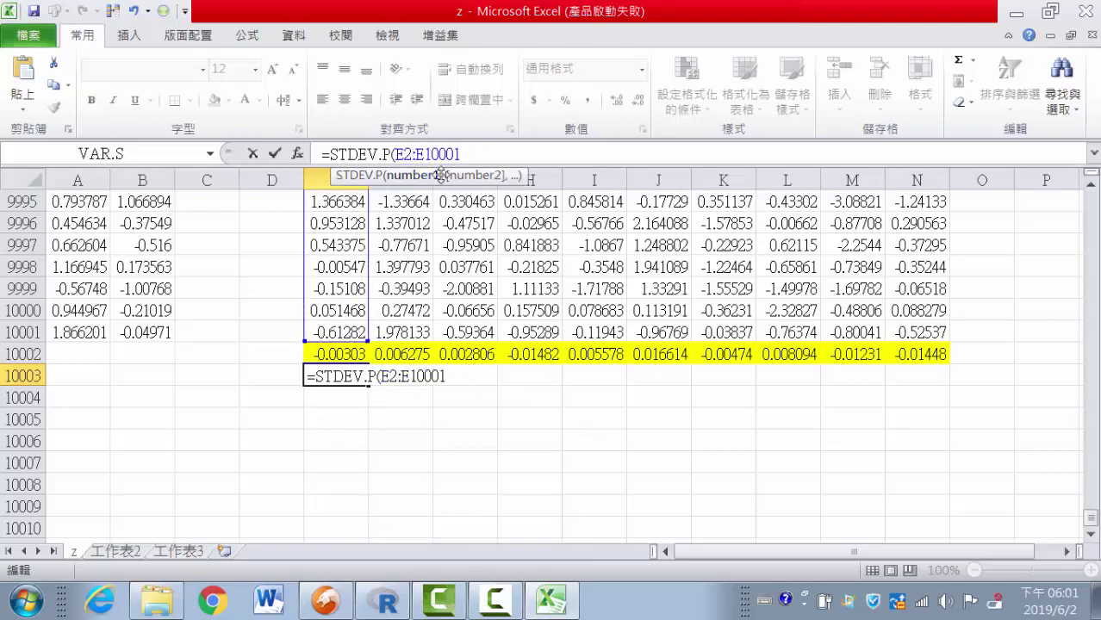
key("Return")
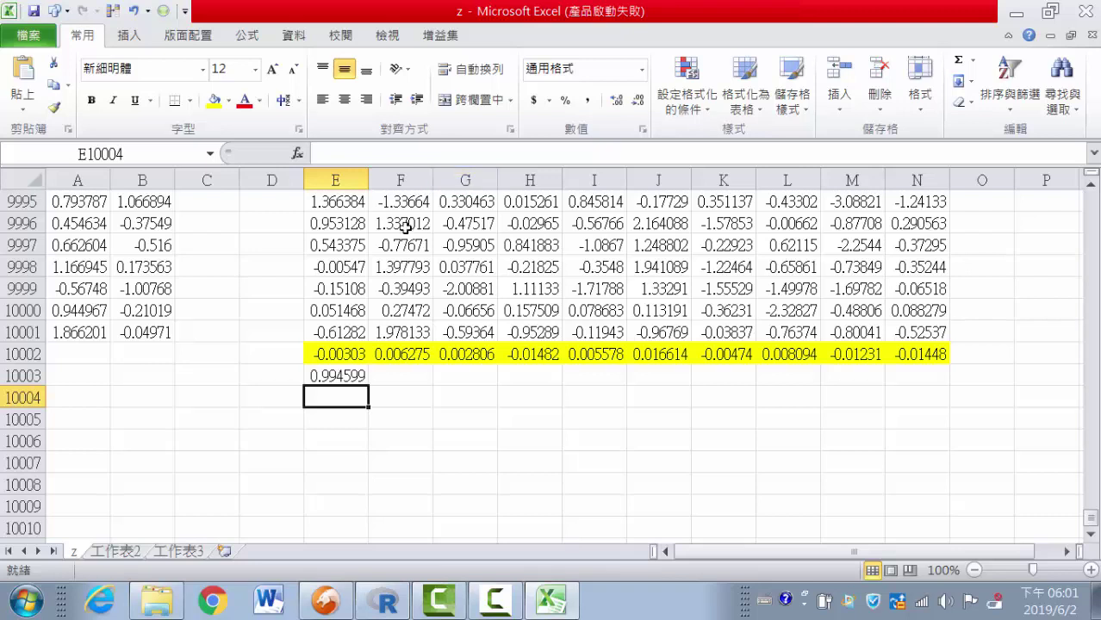
Copy the STDEV.P formula across to N10003 and colour the row red
left_click(365, 382)
left_click_drag(367, 384, 920, 375)
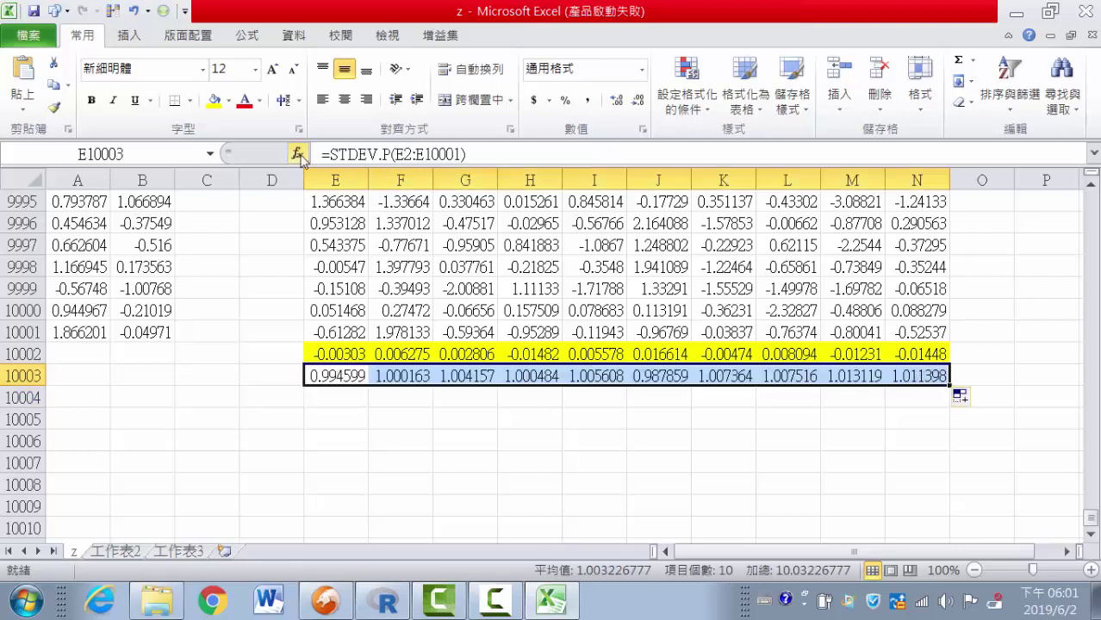
left_click(243, 100)
left_click(501, 446)
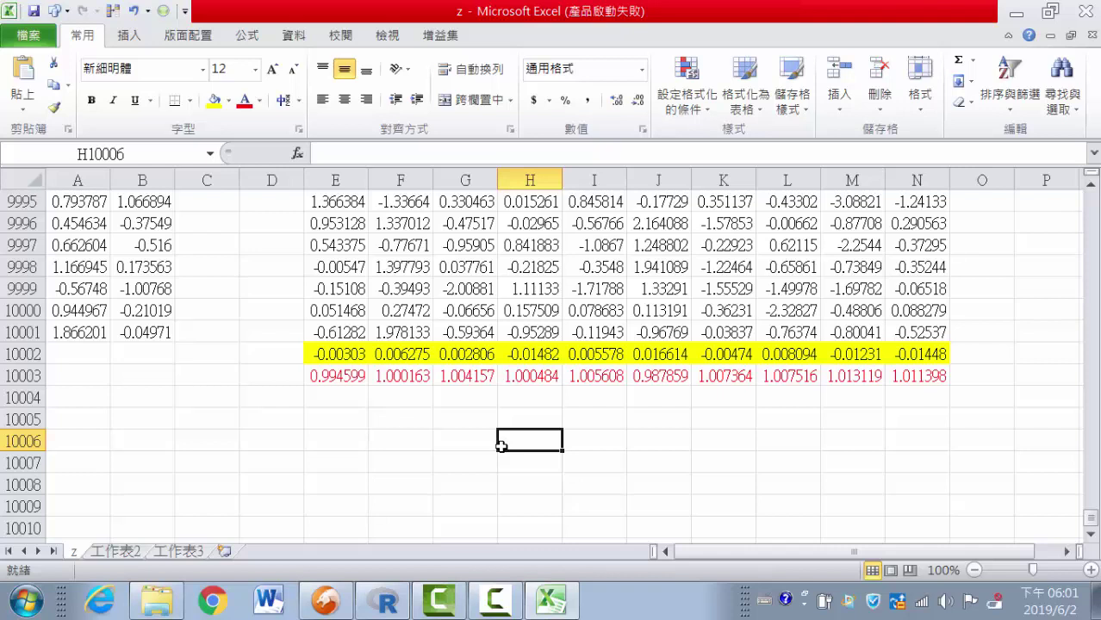
Check the standard deviation formulas across the row, select both summary rows, and minimize Excel
left_click(400, 382)
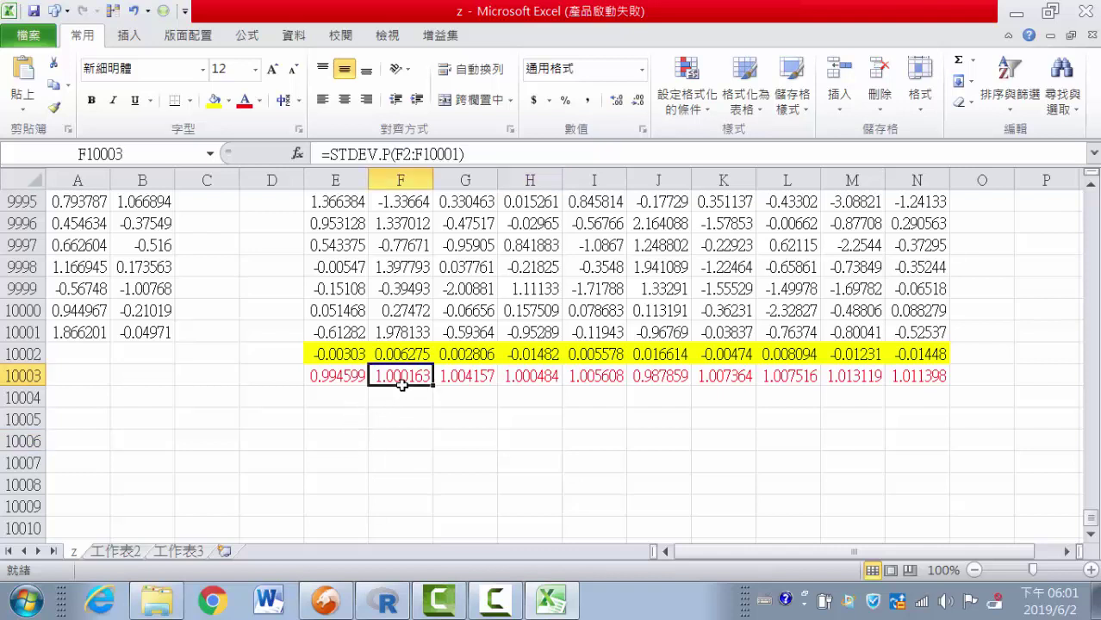
left_click(335, 381)
left_click(861, 374)
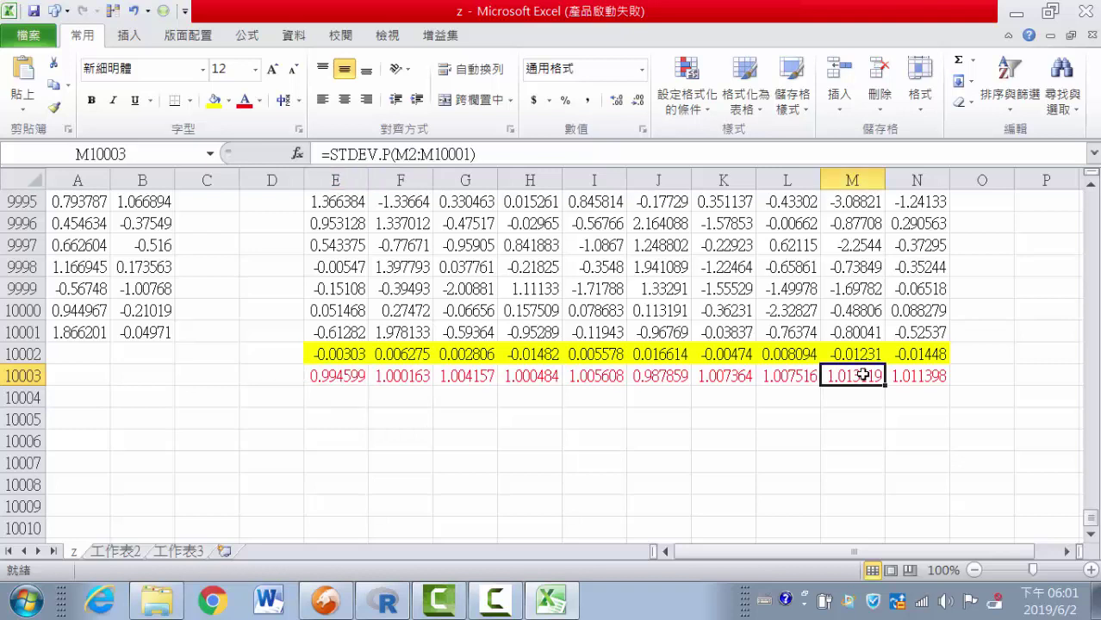
left_click(921, 375)
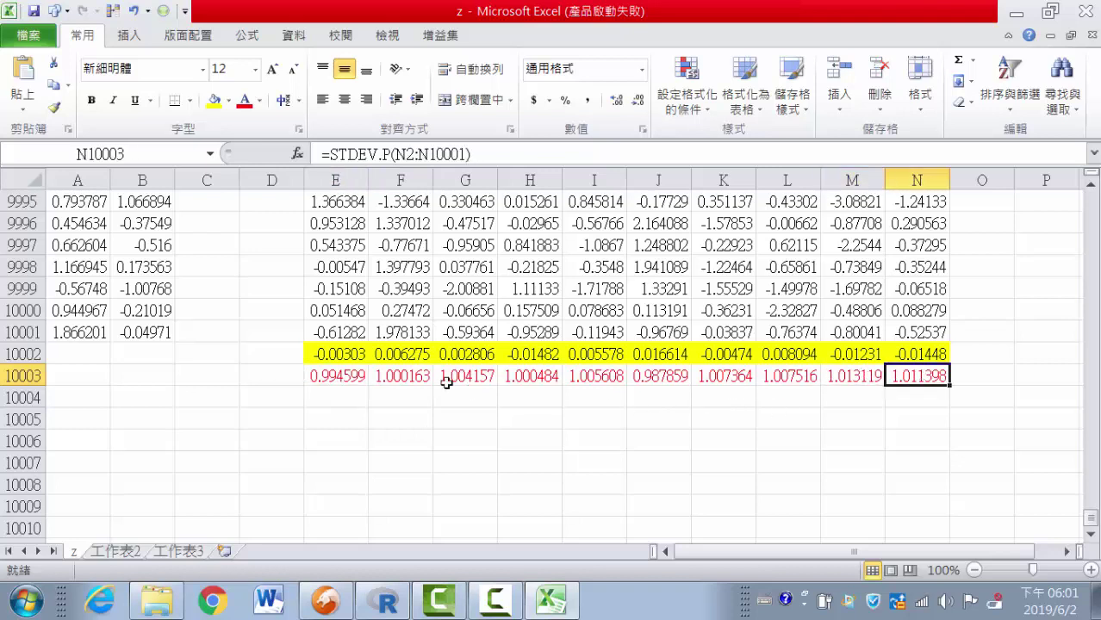
left_click_drag(339, 361, 918, 376)
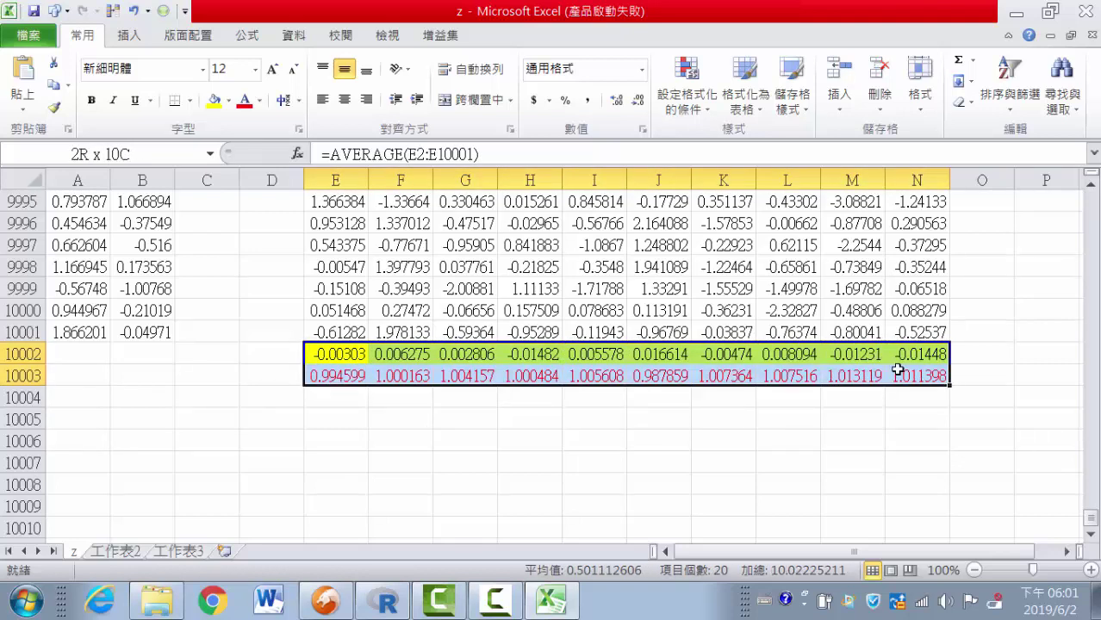
left_click(550, 602)
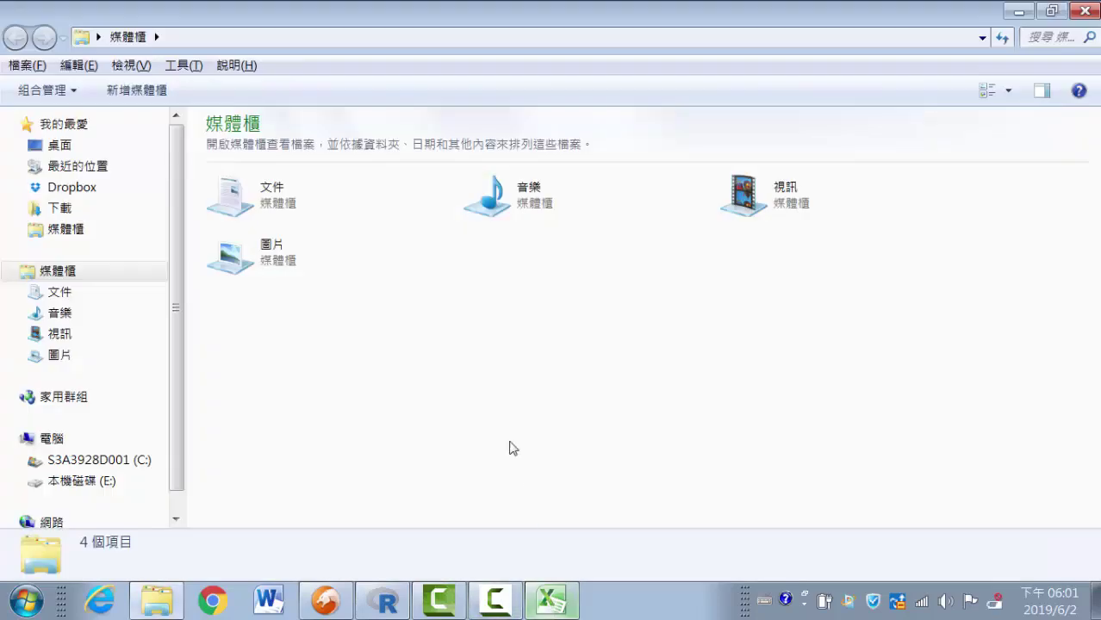
Restore Excel, return to the top of the sheet and select cell P2 for new data
left_click(550, 606)
scroll(586, 458, "up", 10)
scroll(586, 458, "up", 5)
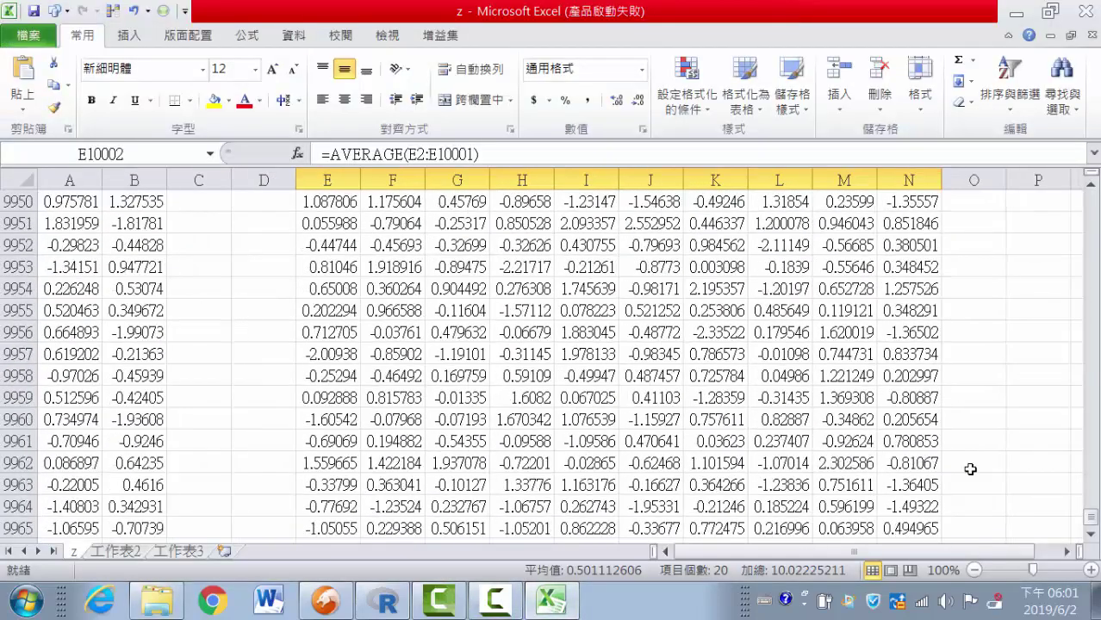
left_click_drag(1084, 517, 1087, 185)
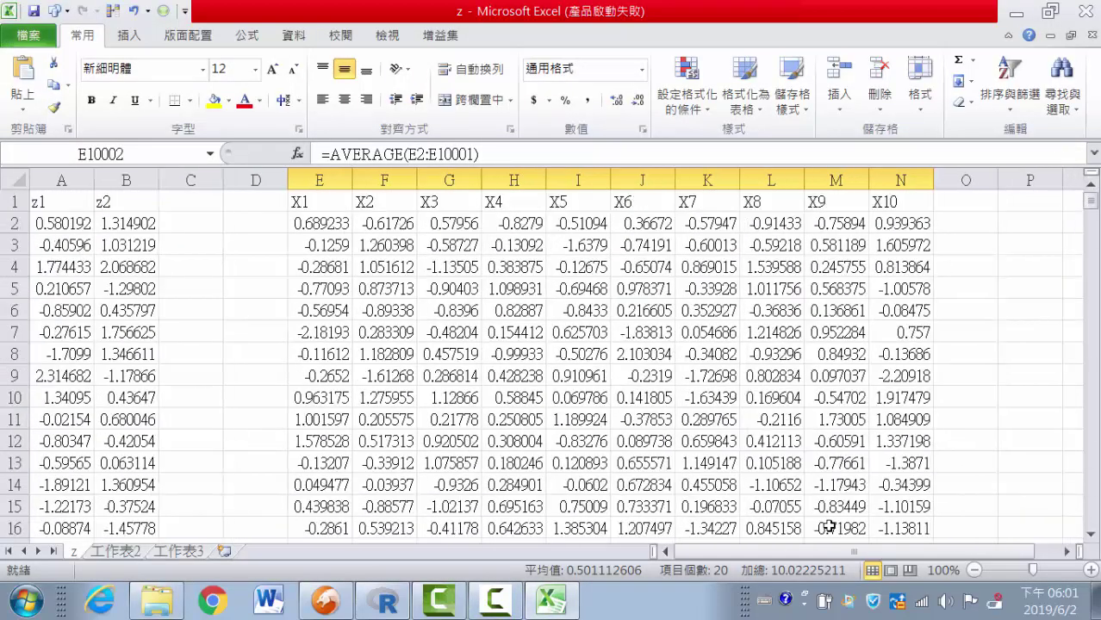
left_click_drag(832, 552, 922, 552)
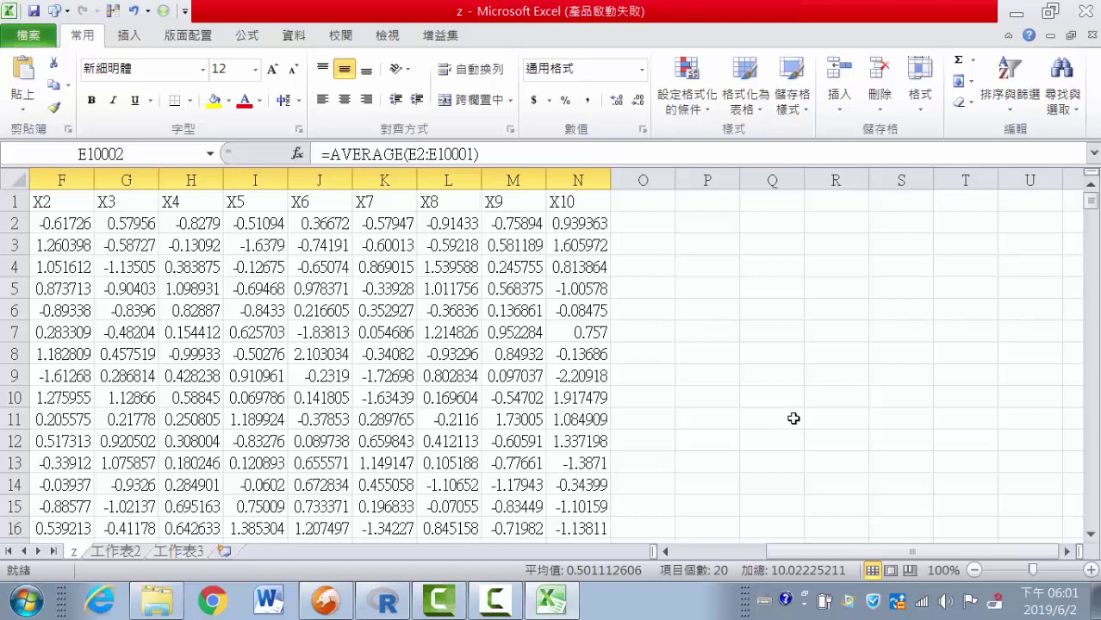
left_click(700, 224)
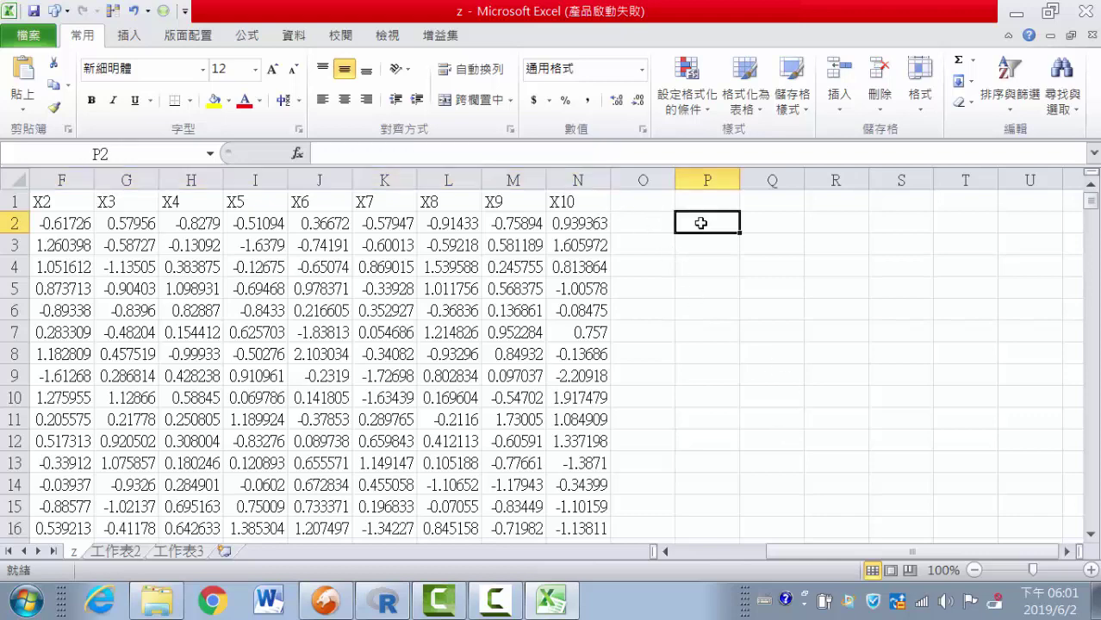
left_click(293, 35)
Generate ten normal variables of 10,000 values, mean 50, SD 10, starting at $P$2
left_click(986, 80)
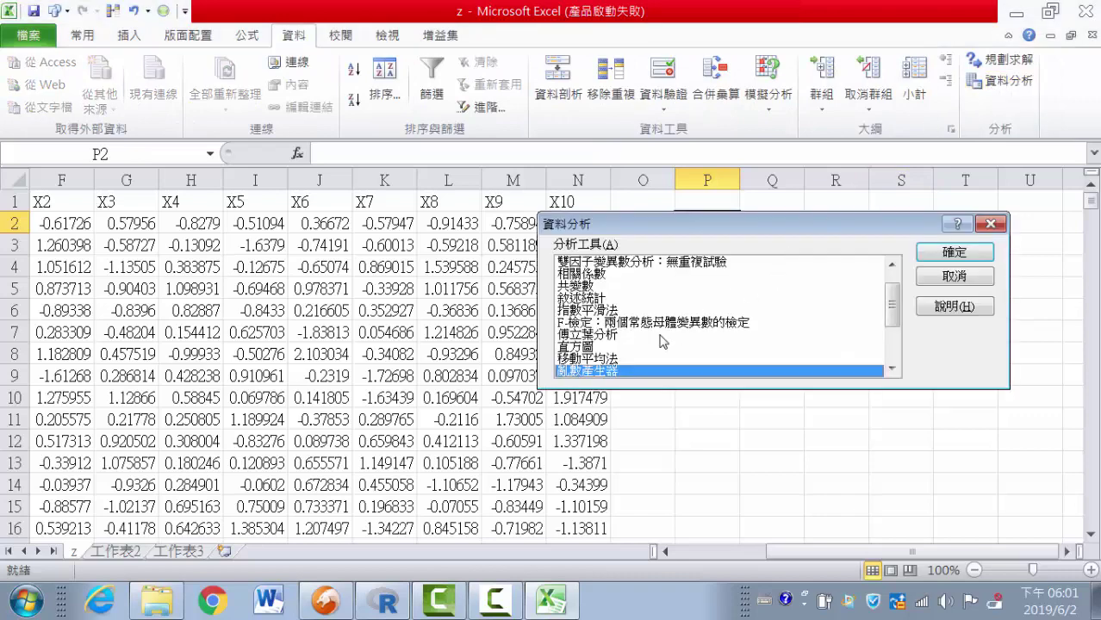
left_click(930, 251)
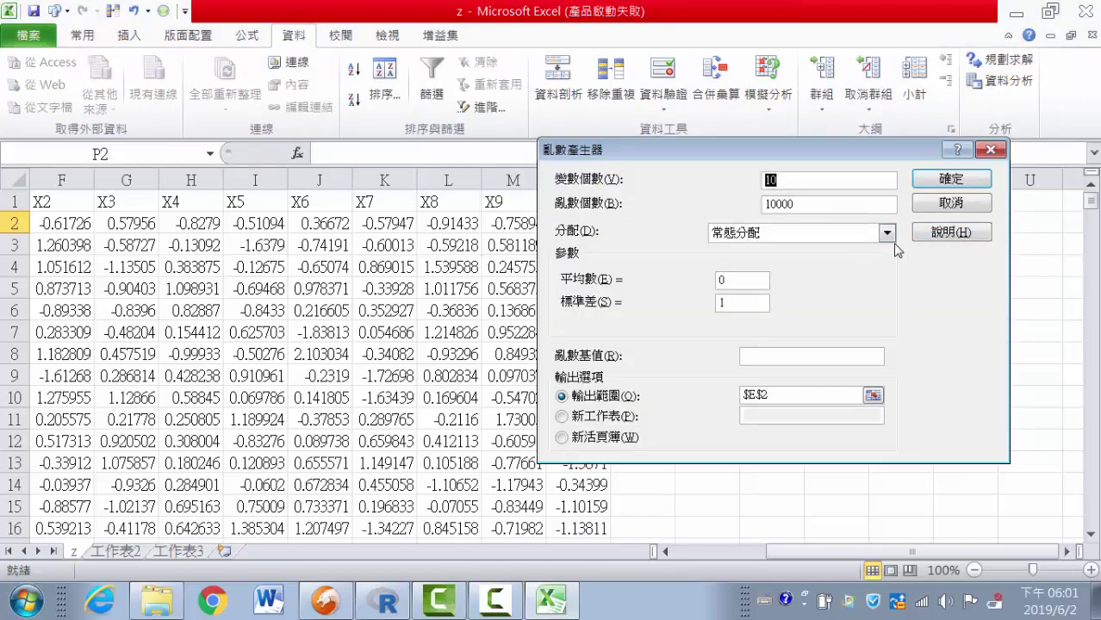
left_click(888, 235)
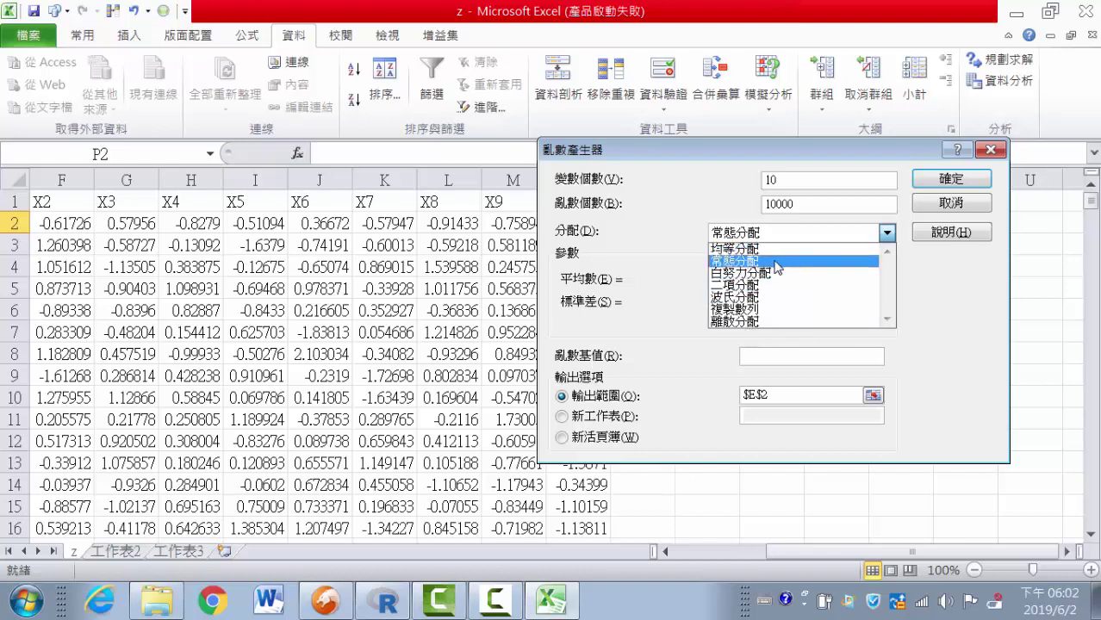
left_click(776, 261)
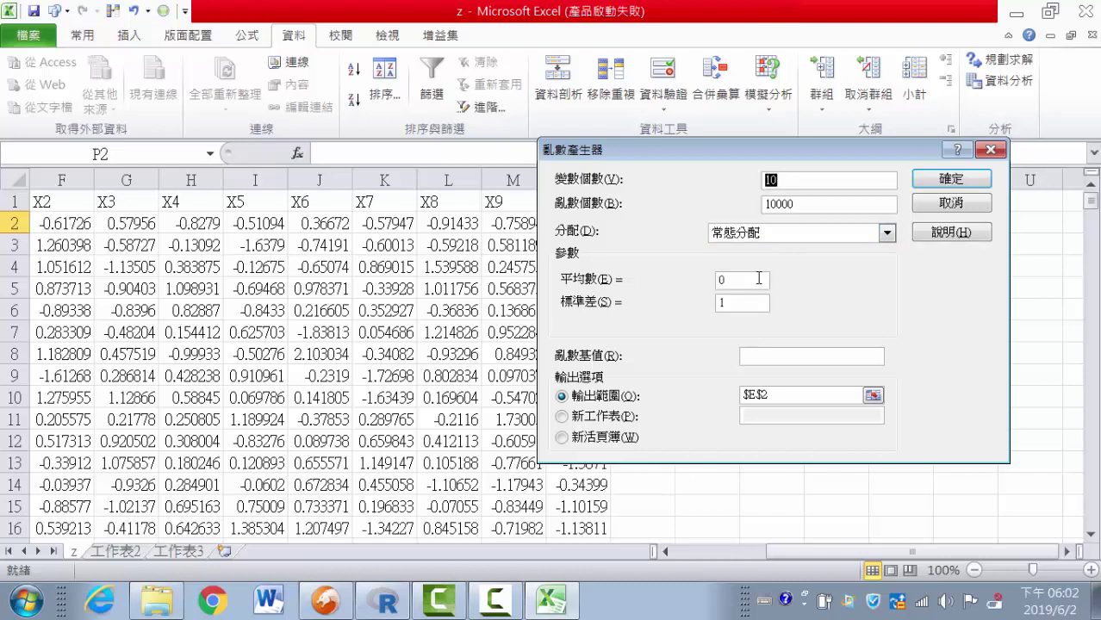
left_click_drag(758, 278, 708, 284)
left_click(873, 395)
left_click(770, 223)
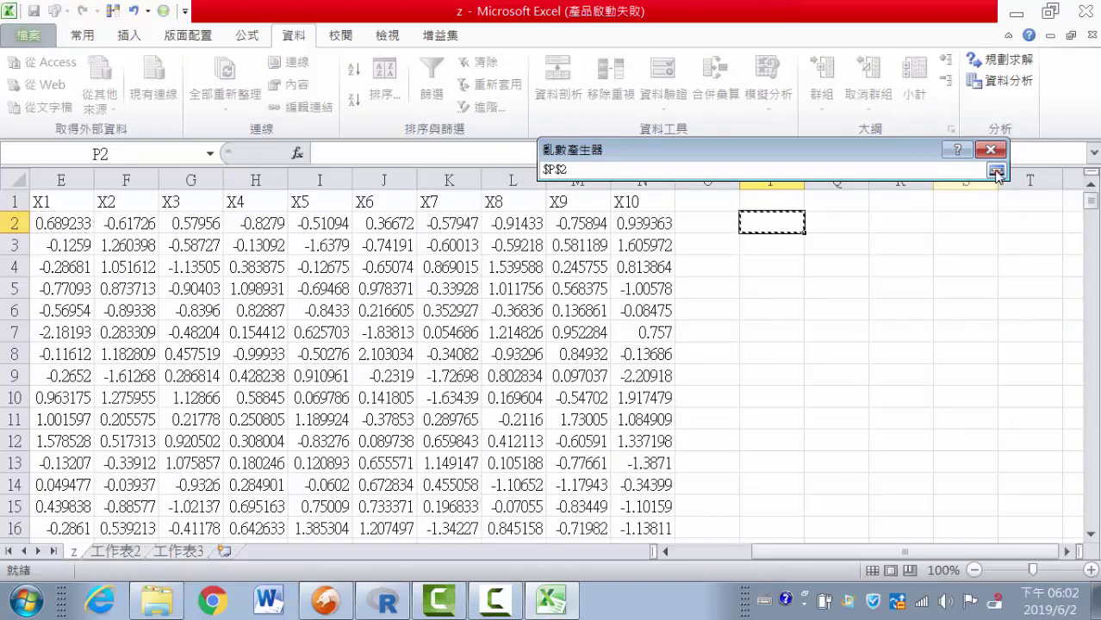
left_click(996, 169)
left_click(959, 183)
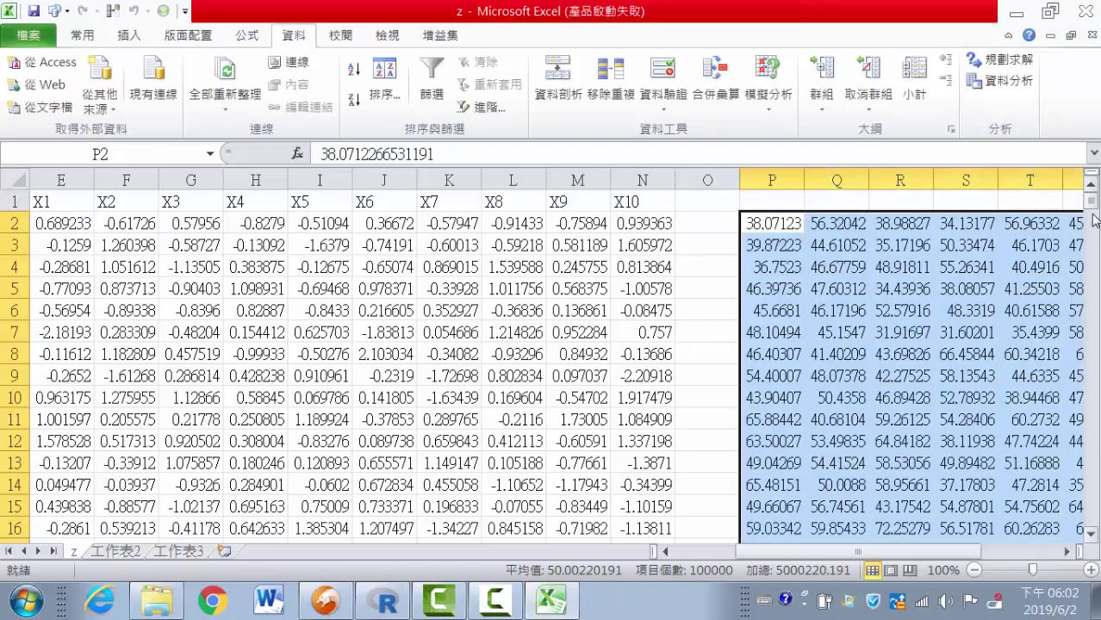
Extend the row 10002 AVERAGE formulas to column Y and clear the #DIV/0! cell in column O
left_click(791, 332)
left_click(787, 396)
key("Down")
key("Down")
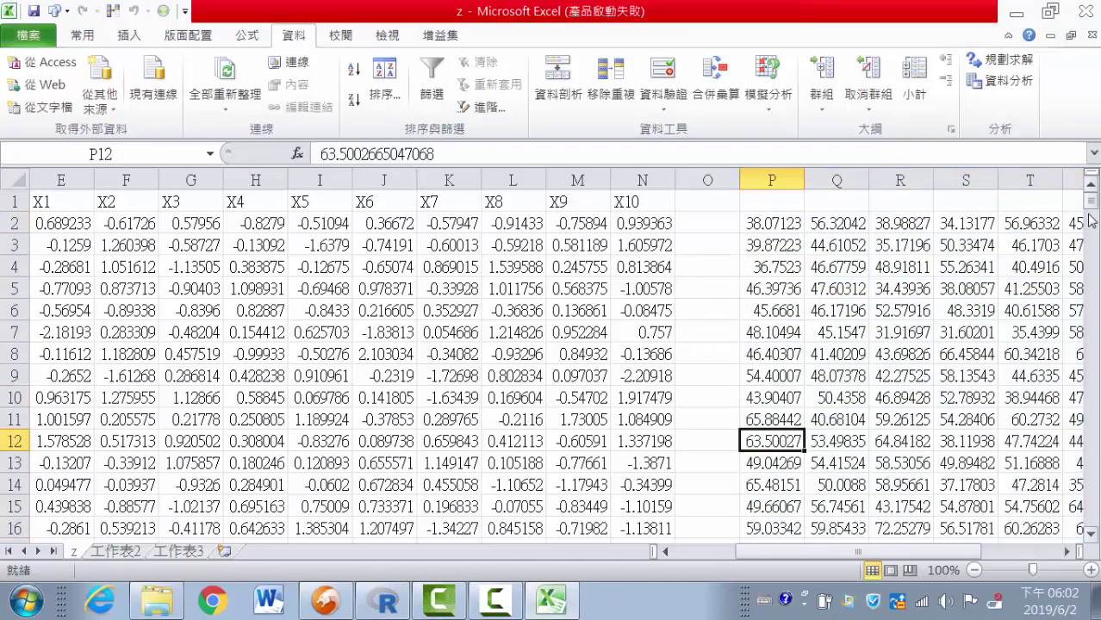
left_click_drag(1090, 202, 1088, 508)
scroll(882, 441, "down", 2)
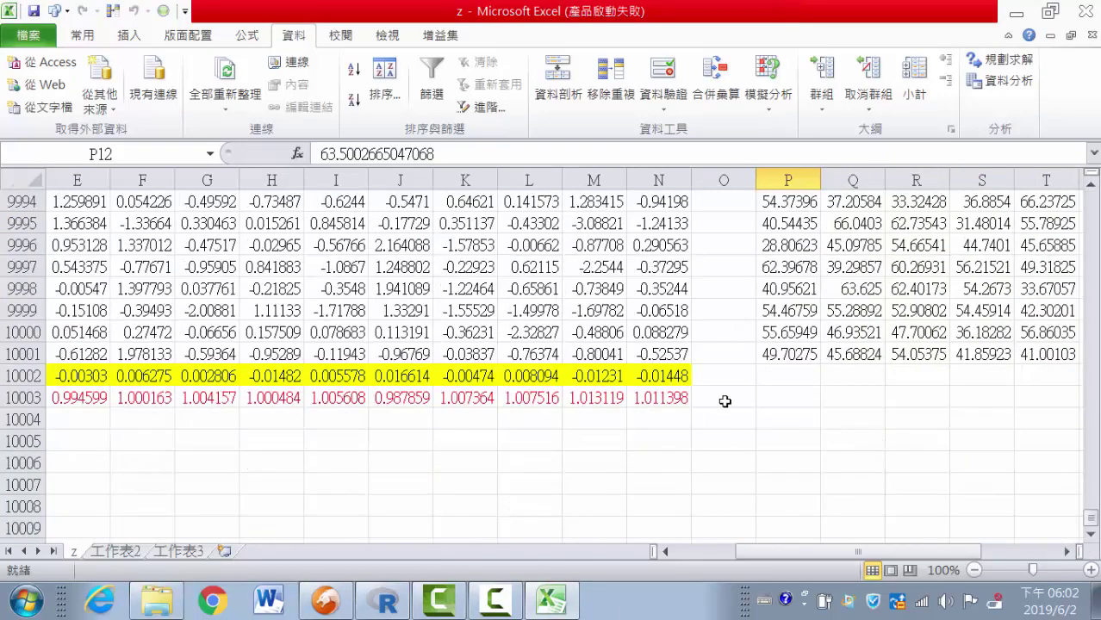
left_click(673, 375)
mouse_move(691, 385)
left_mouse_down()
mouse_move(1099, 391)
mouse_move(968, 387)
left_mouse_up()
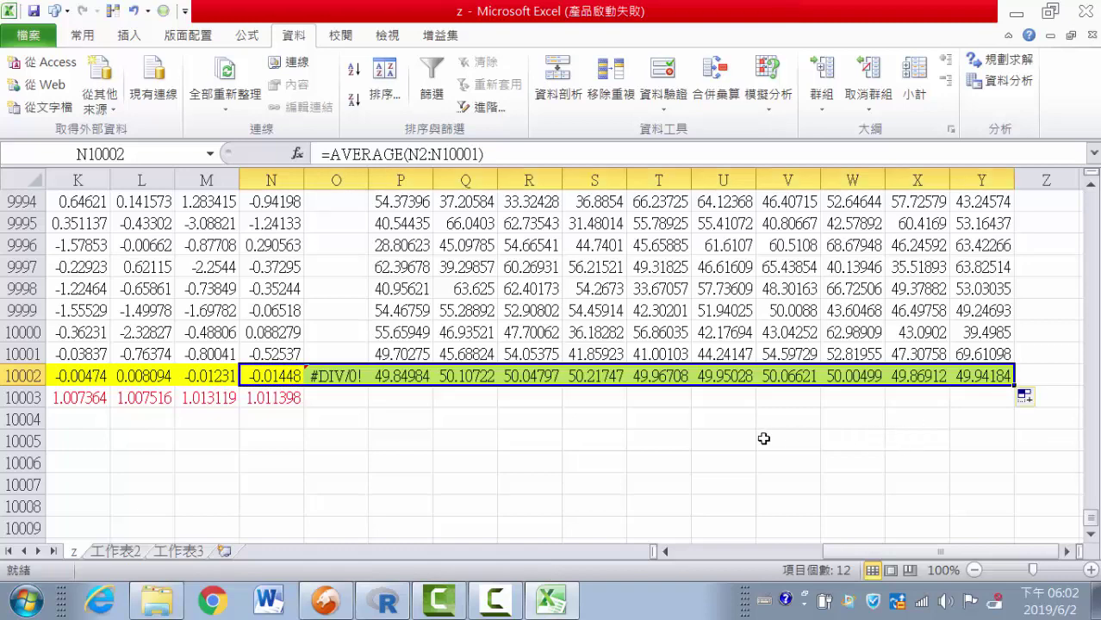
left_click(334, 374)
key("Delete")
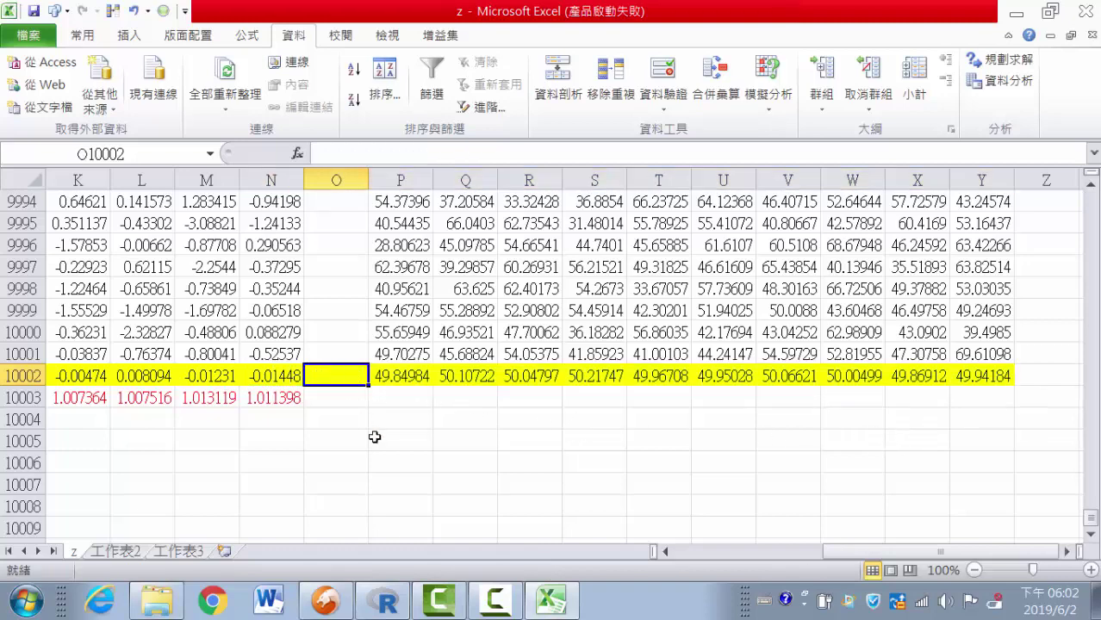
Extend the row 10003 STDEV.P formulas to column Y and clear column O's error cell
left_click(407, 428)
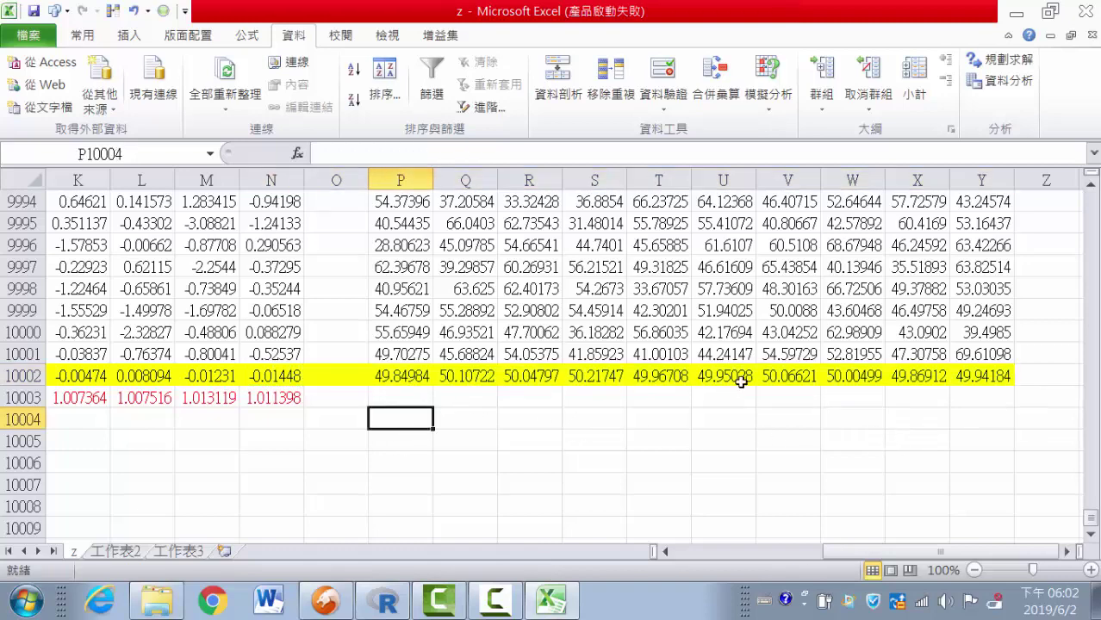
left_click(292, 403)
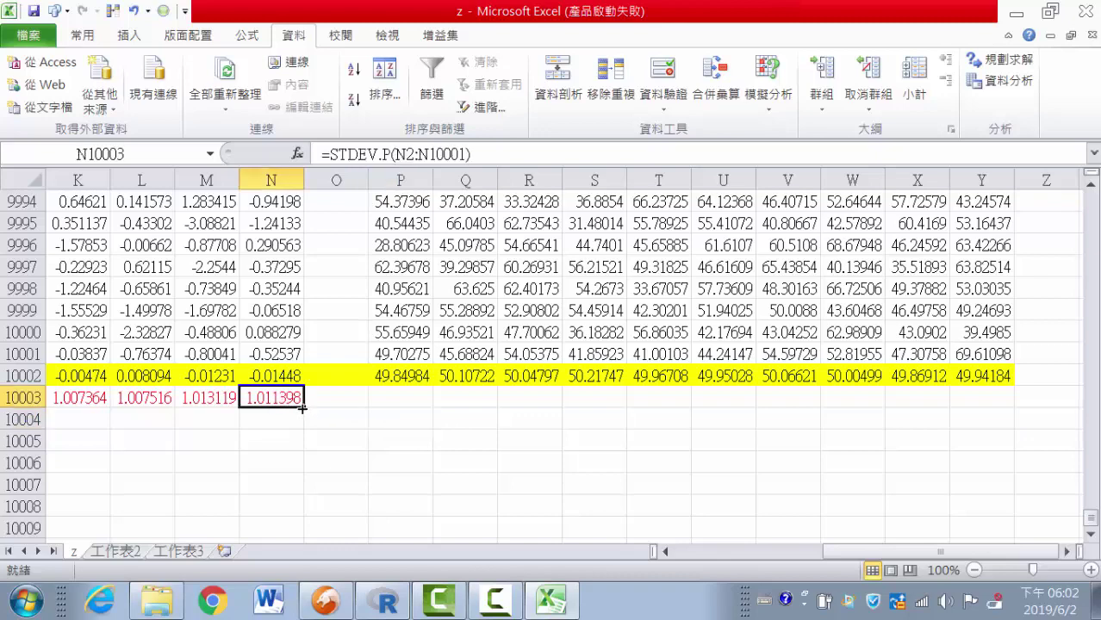
left_click_drag(301, 409, 982, 420)
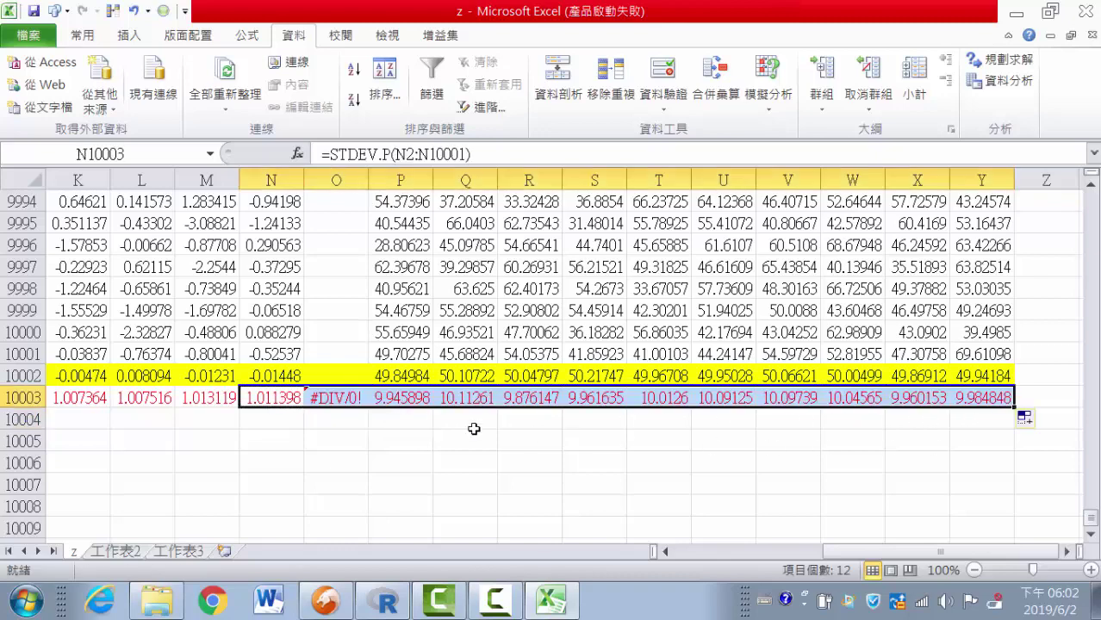
left_click(336, 396)
key("Delete")
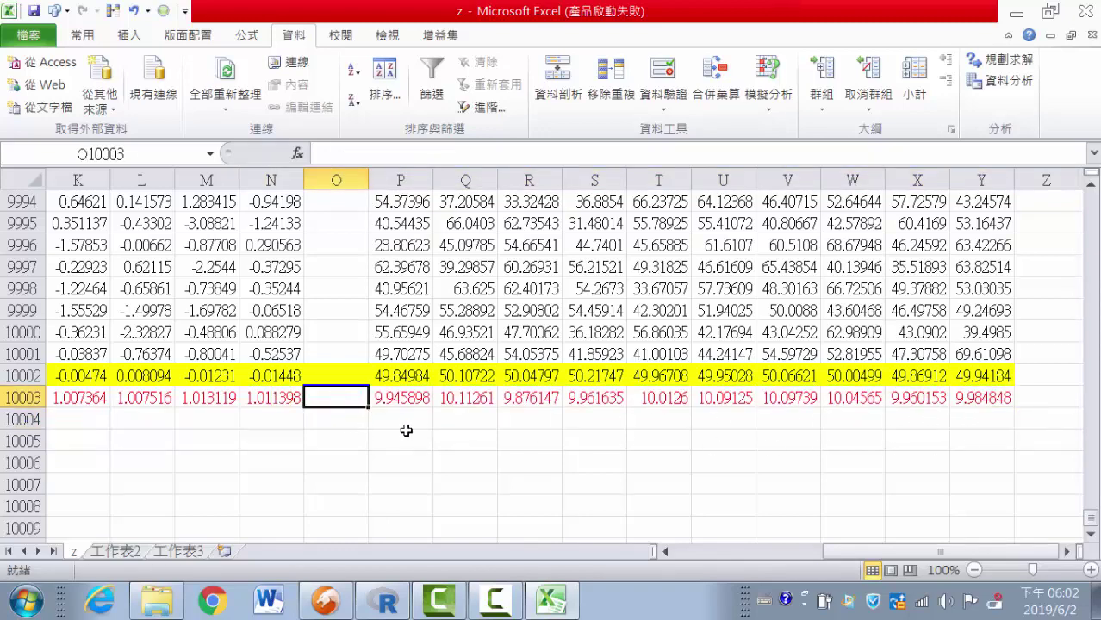
left_click(413, 419)
Enter =MIN(P2:P10001) in P10004 and copy it across to Y10004
type("=")
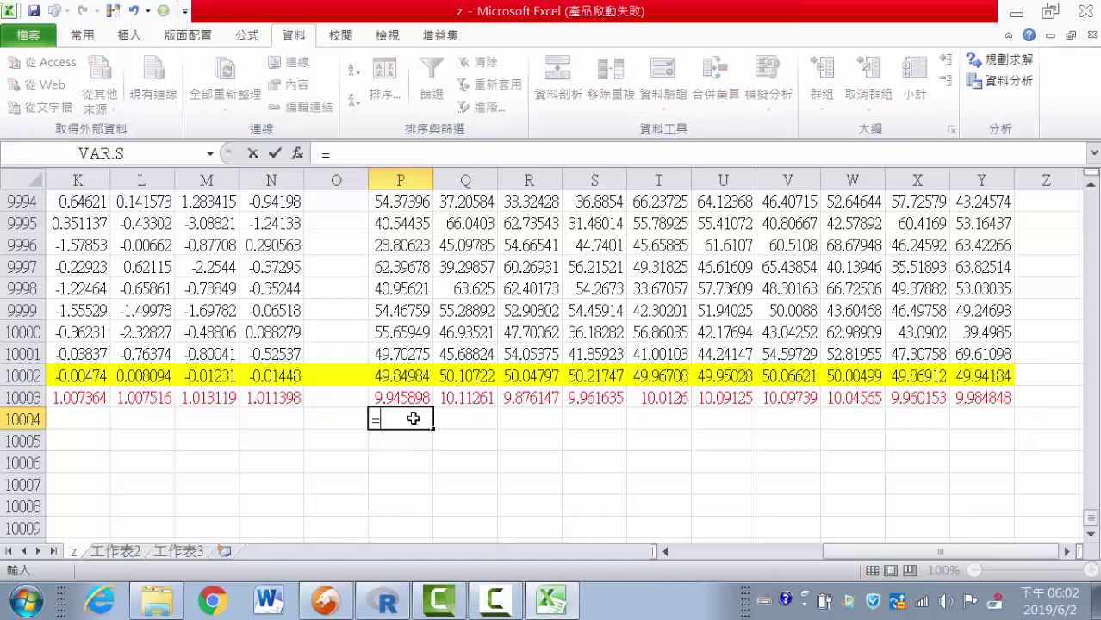
type("min(")
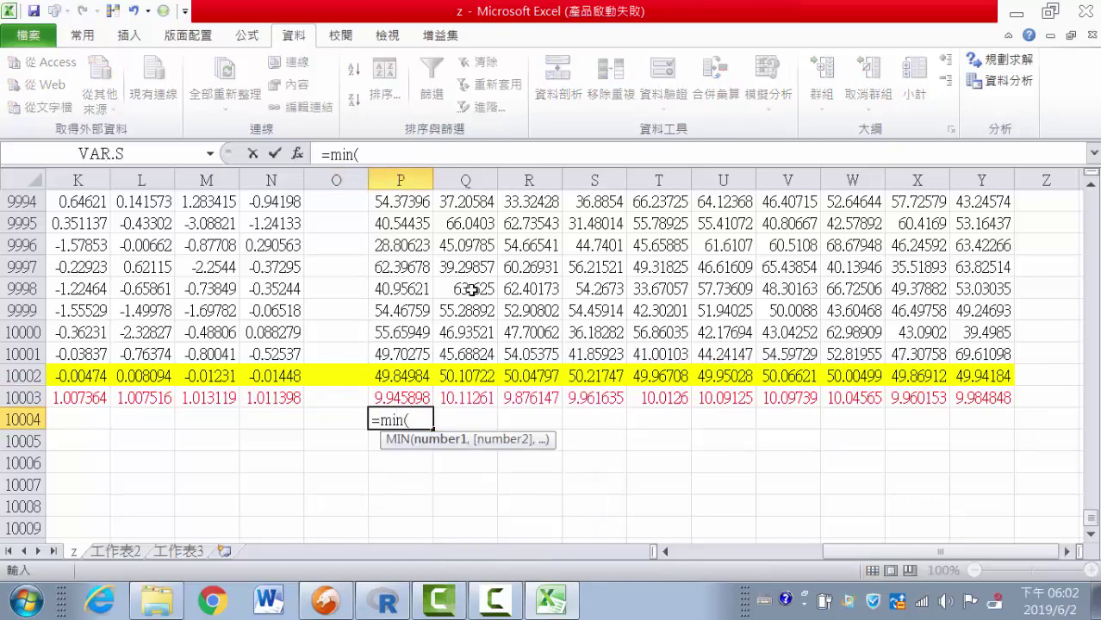
left_click_drag(401, 289, 401, 355)
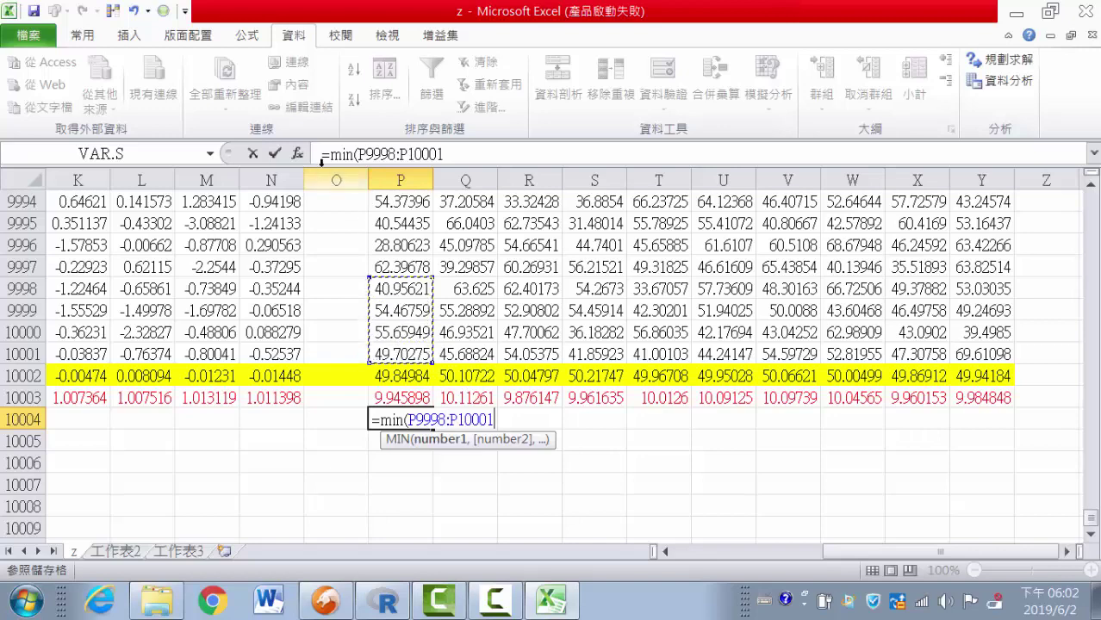
left_click_drag(367, 154, 393, 154)
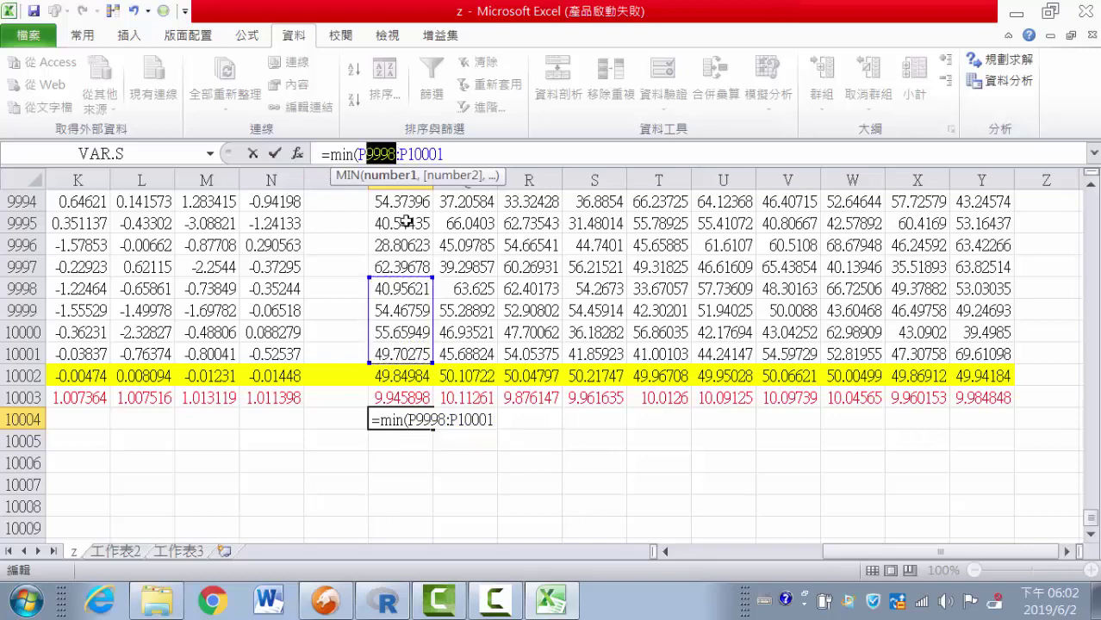
type("2")
key("Return")
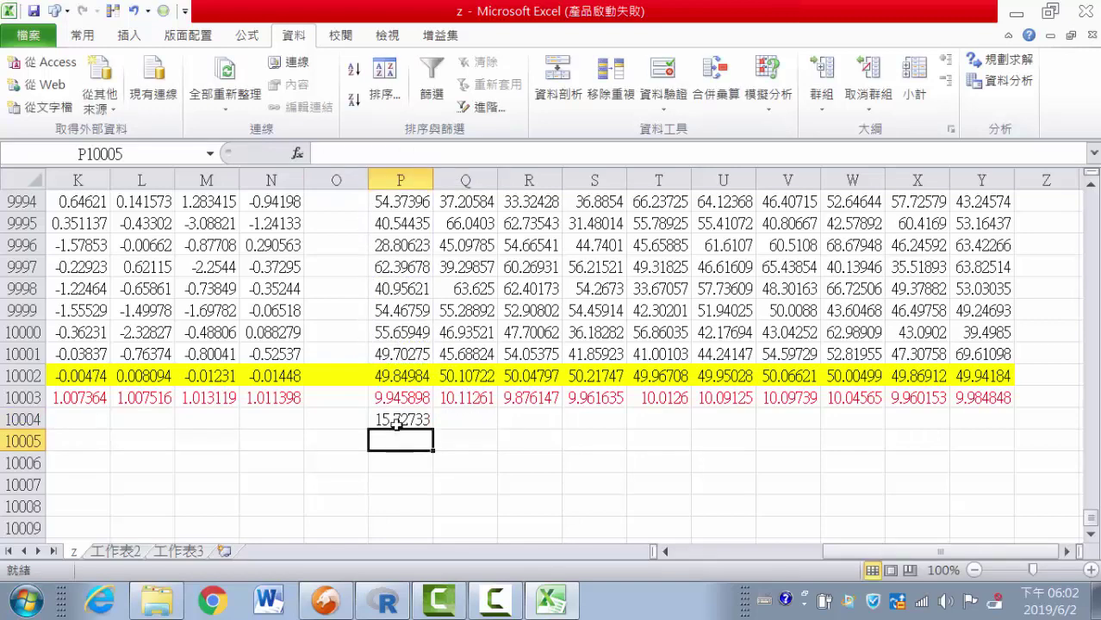
left_click(396, 422)
left_click_drag(435, 429, 990, 440)
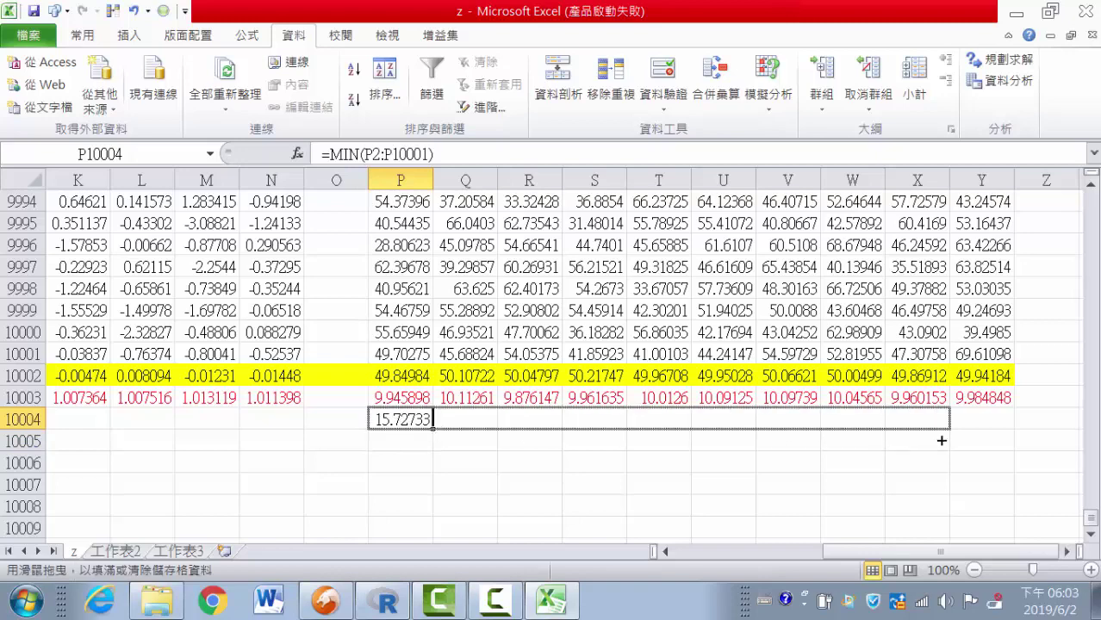
left_click(594, 421)
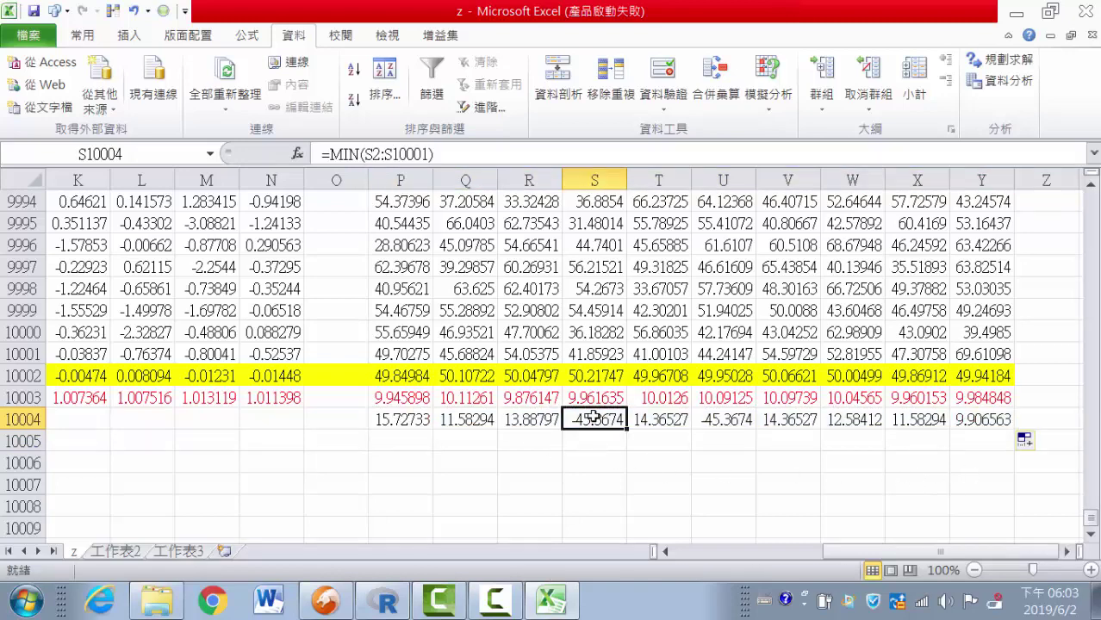
left_click(394, 439)
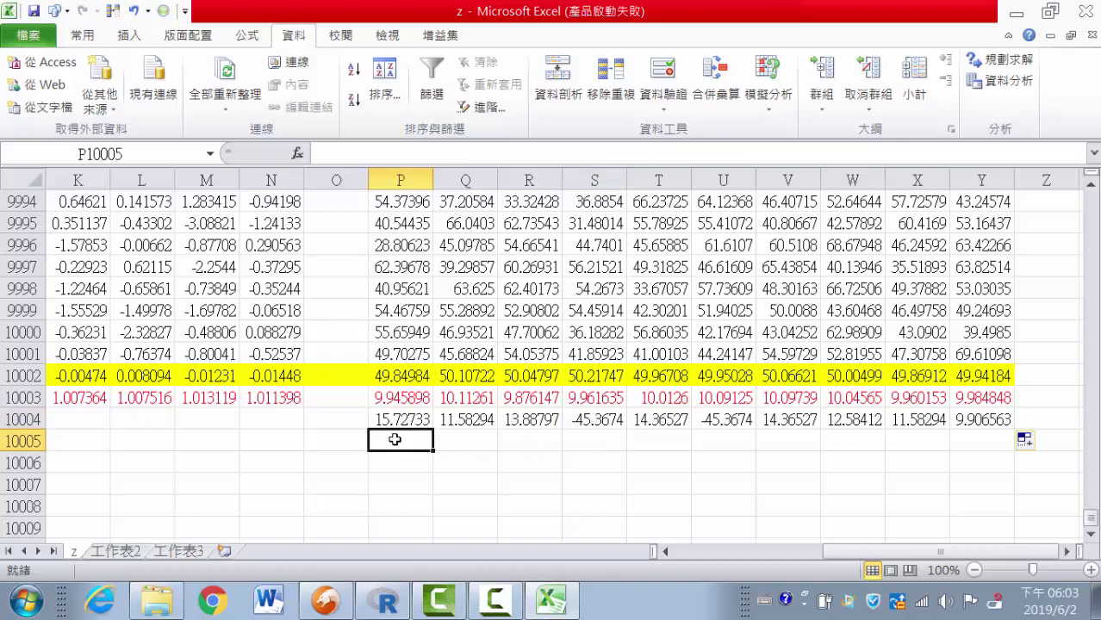
Enter =MAX(P2:P10001) in P10005 to get column P's maximum, 103.6442
type("=max(")
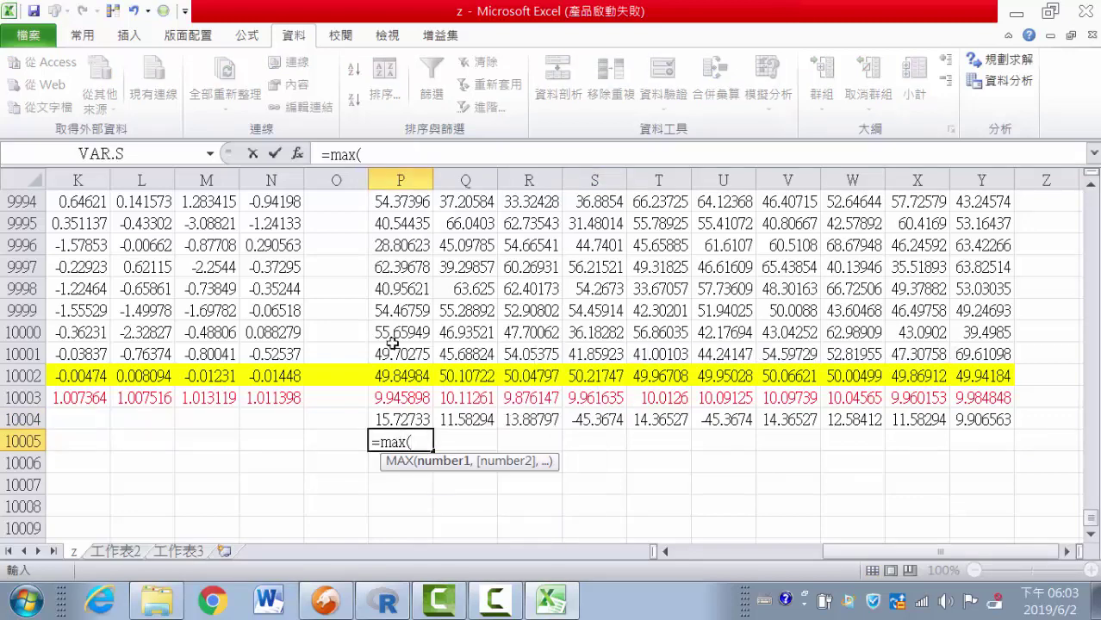
left_click_drag(411, 277, 403, 348)
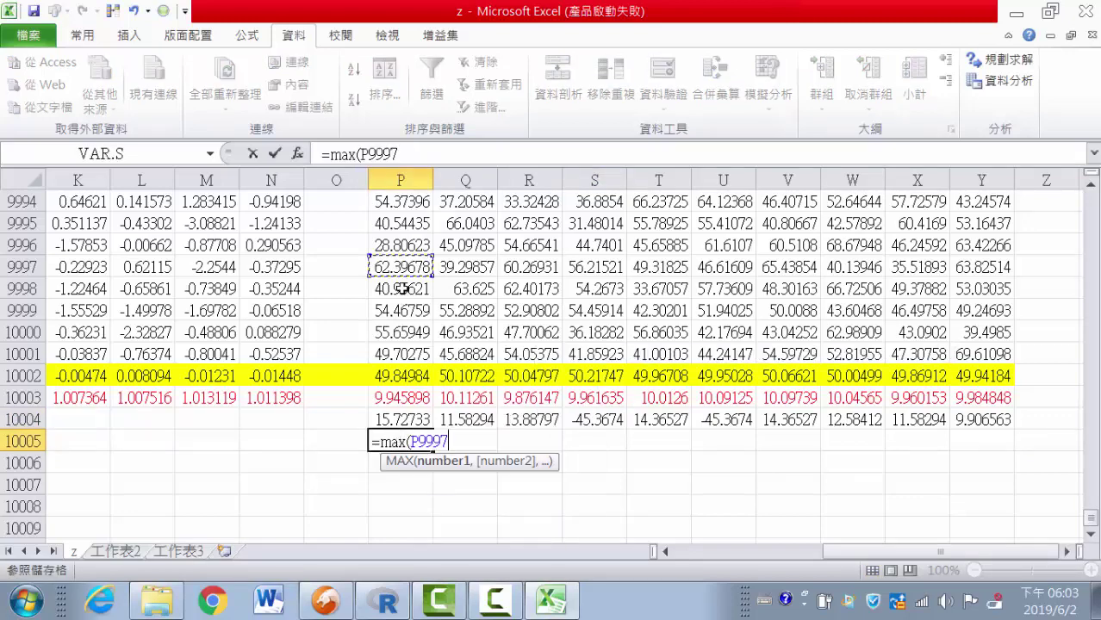
left_click(399, 156)
key("BackSpace")
key("BackSpace")
key("BackSpace")
key("BackSpace")
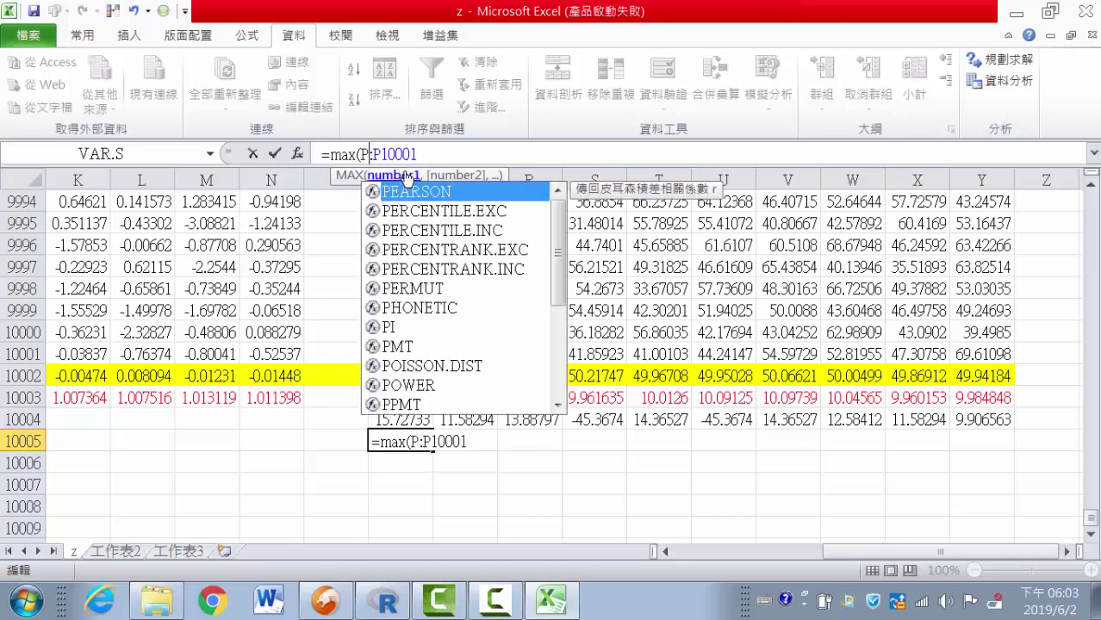
key("Escape")
key("Return")
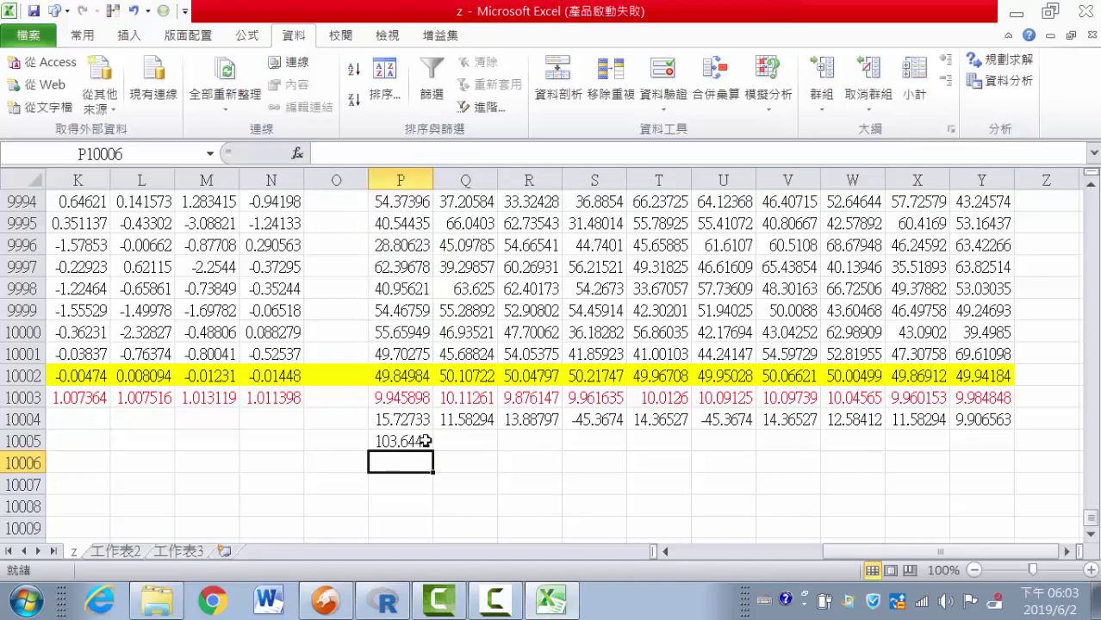
Fill the MAX formula across row 10005 to column Y, ending at 85.63473
left_click(425, 441)
left_click_drag(434, 452, 978, 455)
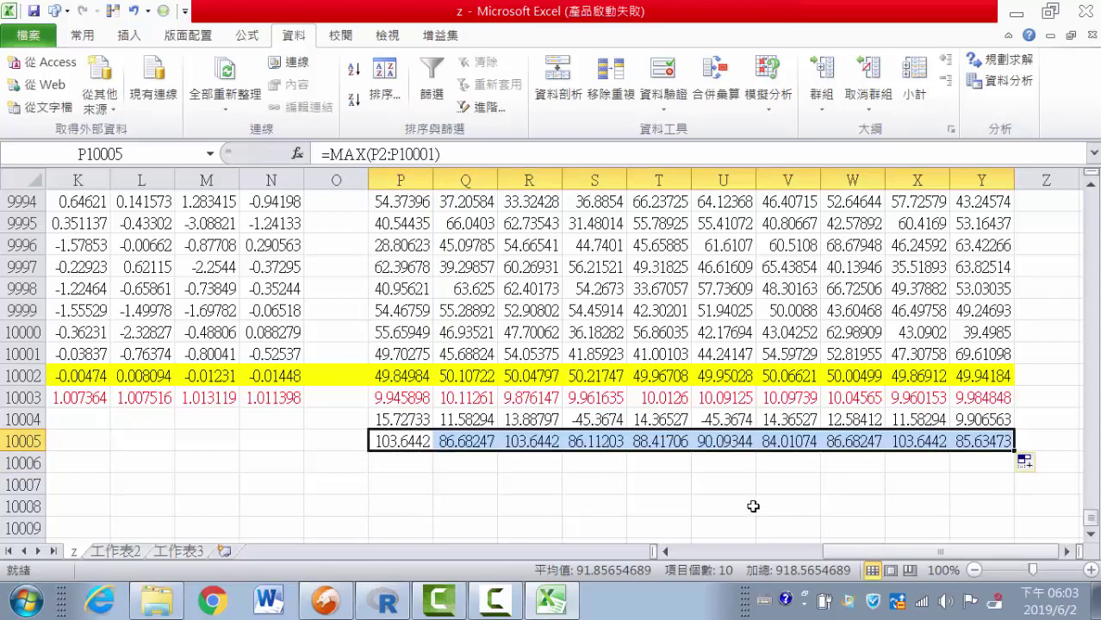
left_click(976, 442)
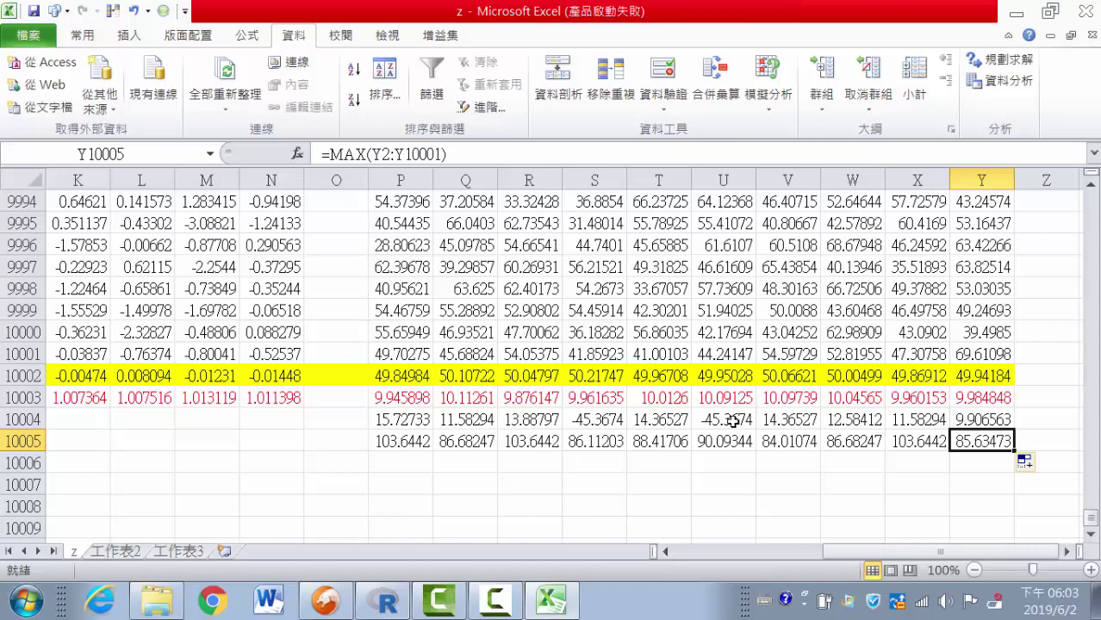
left_click(724, 179)
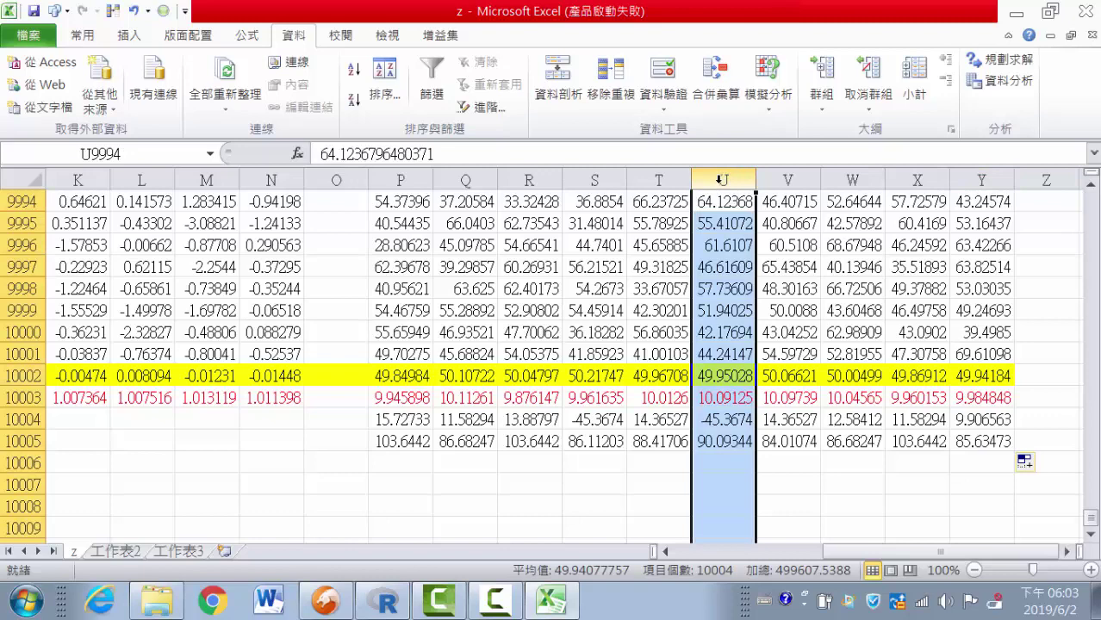
Select the two -45.3674 minimums, S10004 and U10004
left_click(594, 420)
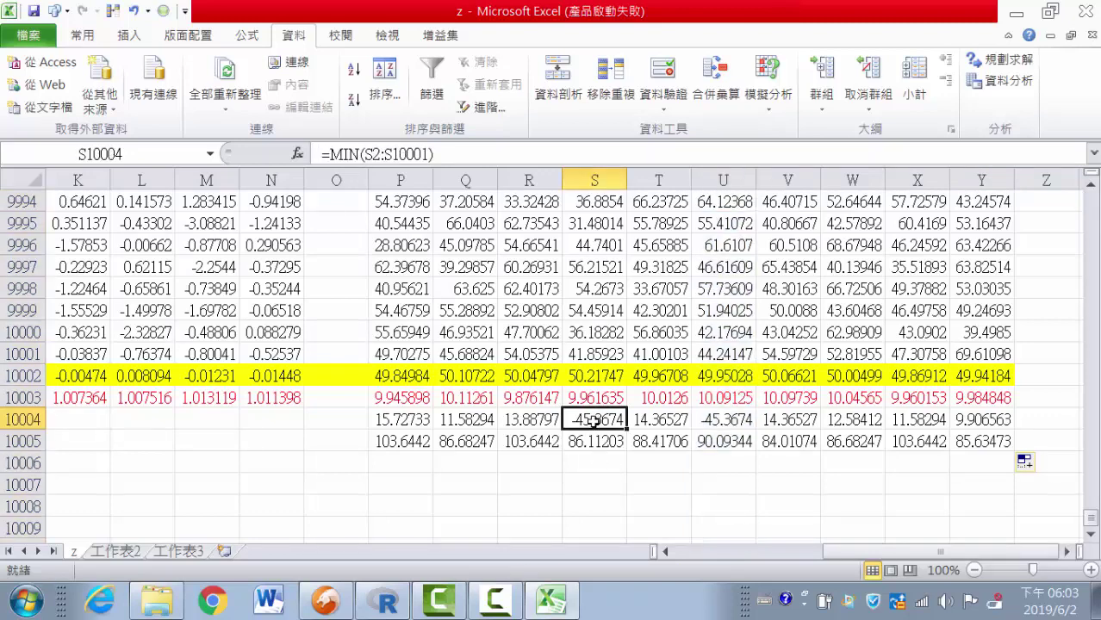
scroll(621, 433, "up", 9)
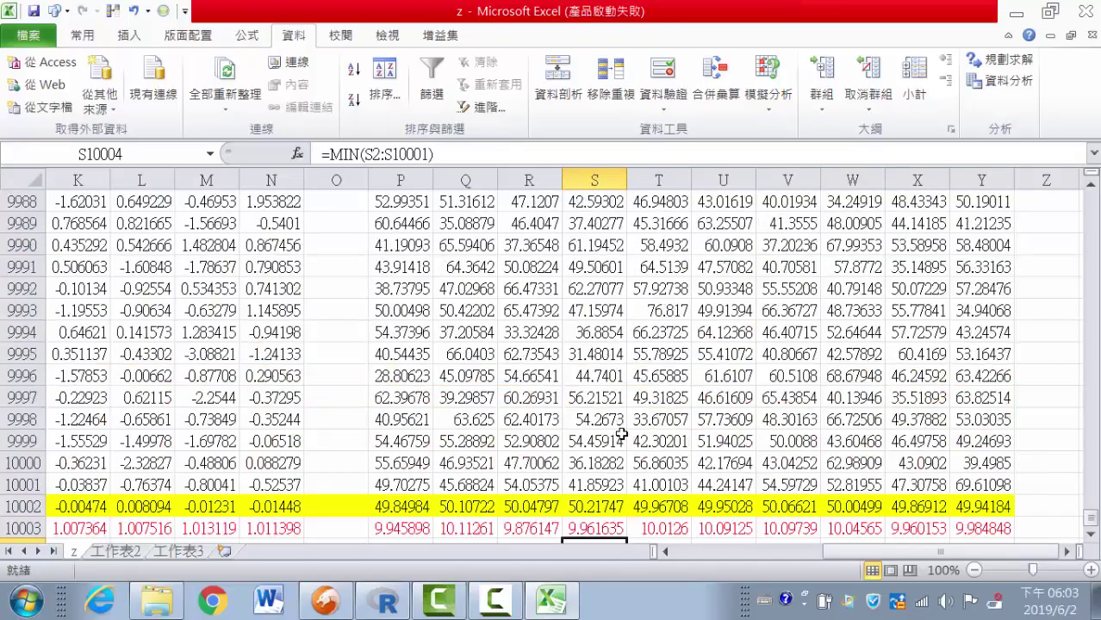
scroll(625, 437, "down", 9)
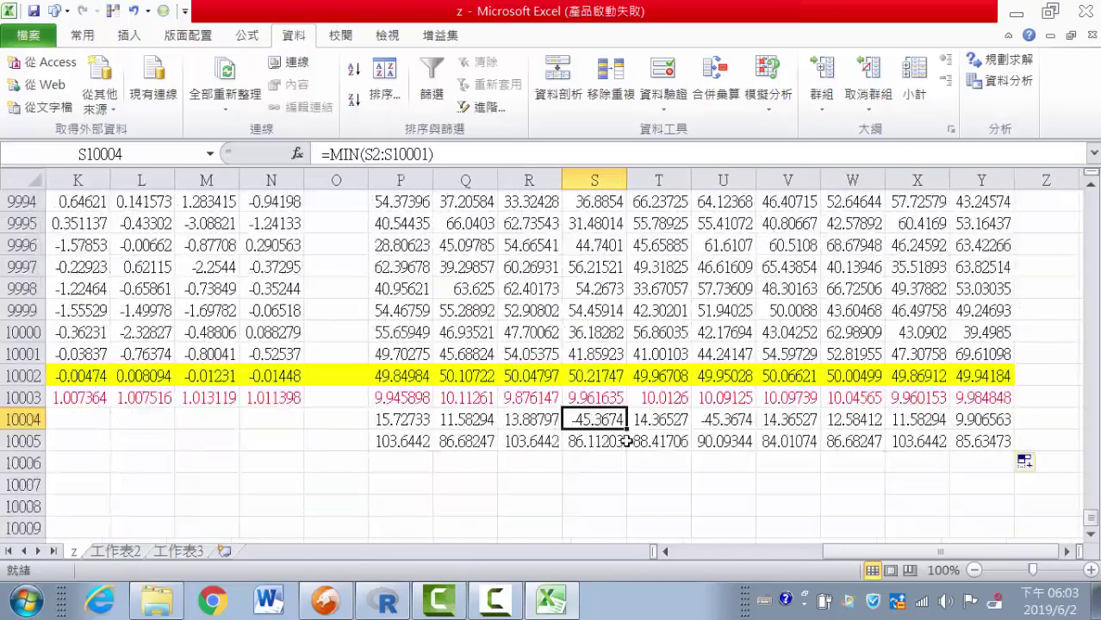
scroll(616, 430, "down", 1)
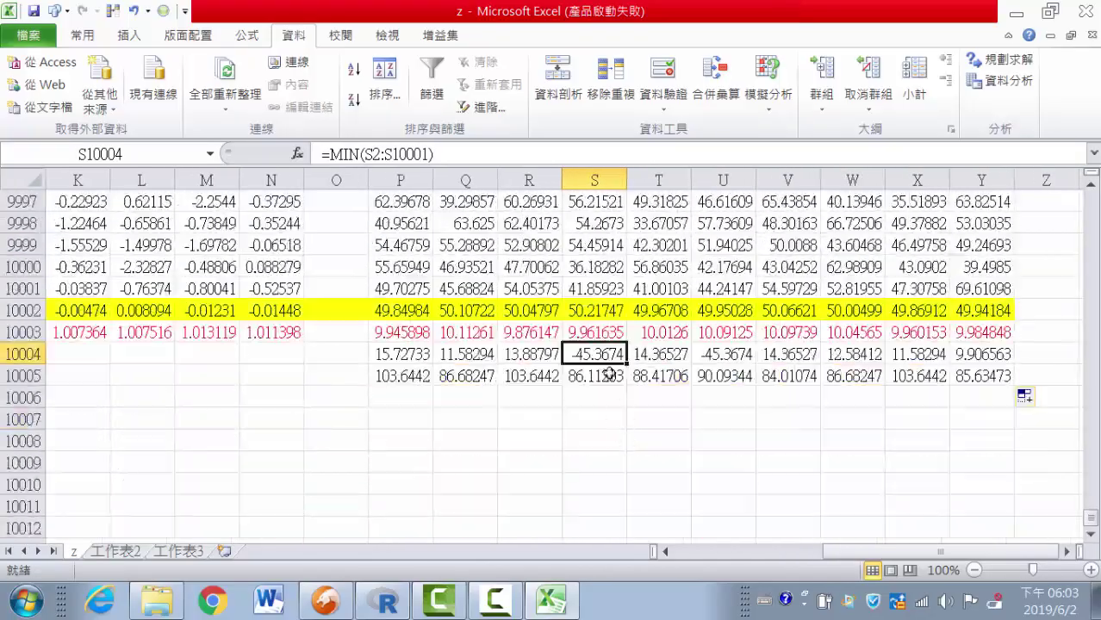
left_click(589, 312)
left_click(589, 353)
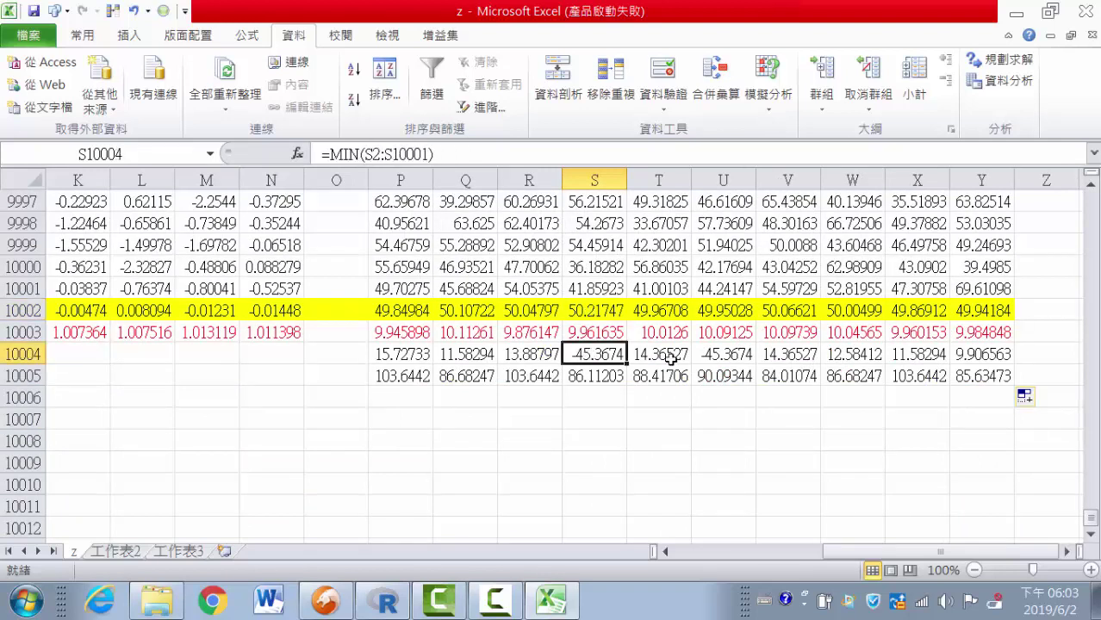
left_click(701, 355, "ctrl")
Give both selected minimum cells a standard red fill
left_click(83, 36)
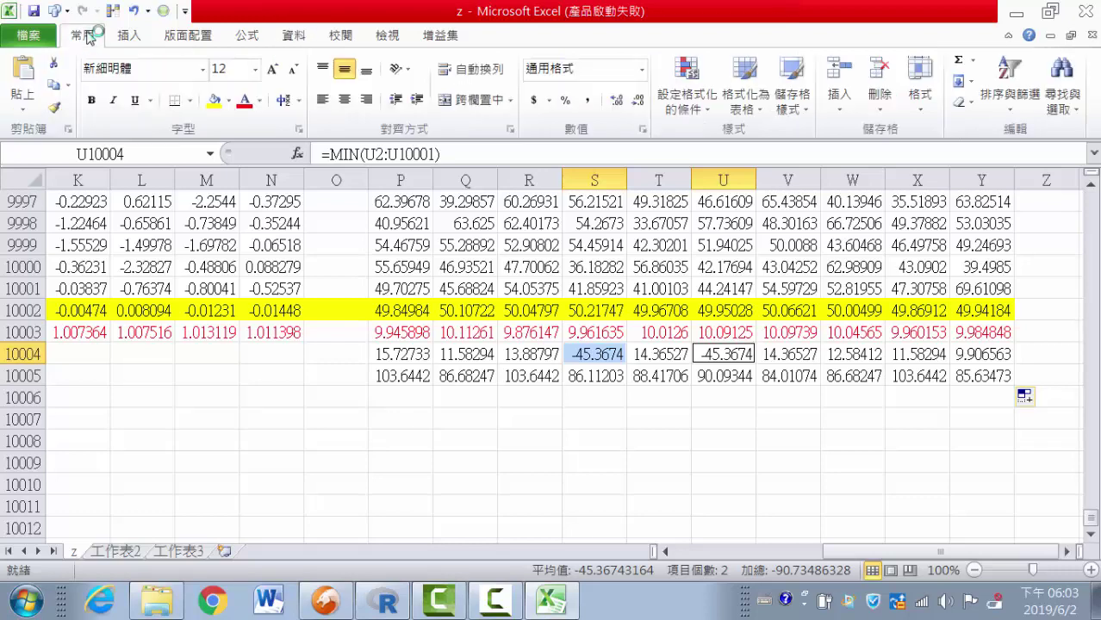
left_click(229, 101)
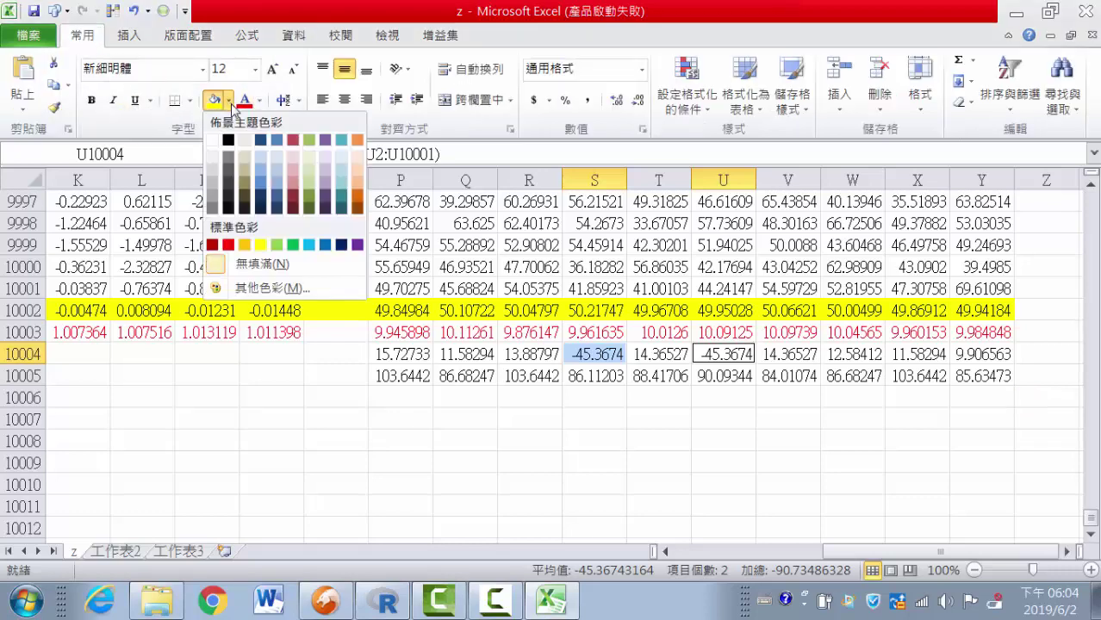
left_click(229, 246)
left_click(419, 394)
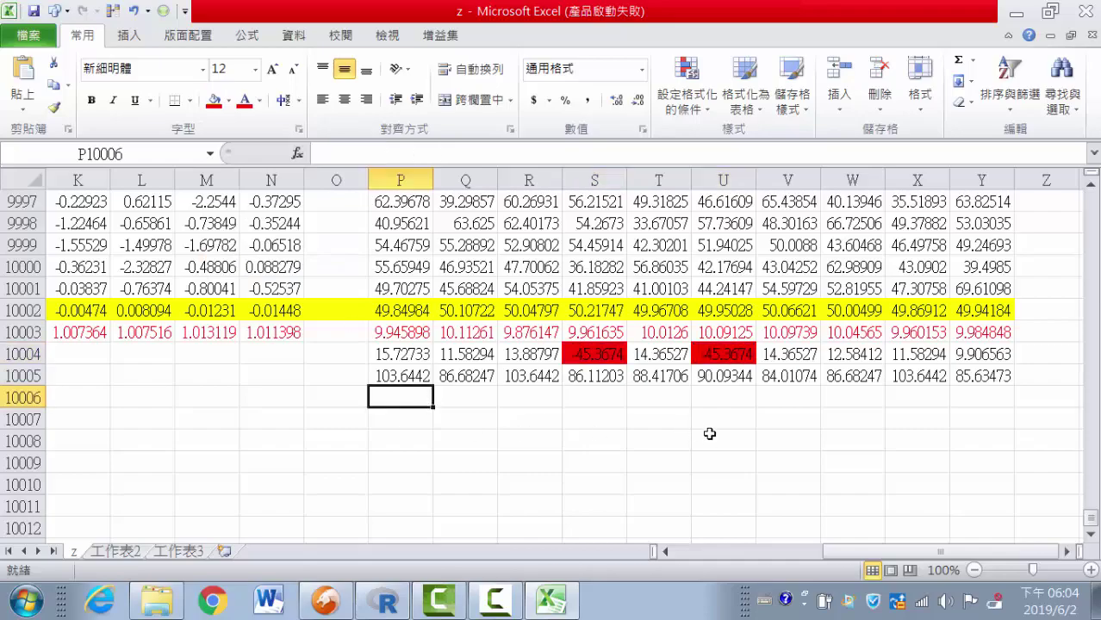
scroll(708, 440, "up", 7)
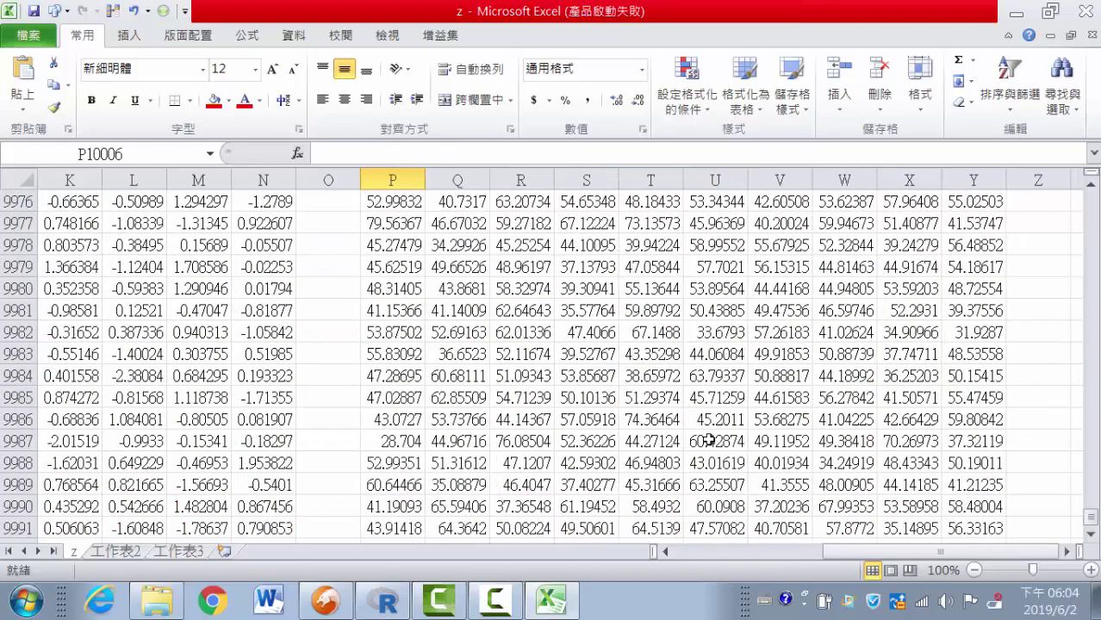
scroll(708, 439, "up", 4)
scroll(933, 488, "down", 4)
scroll(933, 487, "down", 7)
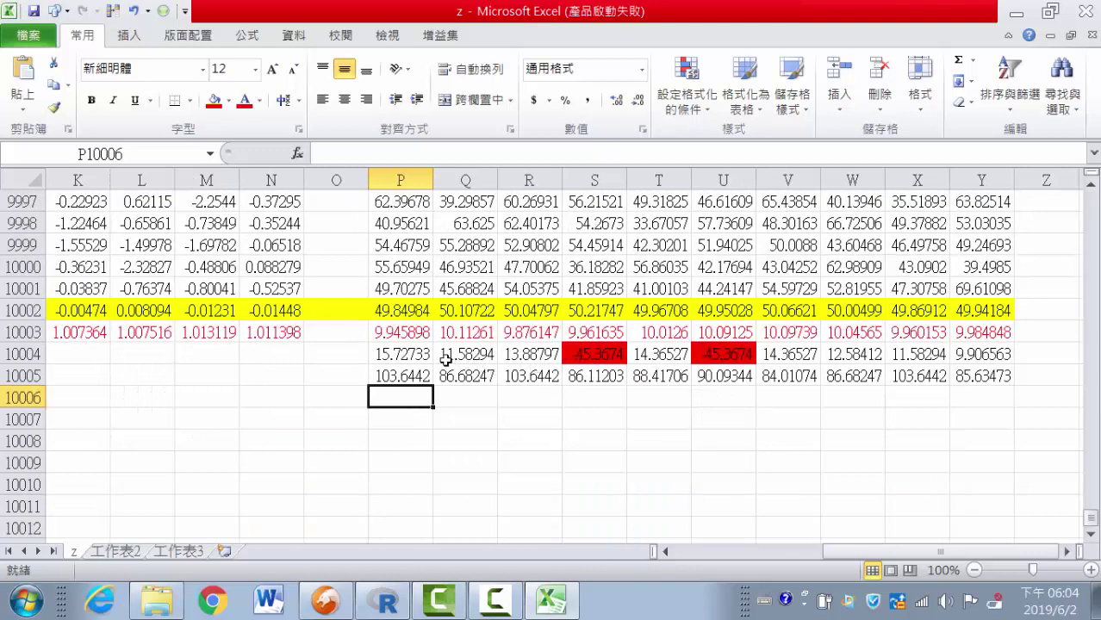
left_click(983, 357)
left_click(912, 357)
left_click(857, 356)
left_click(810, 352)
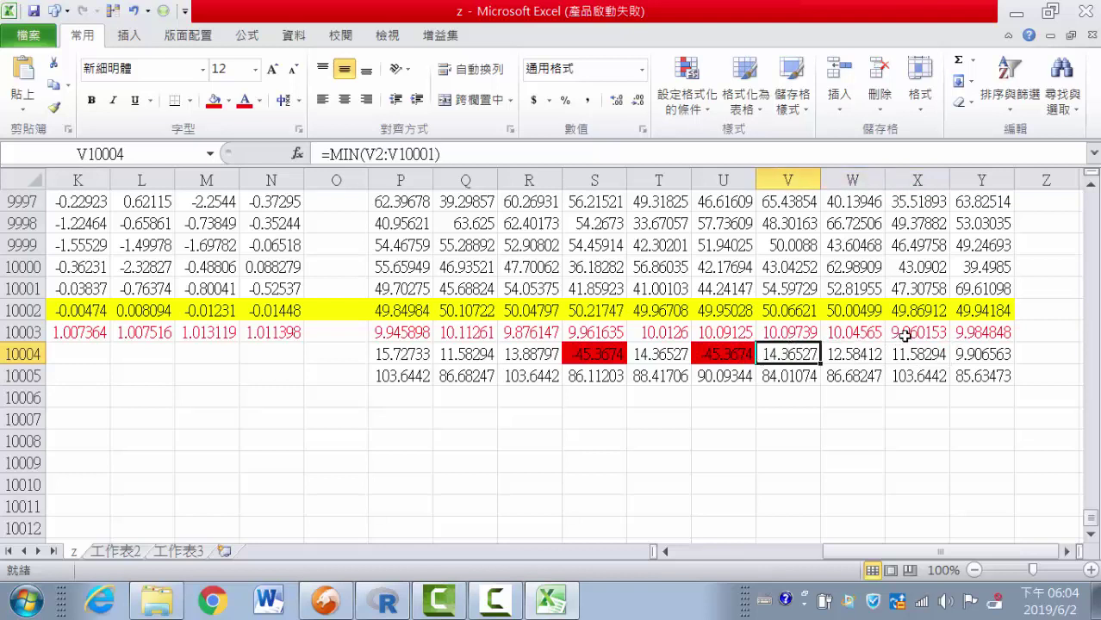
left_click(861, 333)
left_click(724, 332)
left_click(659, 331)
left_click(591, 331)
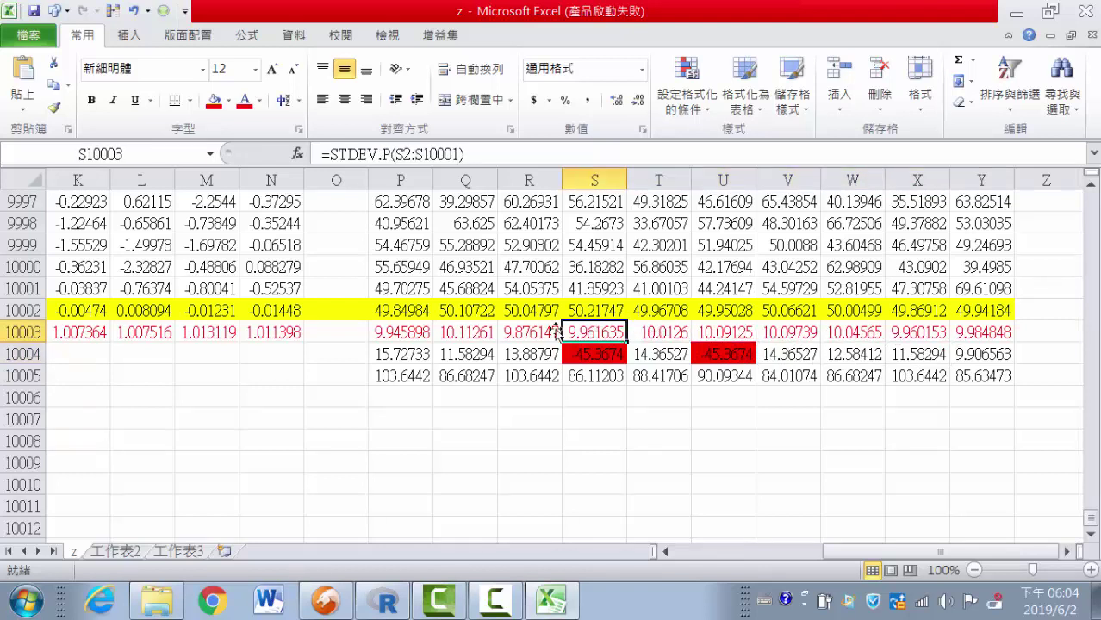
left_click(515, 331)
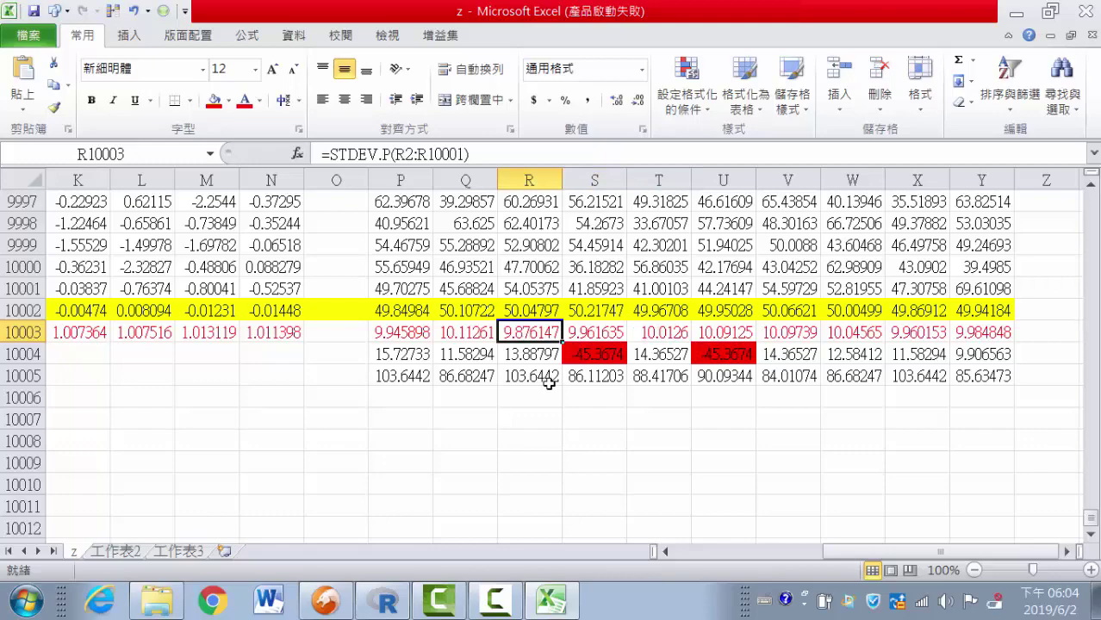
scroll(549, 382, "up", 3)
left_click_drag(852, 552, 700, 552)
scroll(531, 355, "up", 4)
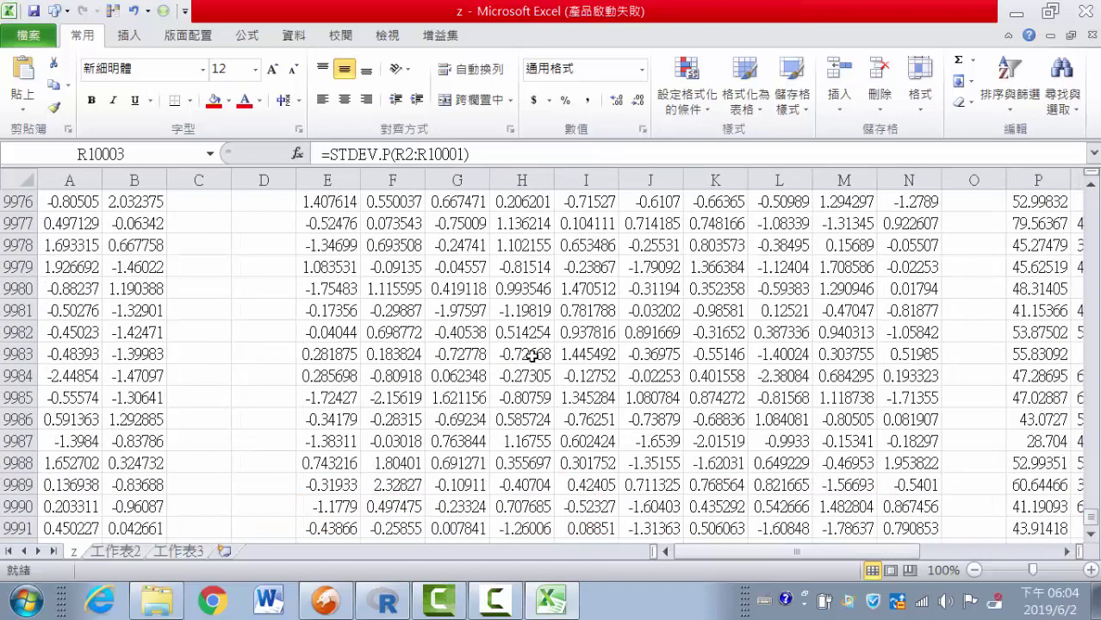
scroll(532, 356, "up", 8)
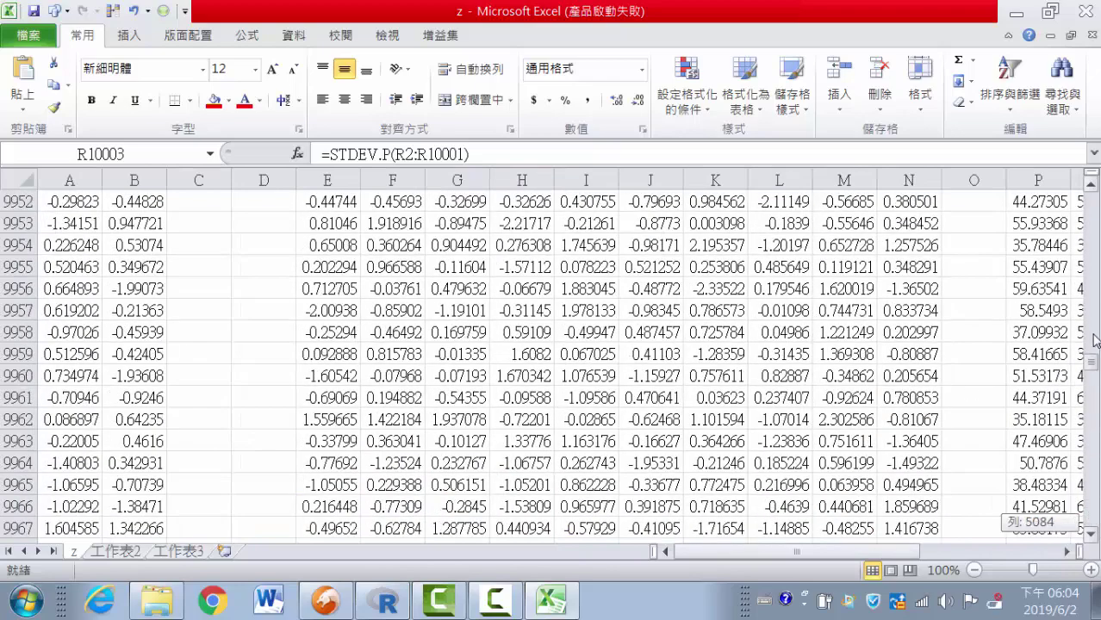
left_click_drag(1090, 517, 1091, 186)
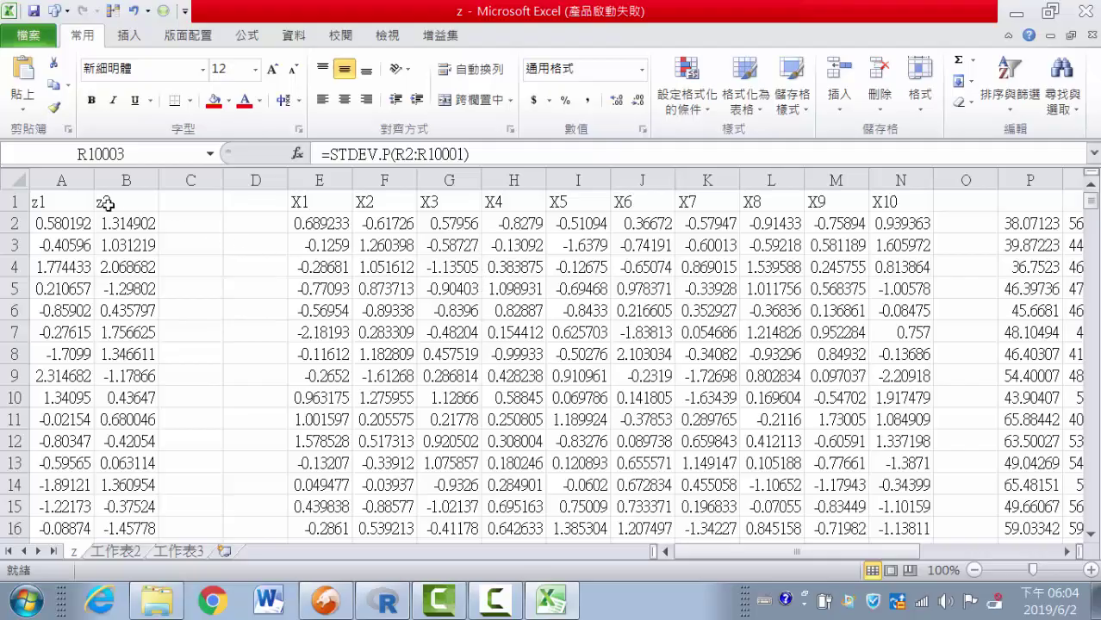
left_click_drag(62, 179, 108, 179)
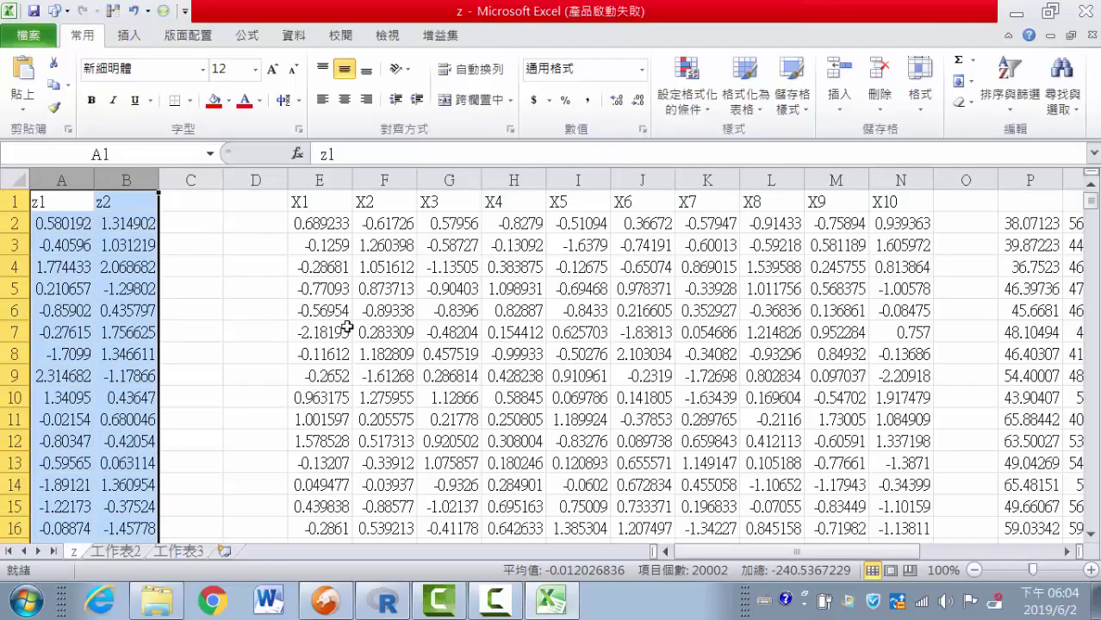
scroll(349, 327, "down", 2)
scroll(368, 334, "down", 9)
scroll(368, 334, "down", 10)
scroll(368, 334, "down", 10)
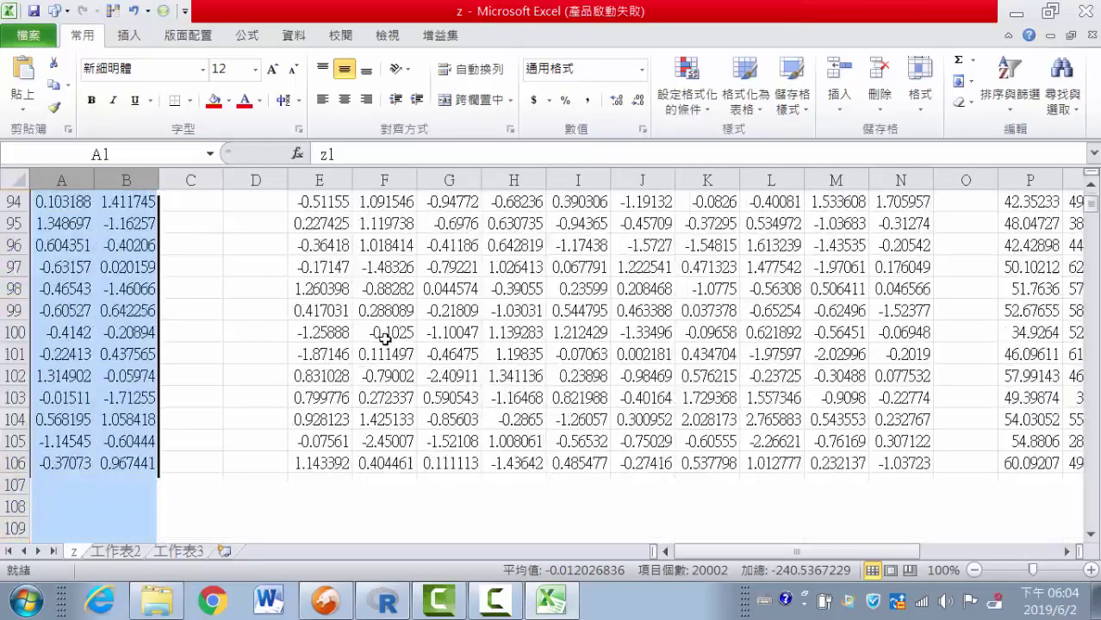
scroll(368, 334, "down", 12)
scroll(368, 334, "down", 1)
Fill the -9.53674 minimums G10004, H10004 and M10004 red, one at a time
mouse_move(1089, 203)
left_mouse_down()
mouse_move(1090, 488)
mouse_move(1066, 530)
mouse_move(880, 498)
left_mouse_up()
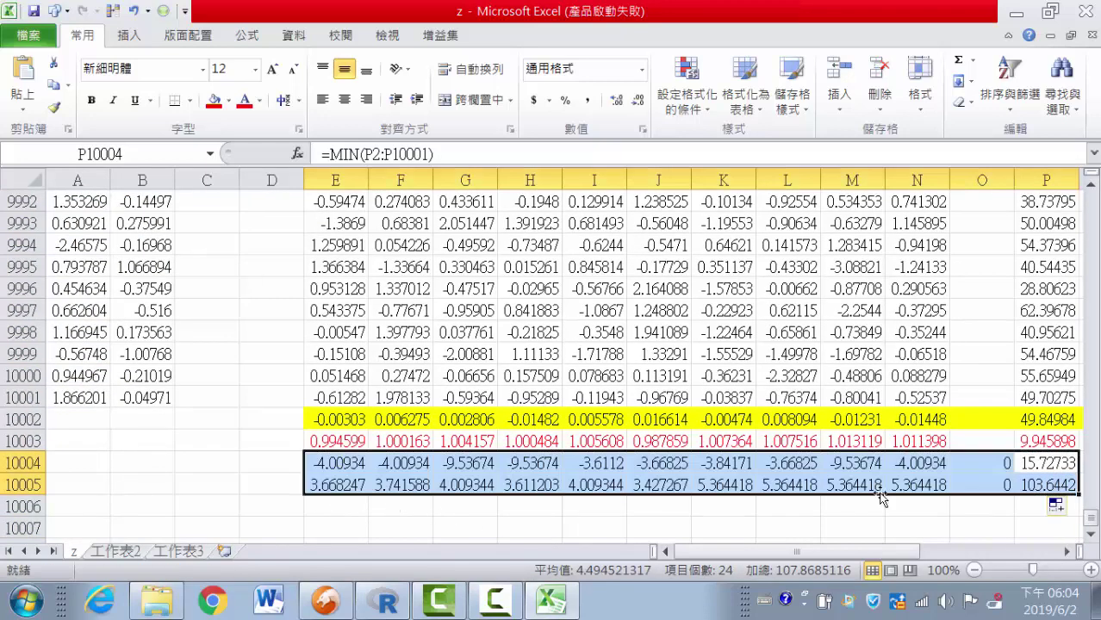
left_click_drag(990, 465, 991, 485)
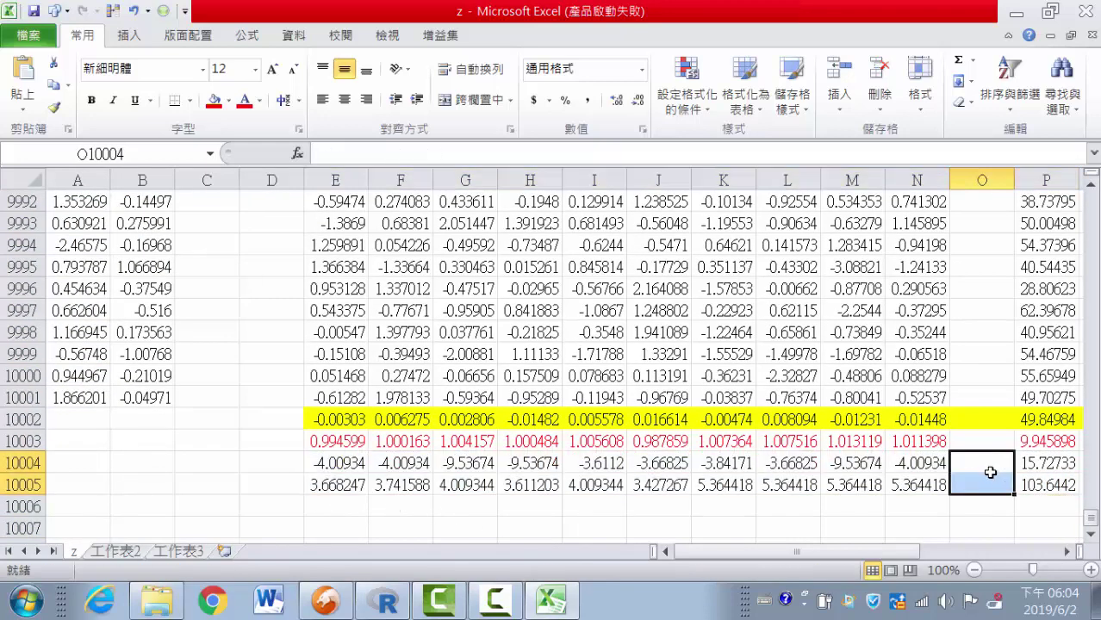
left_click(461, 465)
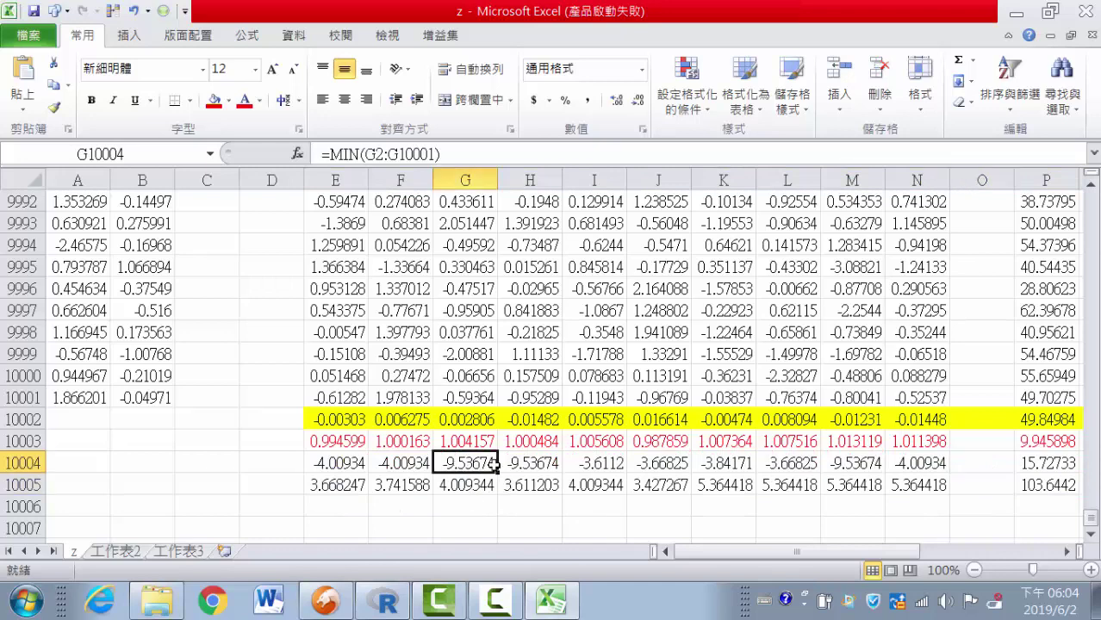
left_click(214, 100)
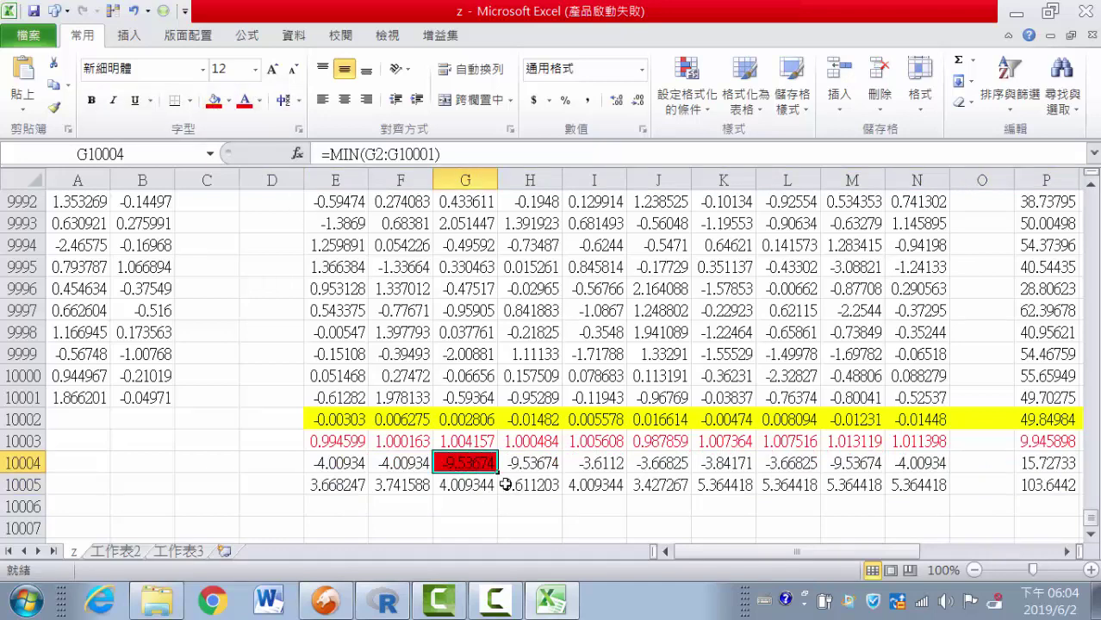
left_click(530, 462)
left_click(214, 99)
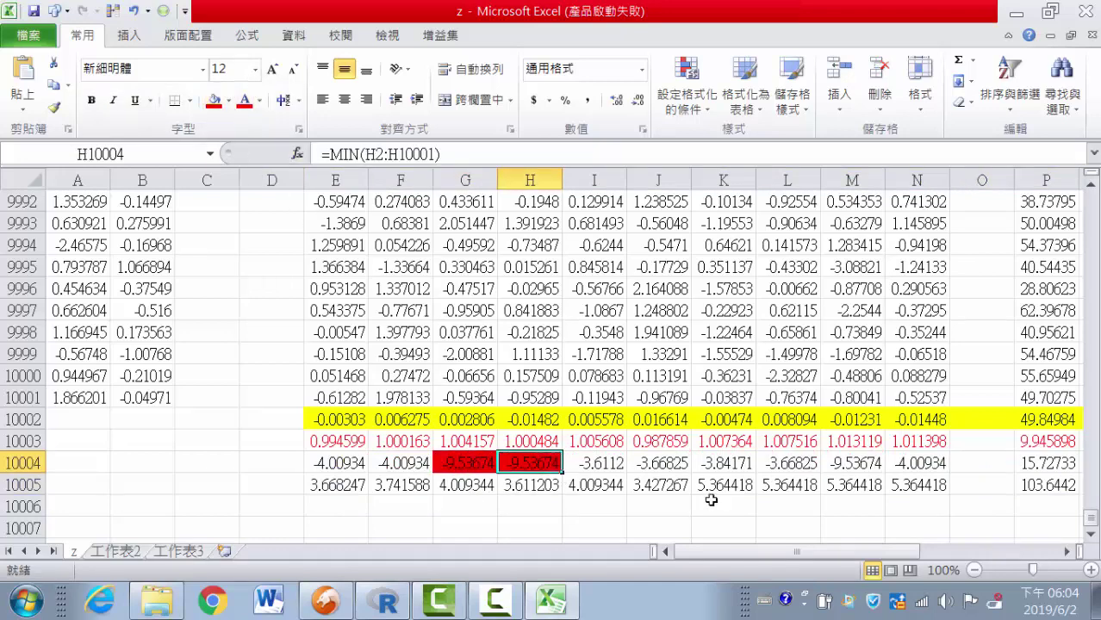
left_click(851, 465)
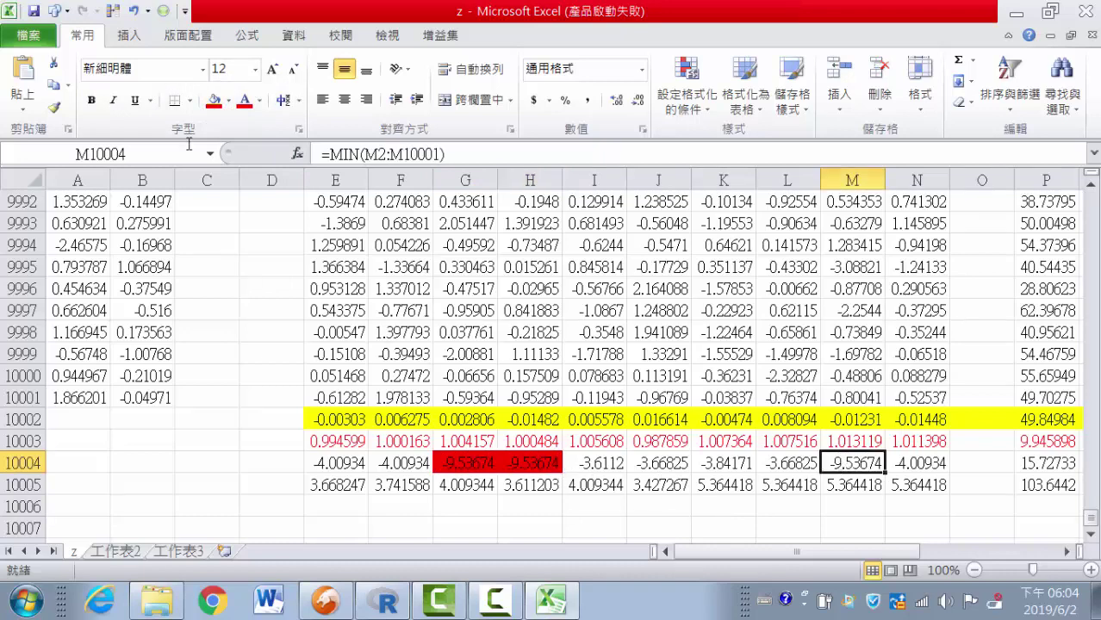
left_click(214, 100)
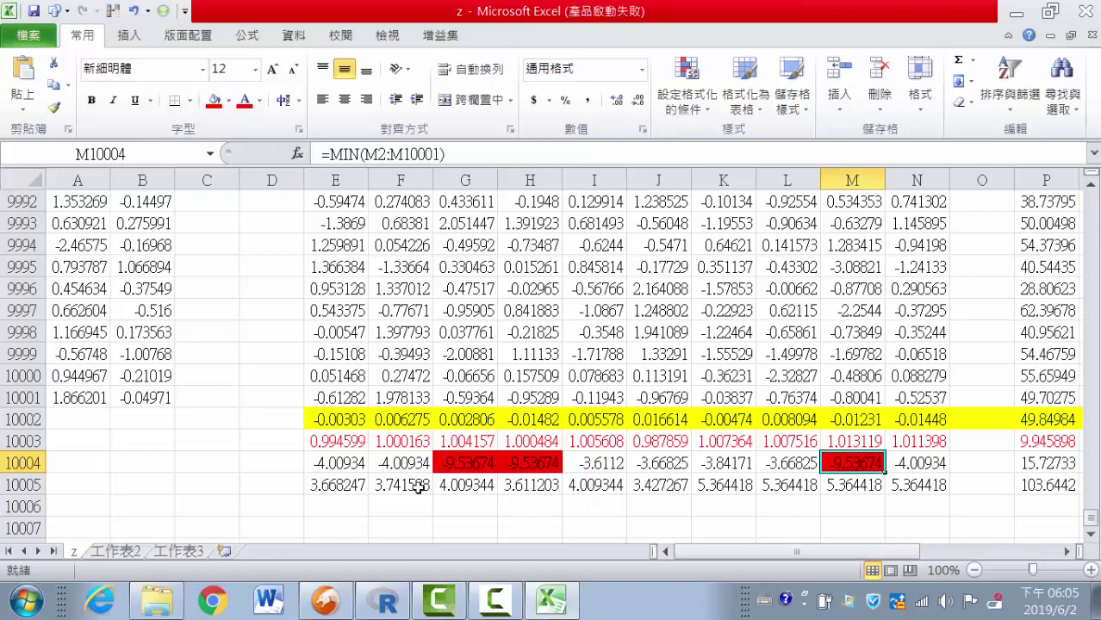
Select the three equal 5.364418 maxima, K10005 to M10005
left_click(720, 486)
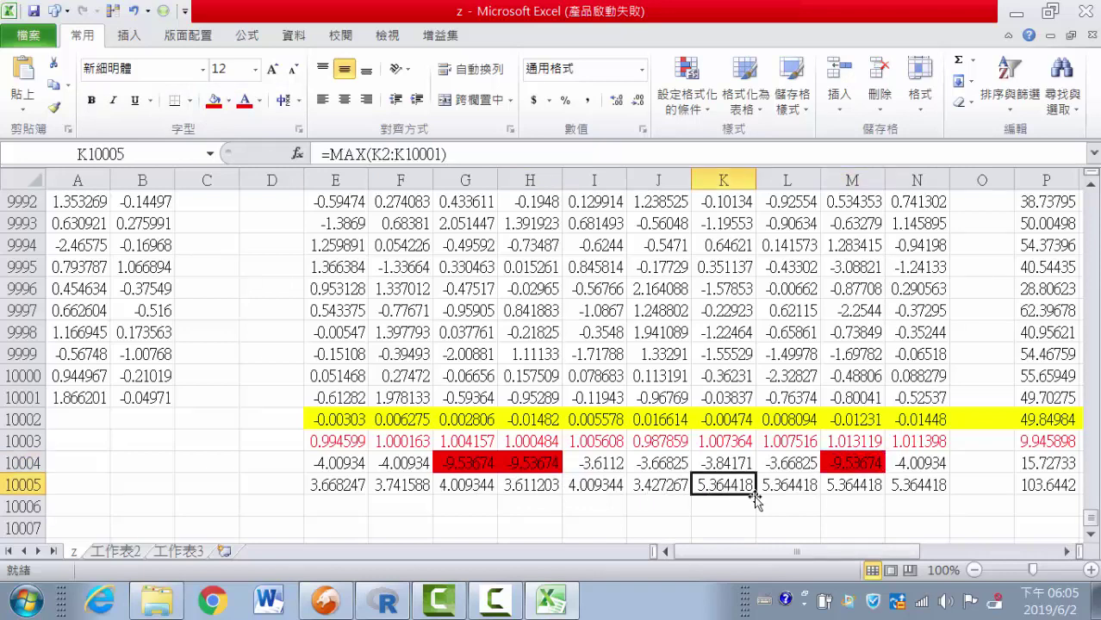
left_click(758, 502)
left_click_drag(722, 485, 848, 487)
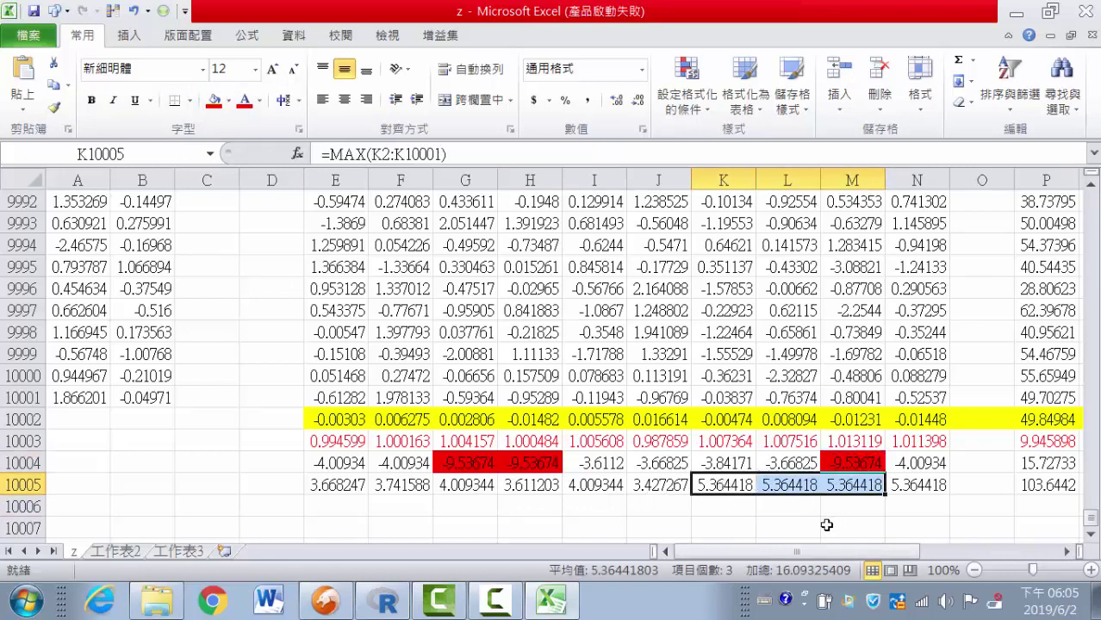
left_click(847, 463)
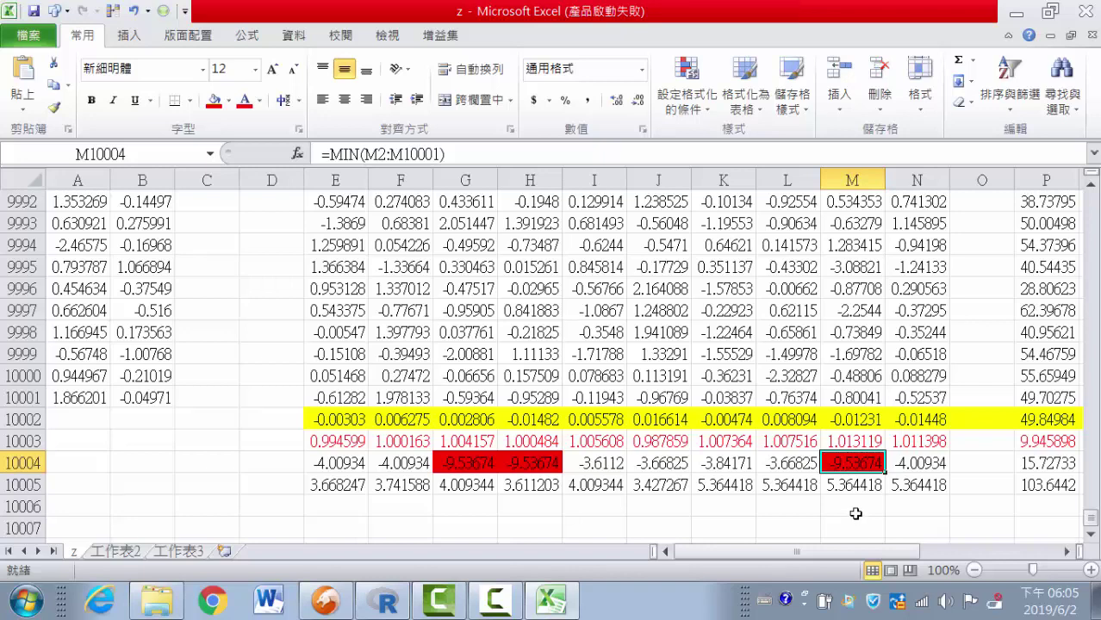
scroll(585, 438, "up", 1)
scroll(584, 437, "up", 3)
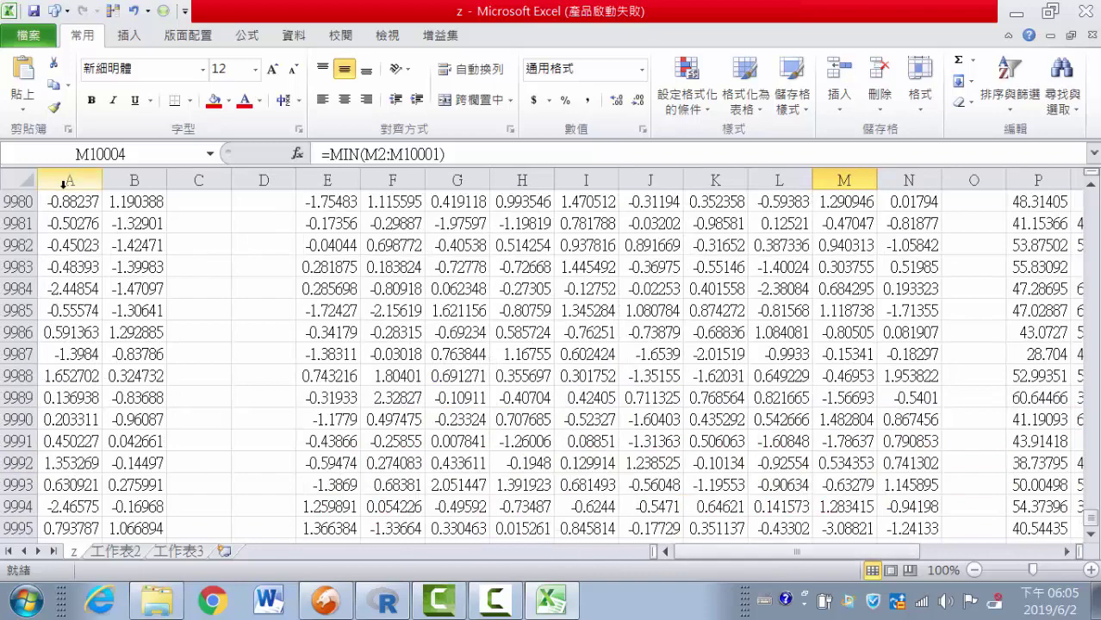
Clear the #DIV/0! and zero summary results from columns C and D
scroll(151, 366, "down", 4)
left_click(335, 425)
mouse_move(335, 425)
left_mouse_down()
mouse_move(369, 450)
mouse_move(56, 456)
left_mouse_up()
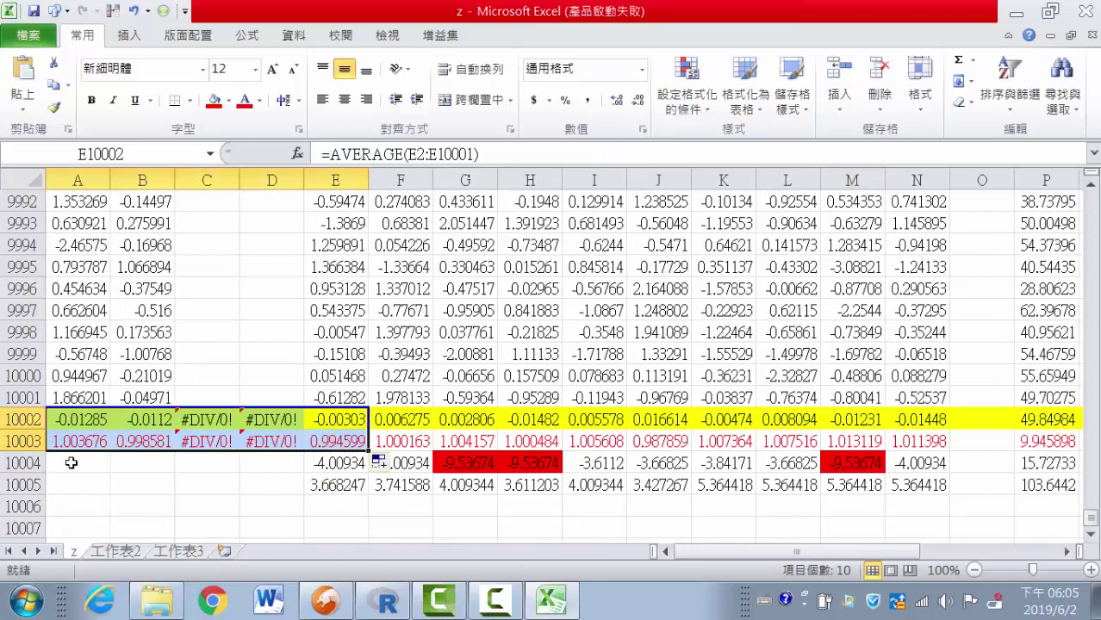
left_click_drag(199, 427, 280, 441)
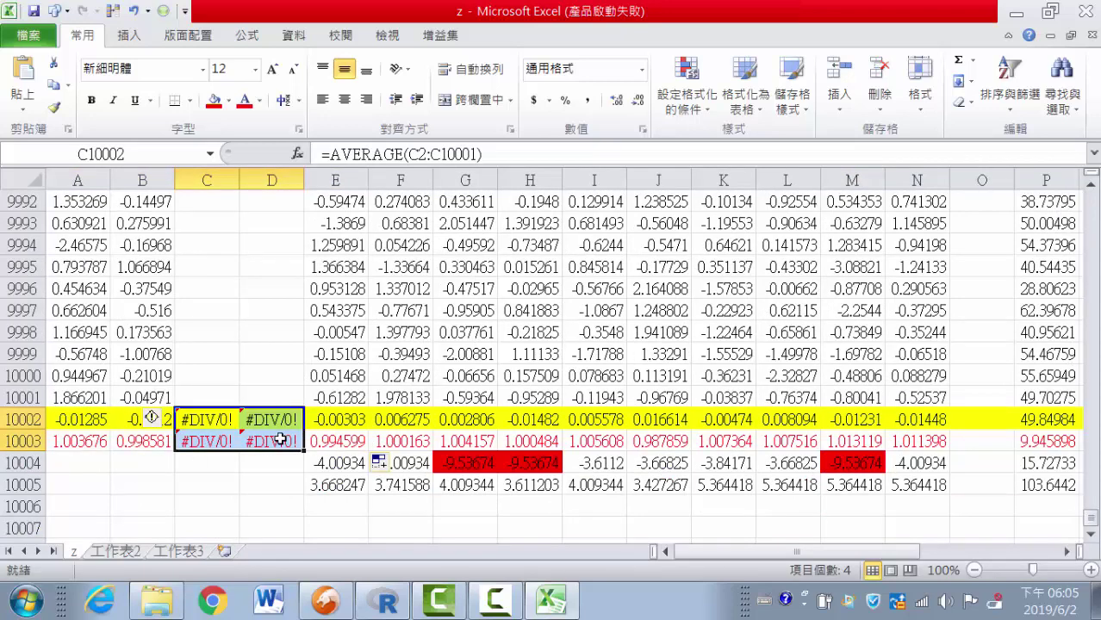
key("Delete")
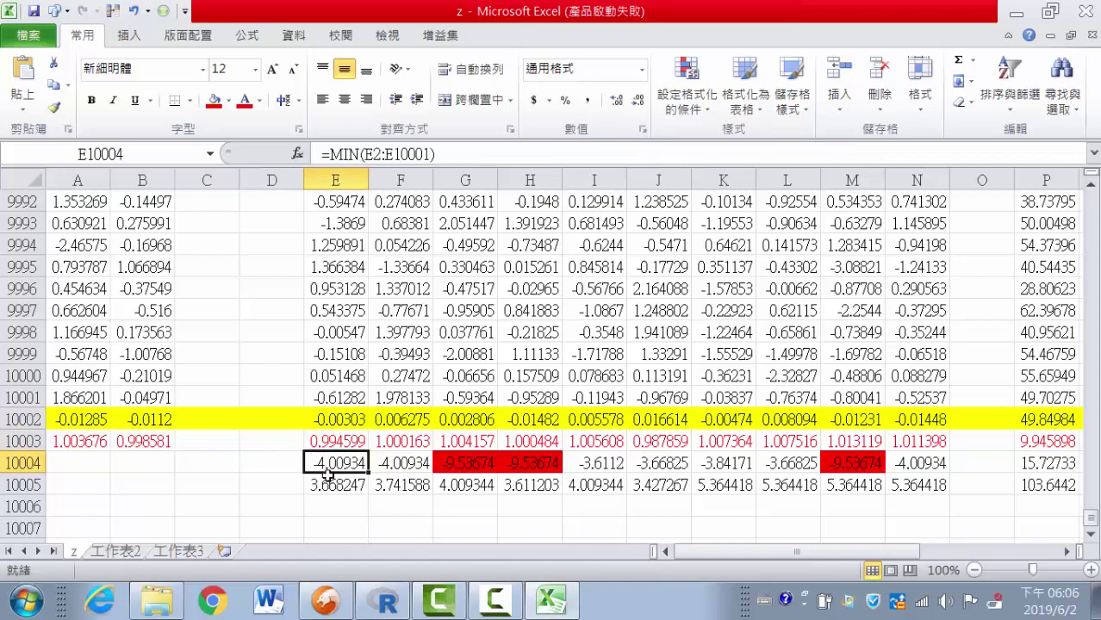
mouse_move(312, 464)
left_mouse_down()
mouse_move(363, 499)
mouse_move(63, 491)
left_mouse_up()
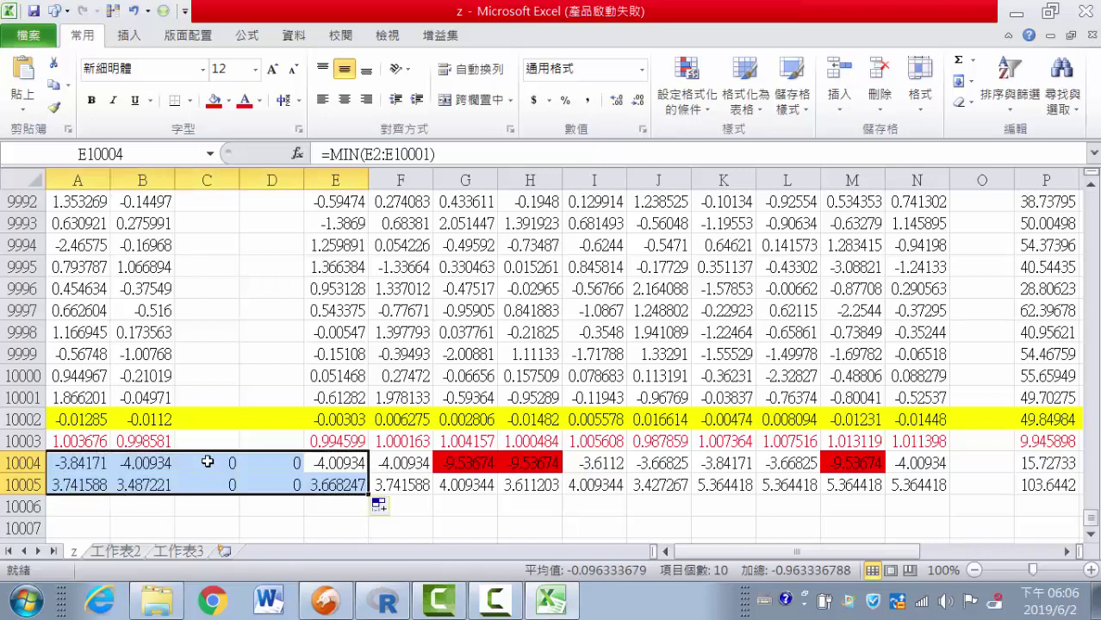
left_click_drag(209, 460, 290, 485)
key("Delete")
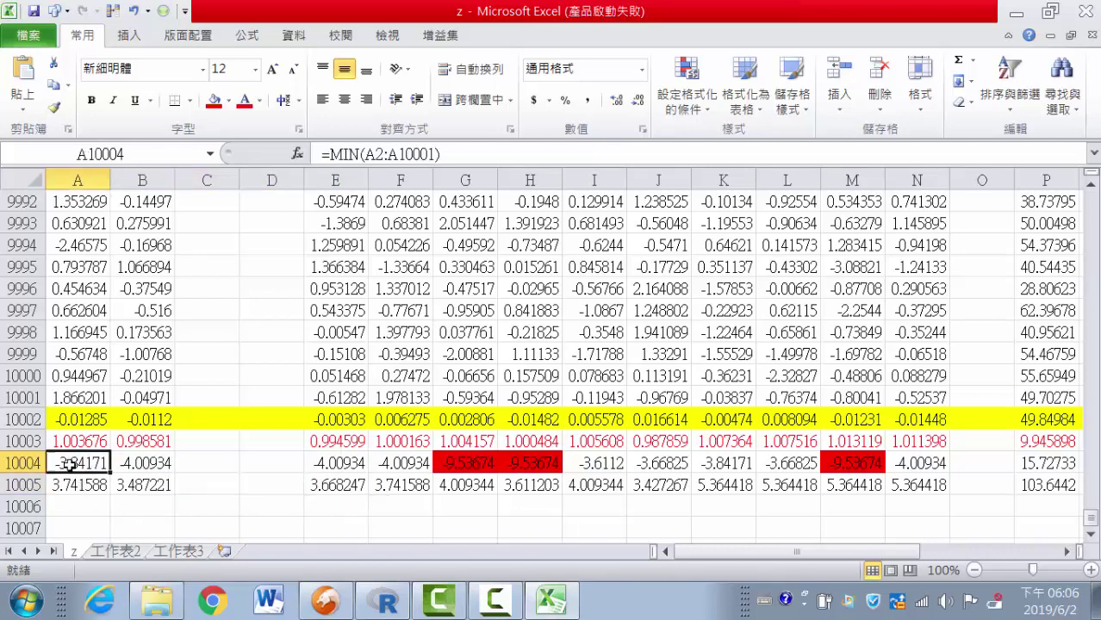
left_click_drag(74, 465, 249, 486)
left_click(249, 485)
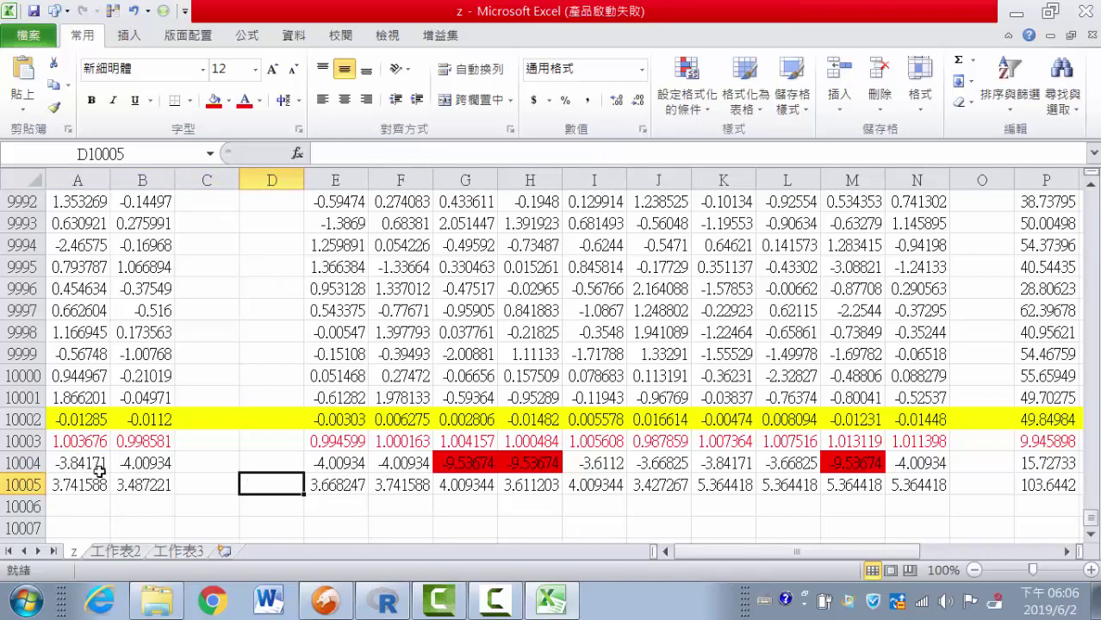
Inspect the minimum formulas in columns G, H and M
left_click(454, 465)
left_click(532, 466)
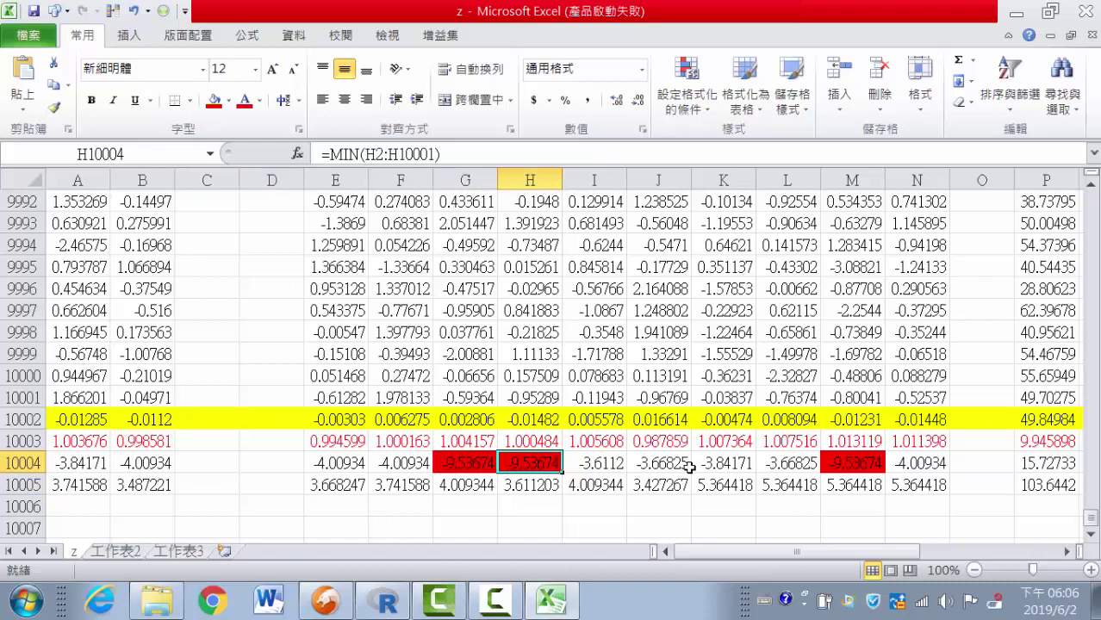
left_click(844, 466)
left_click(531, 465)
left_click(488, 465)
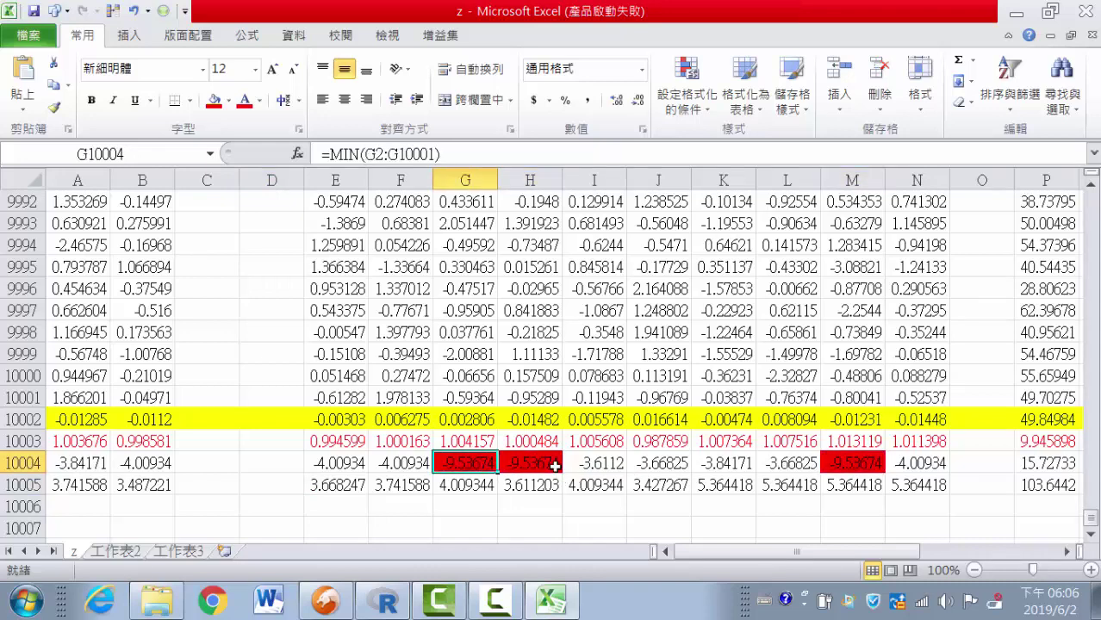
left_click(549, 468)
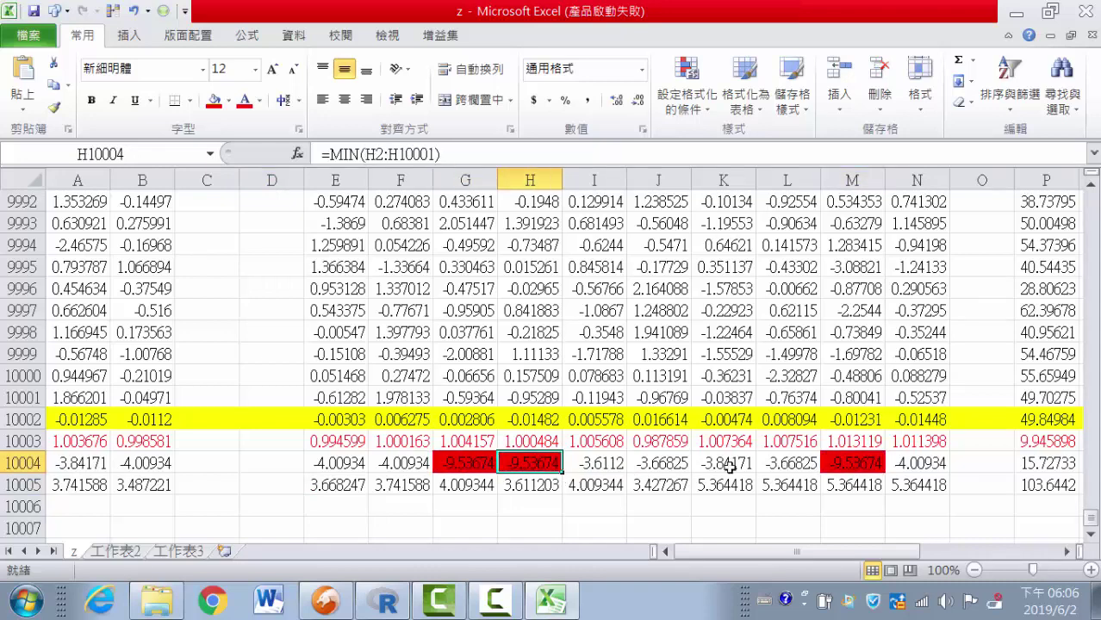
left_click(838, 463)
left_click(517, 466)
left_click(463, 466)
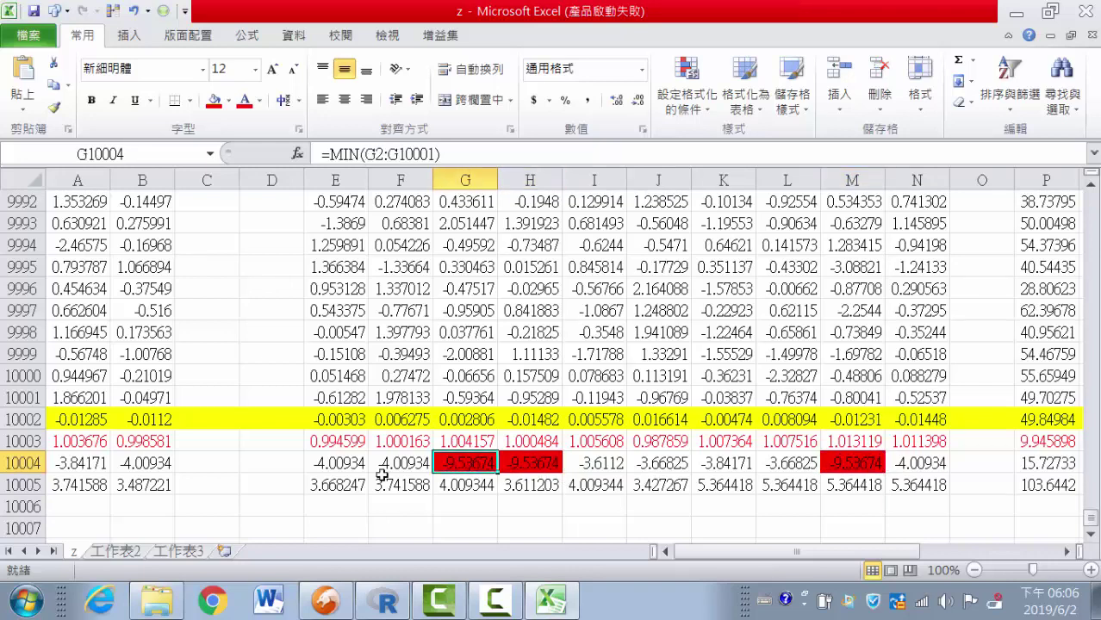
Delete the summary rows 10002–10005 under z1 and z2, then return to the sheet's top
left_click_drag(56, 425, 158, 482)
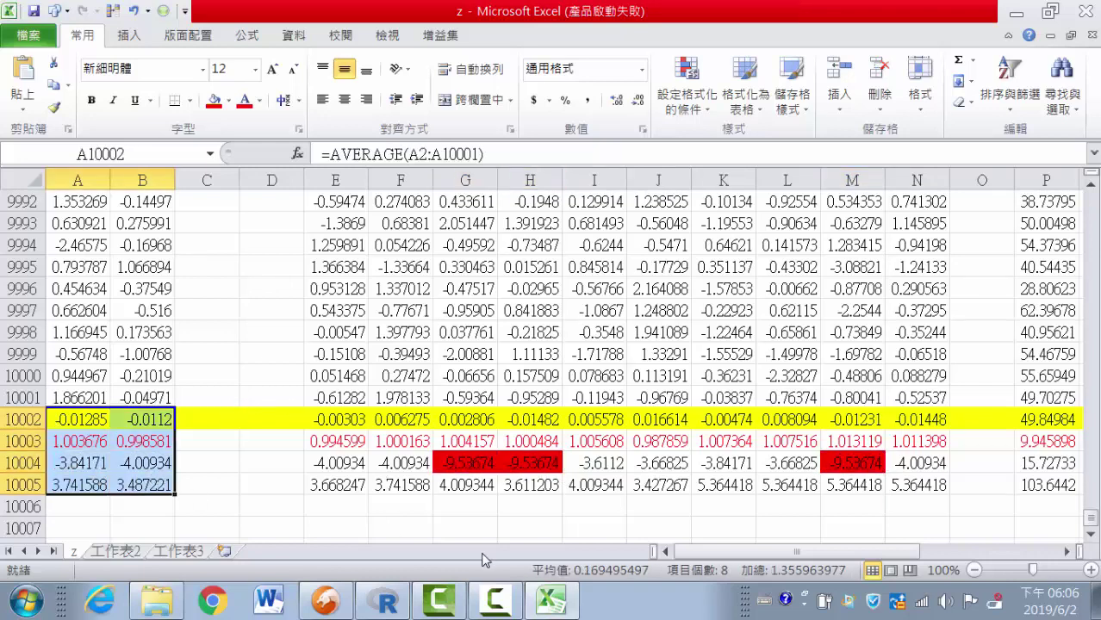
key("Delete")
scroll(207, 422, "up", 4)
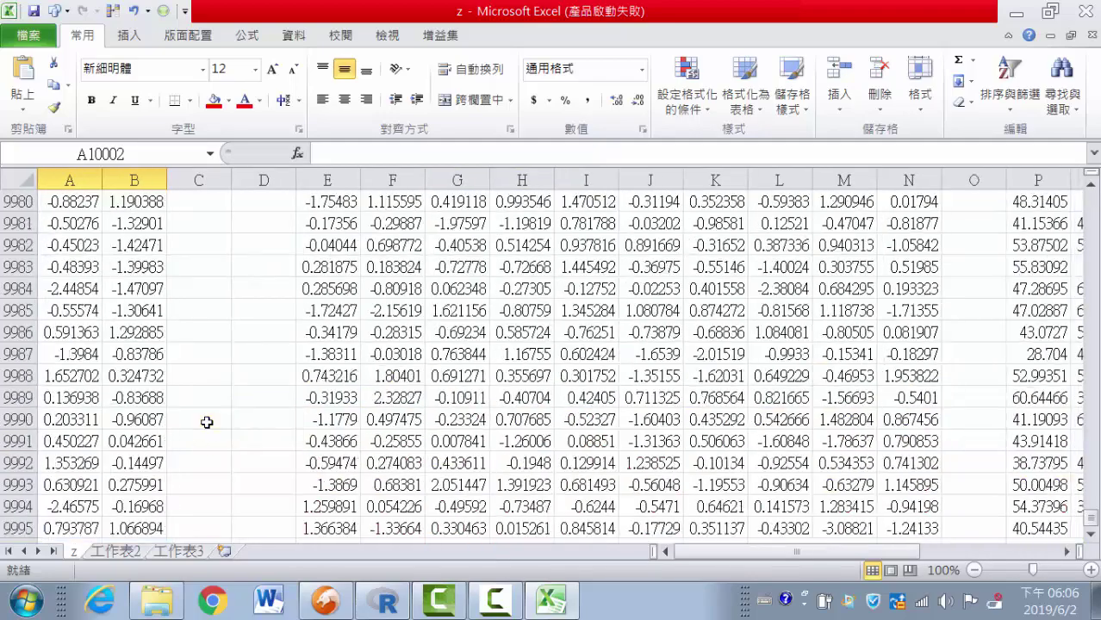
scroll(207, 423, "up", 8)
scroll(215, 423, "up", 5)
scroll(224, 423, "up", 4)
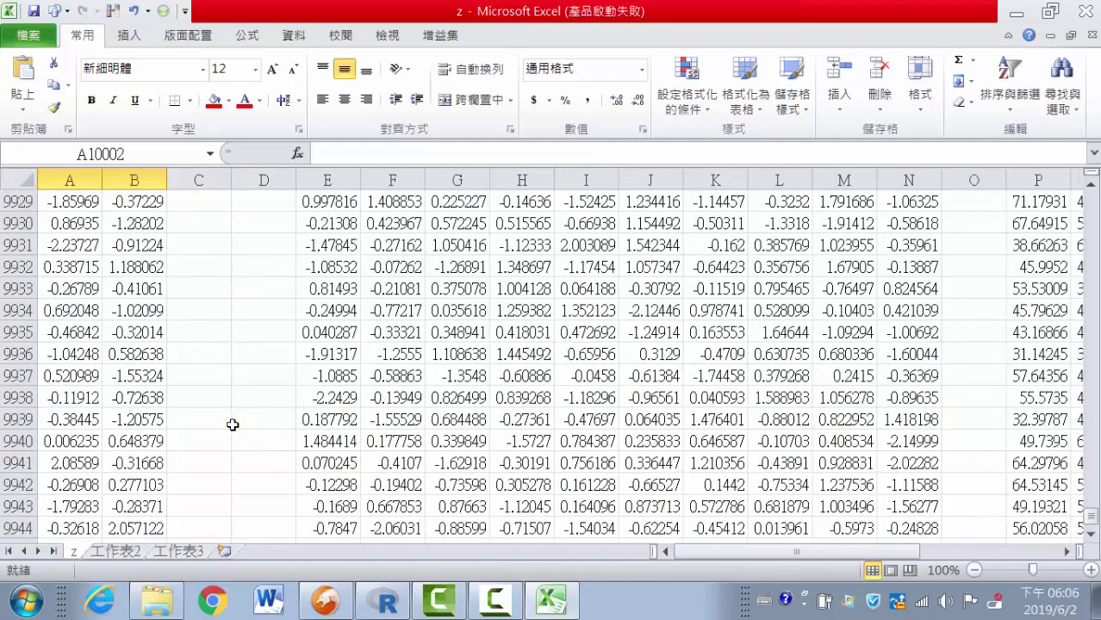
left_click_drag(1091, 517, 1090, 201)
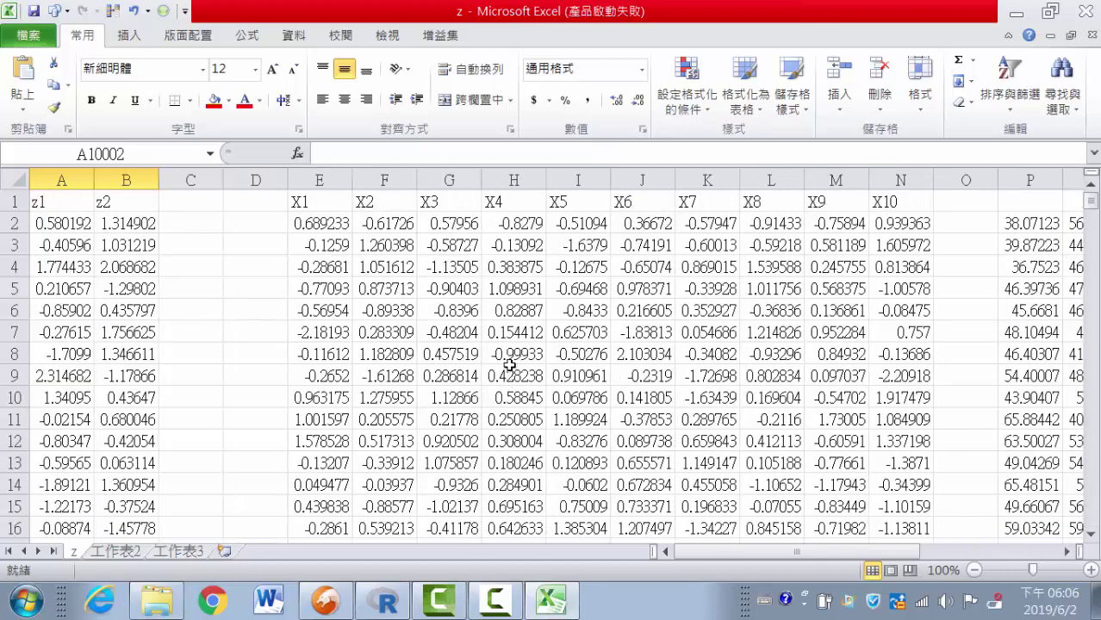
Close the histogram plot and move the z.R editor aside
left_click(383, 601)
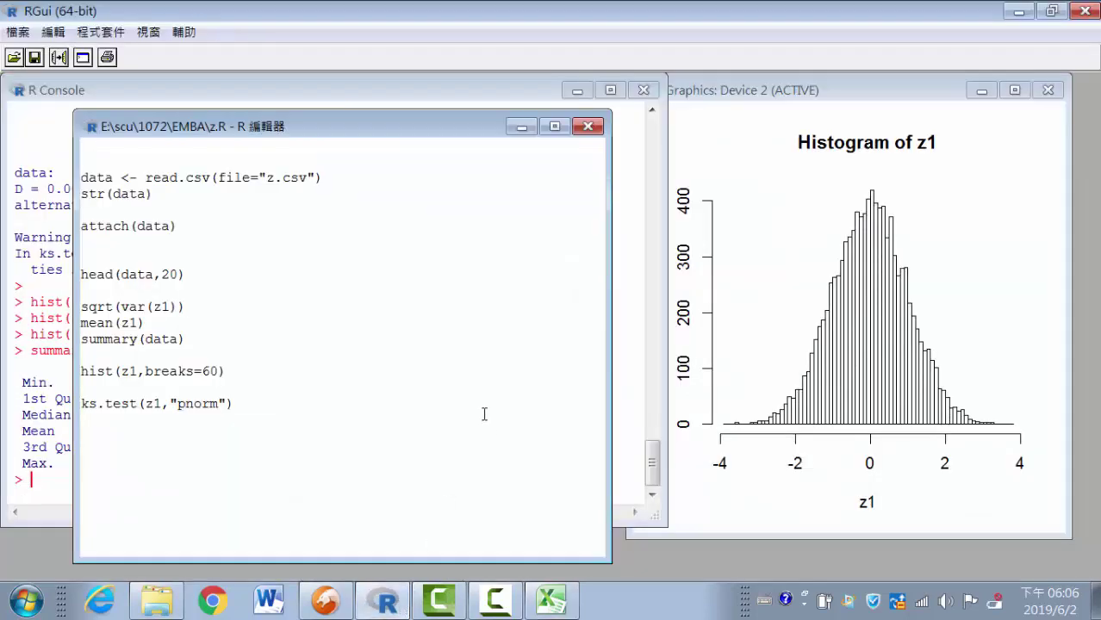
left_click(1048, 90)
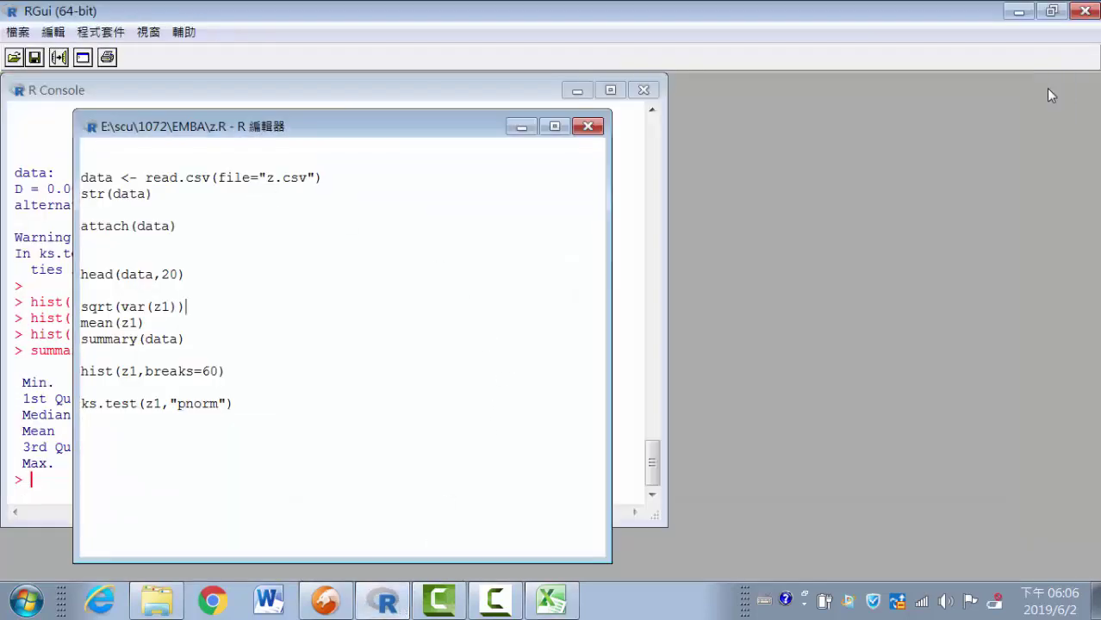
left_click_drag(470, 130, 947, 113)
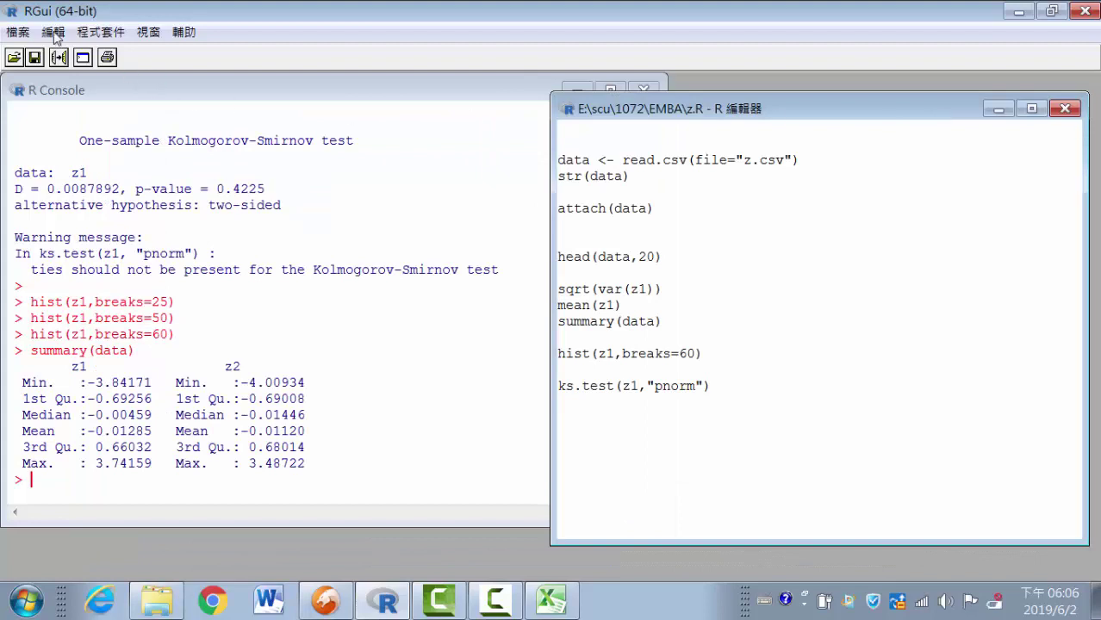
Clear the R console via Edit > Clear console, then return to the Excel z workbook
left_click(17, 32)
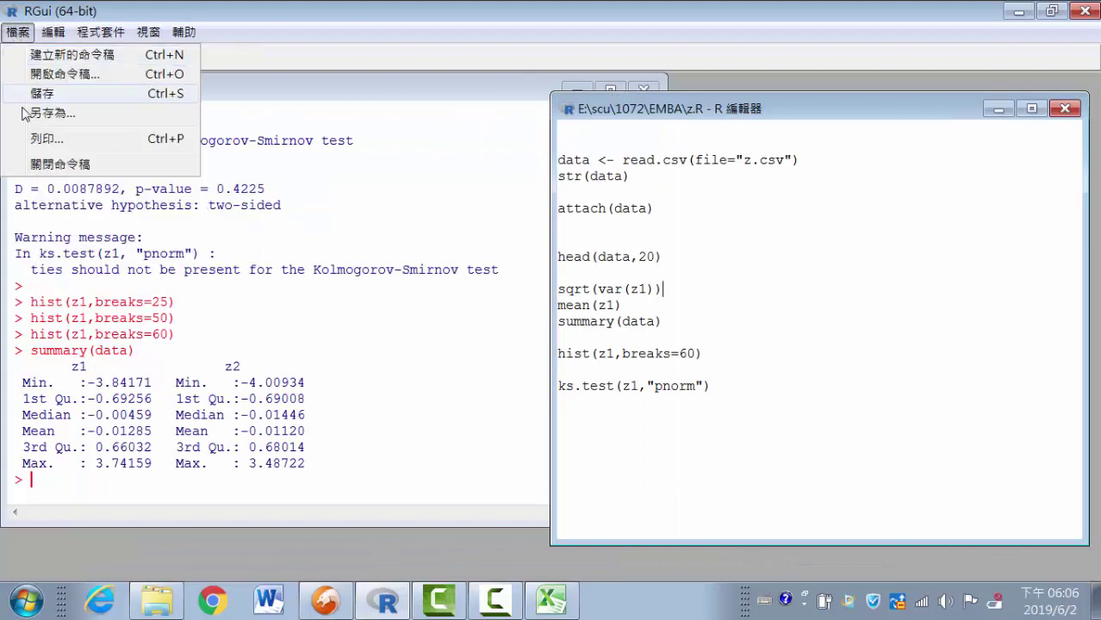
mouse_move(53, 31)
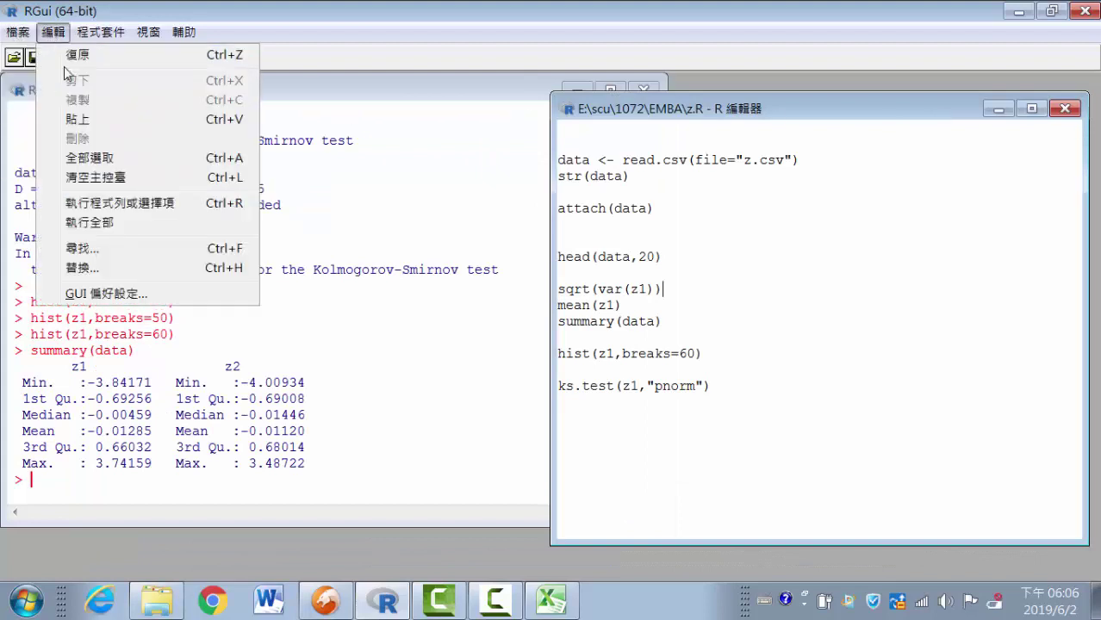
left_click(87, 183)
left_click(169, 226)
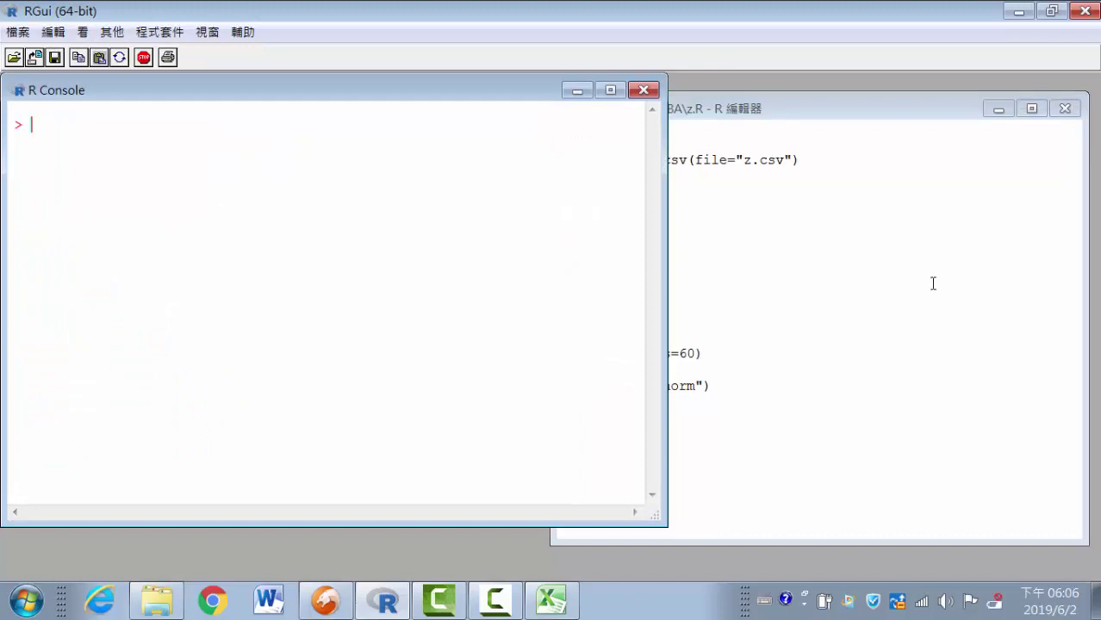
left_click(887, 290)
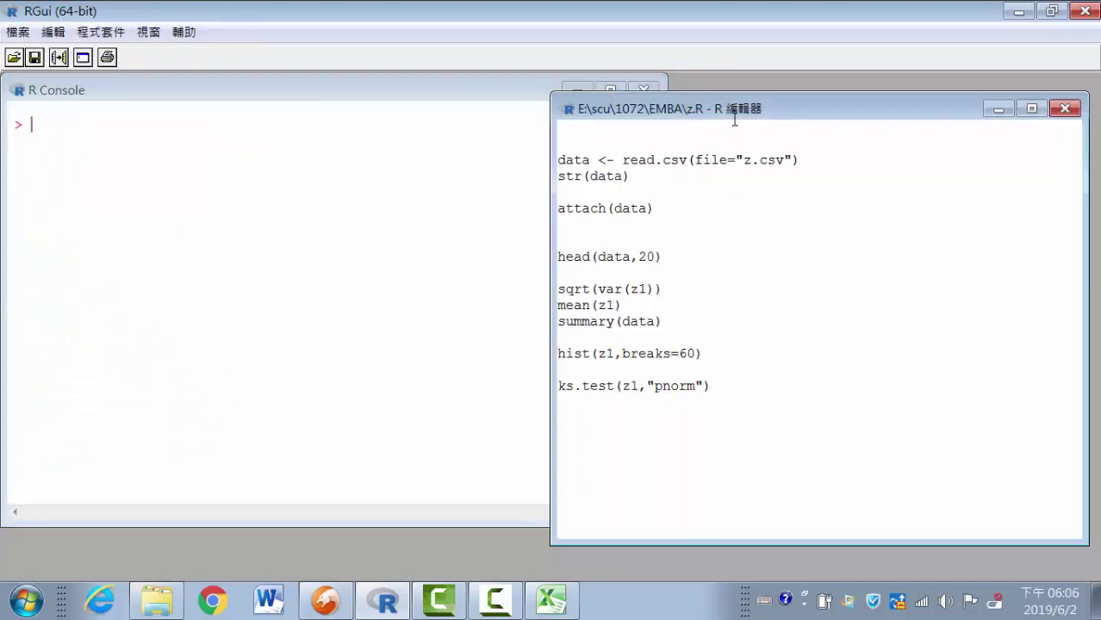
left_click_drag(734, 110, 735, 88)
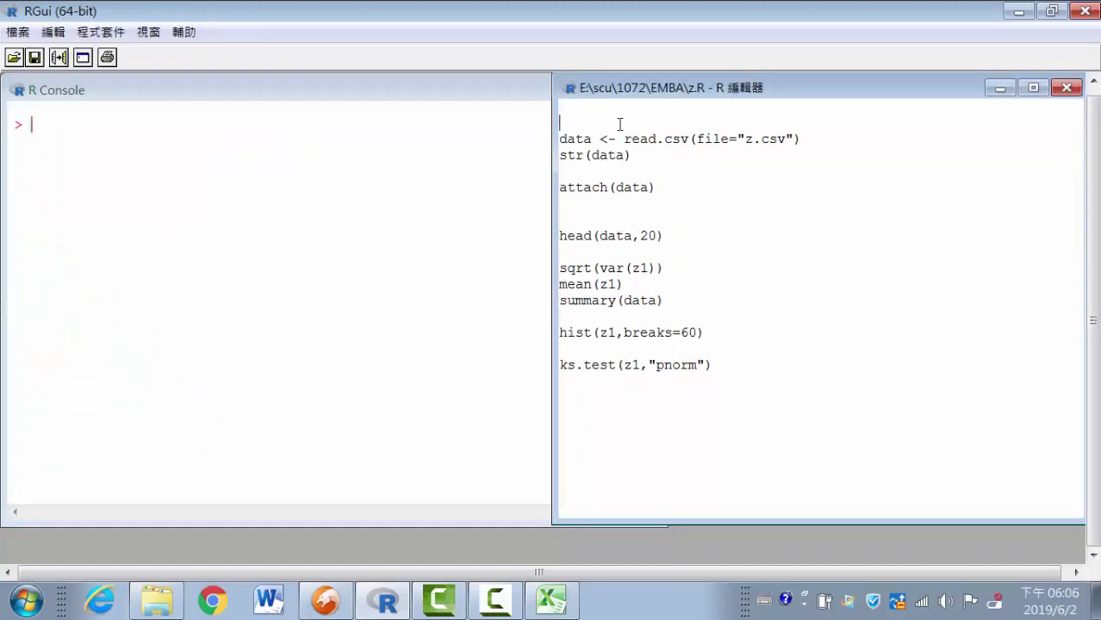
left_click(551, 600)
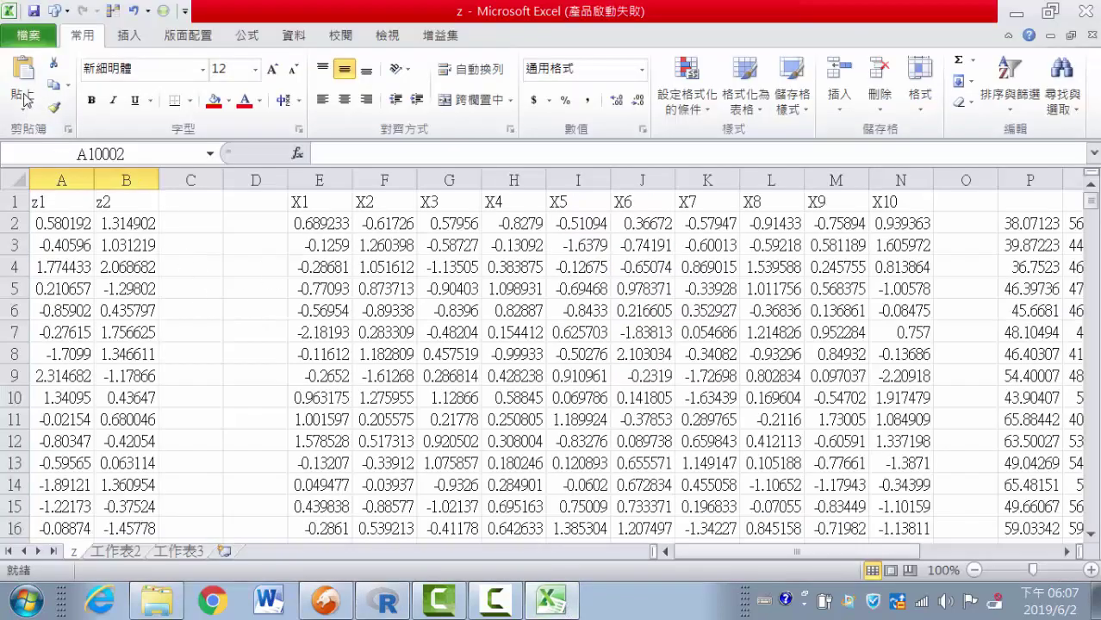
Check Save As with the CSV (comma delimited) type, cancel without saving, and return to RGui
left_click(29, 39)
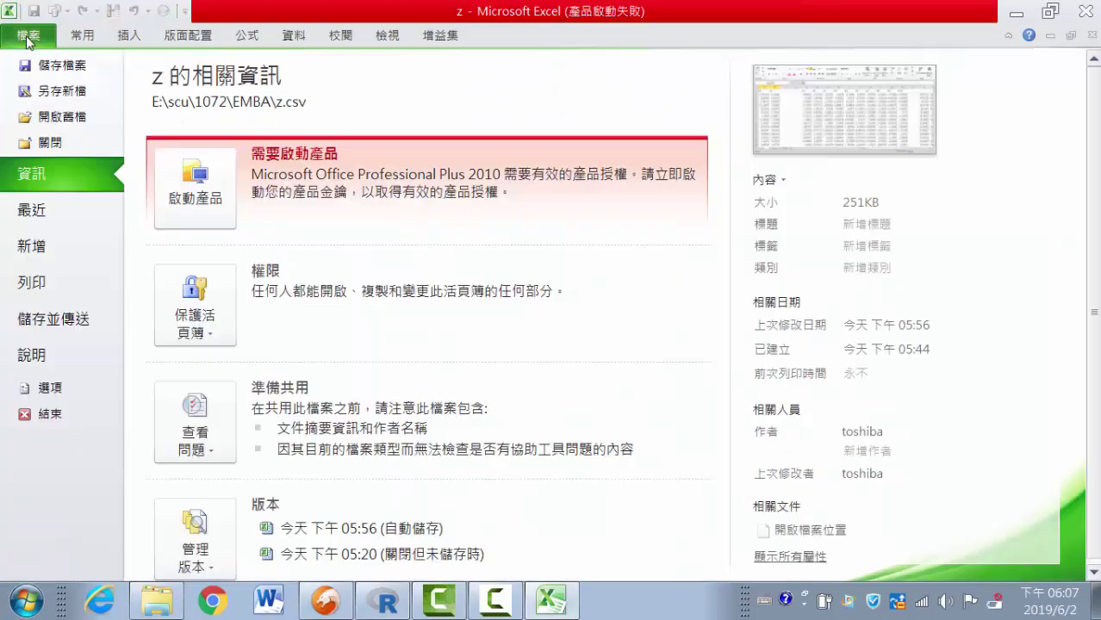
left_click(60, 91)
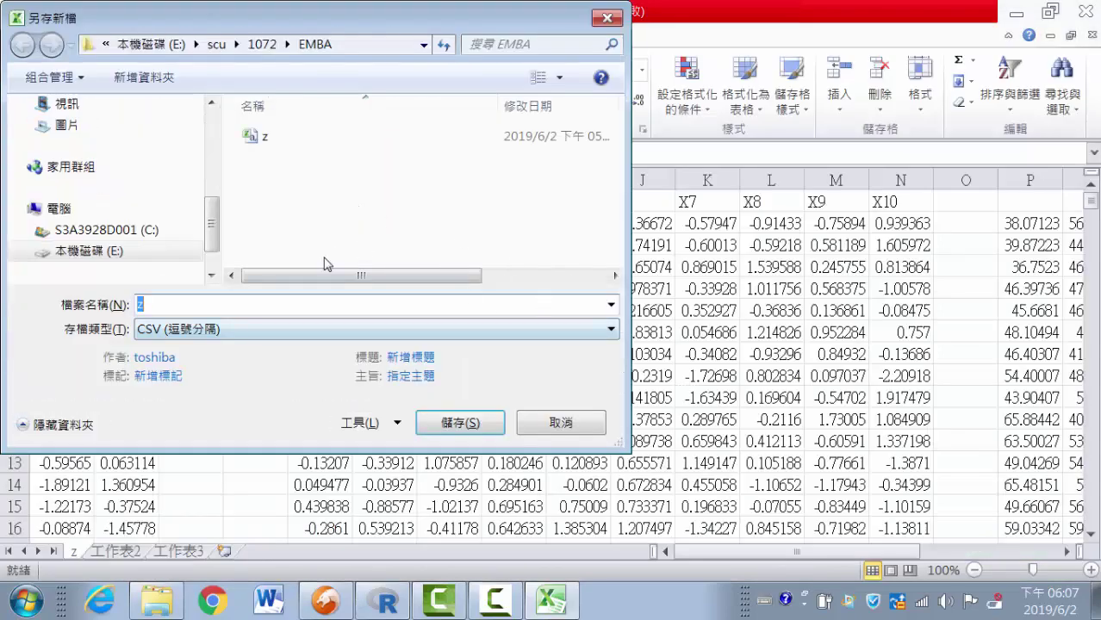
left_click(610, 329)
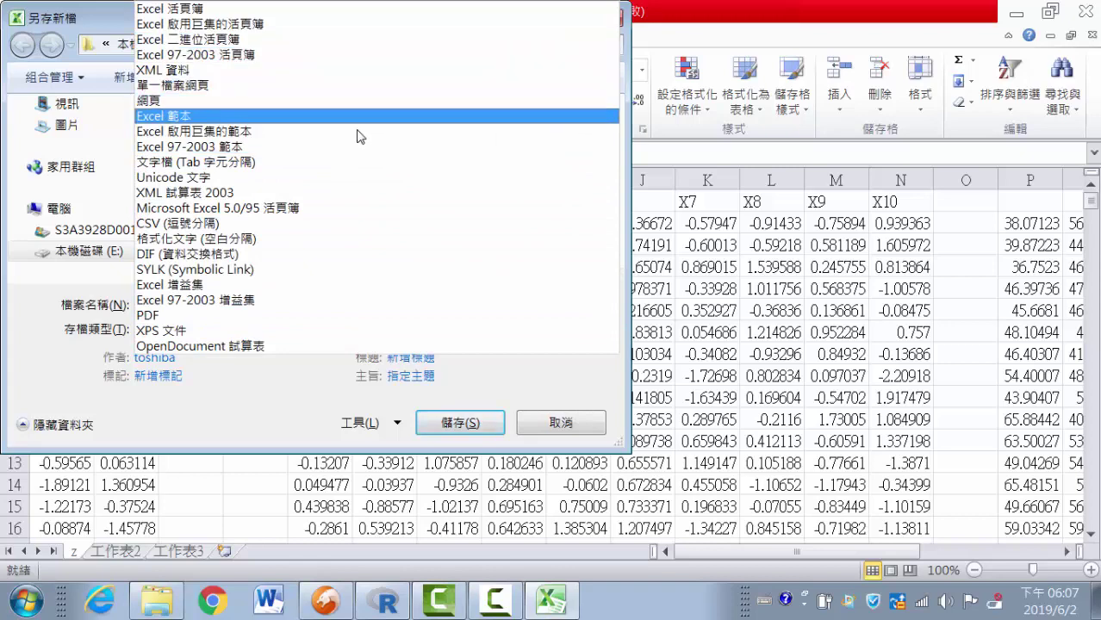
left_click(346, 228)
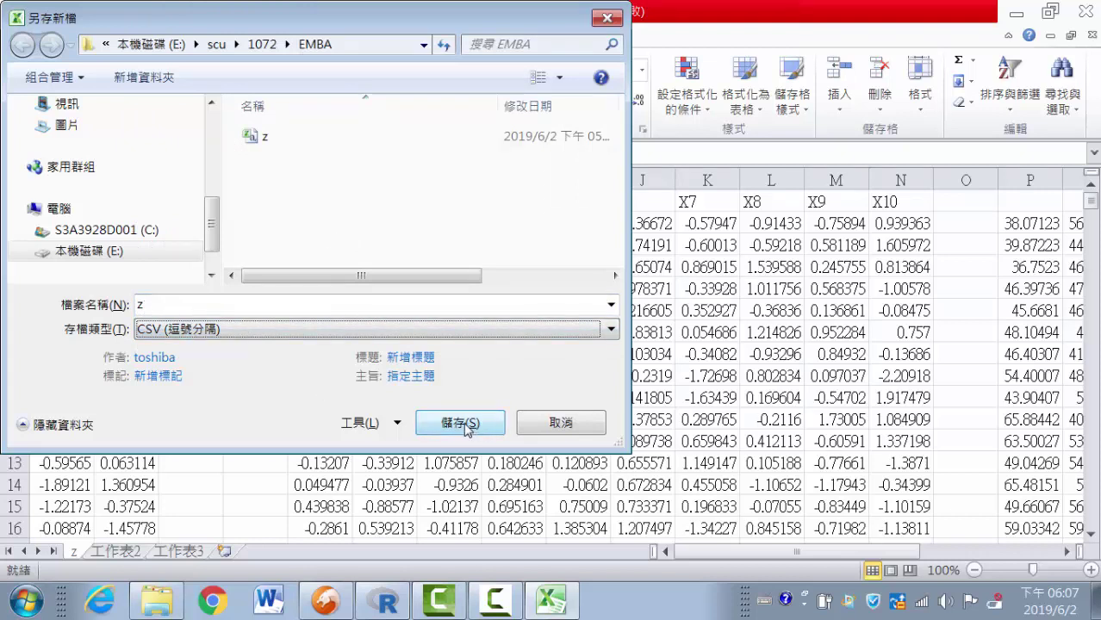
left_click(561, 424)
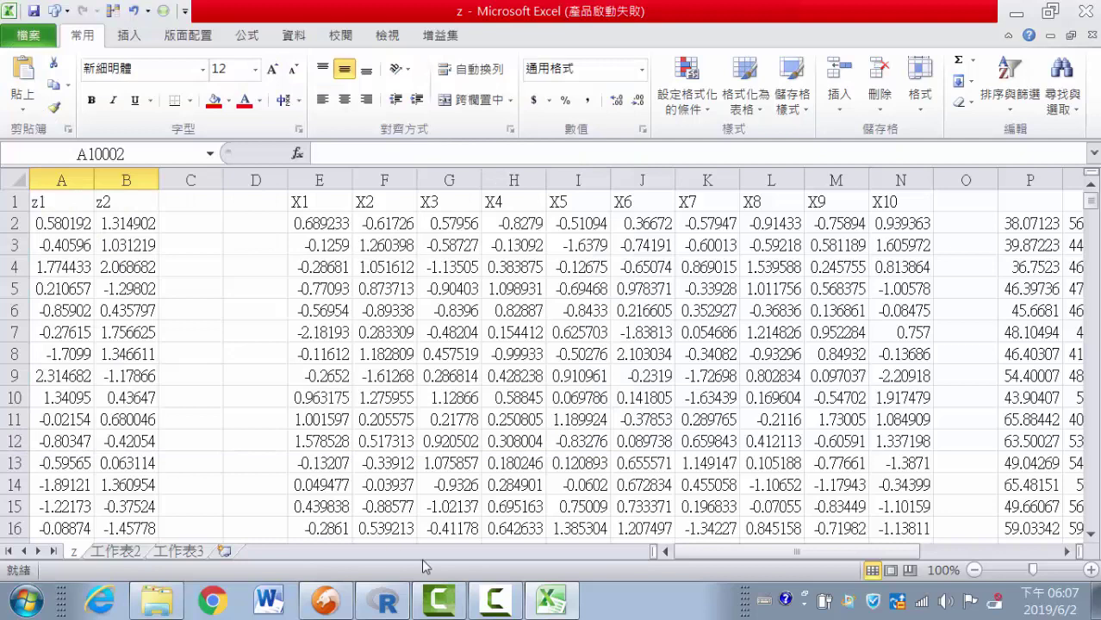
left_click(401, 603)
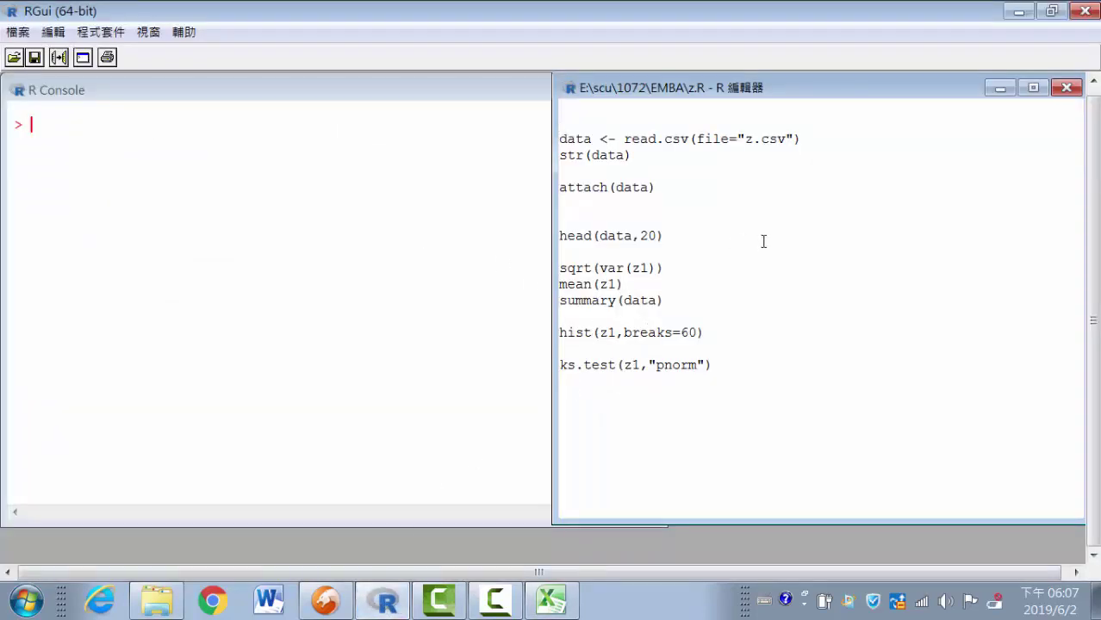
Add blank lines below the read.csv(file="z.csv") line and highlight its parts
left_click(833, 140)
key("Return")
key("Return")
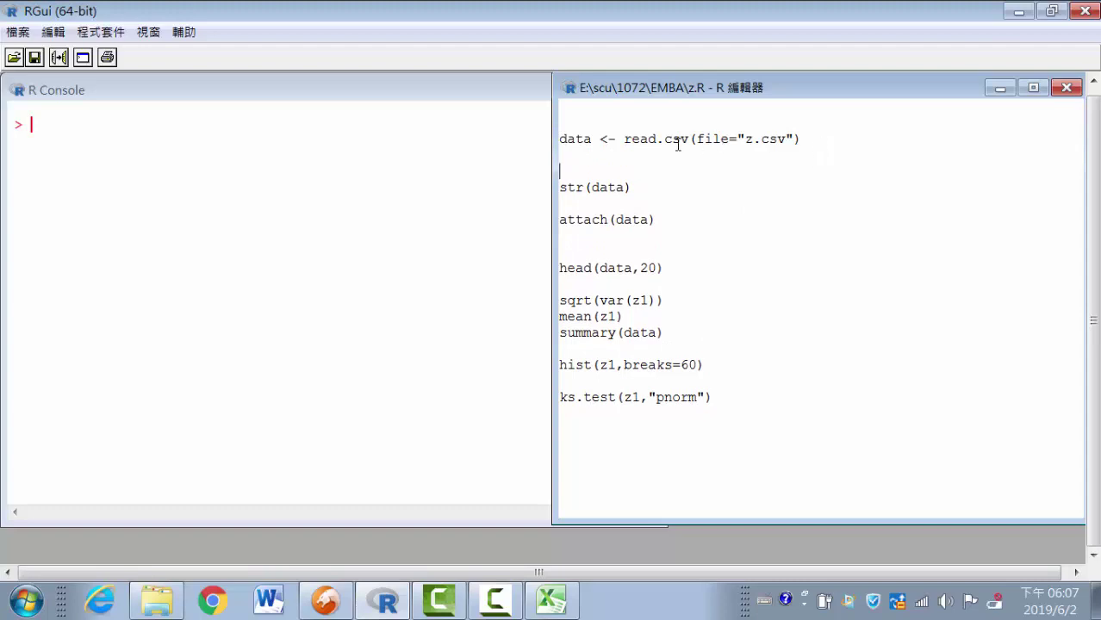
left_click_drag(625, 138, 694, 137)
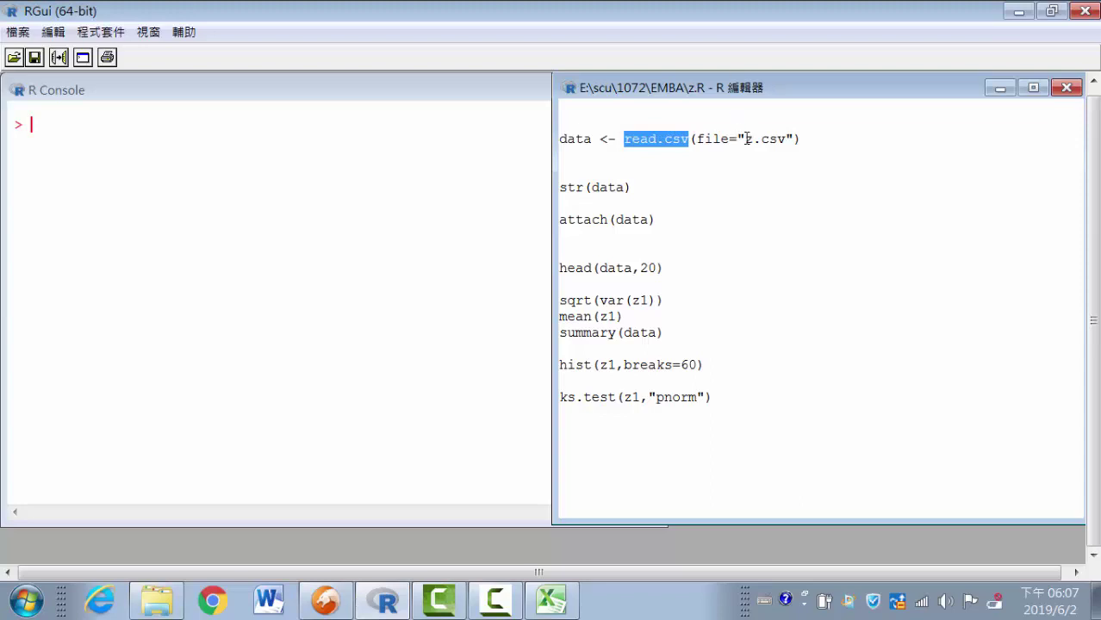
mouse_move(729, 139)
left_mouse_down()
mouse_move(697, 139)
mouse_move(787, 142)
left_mouse_up()
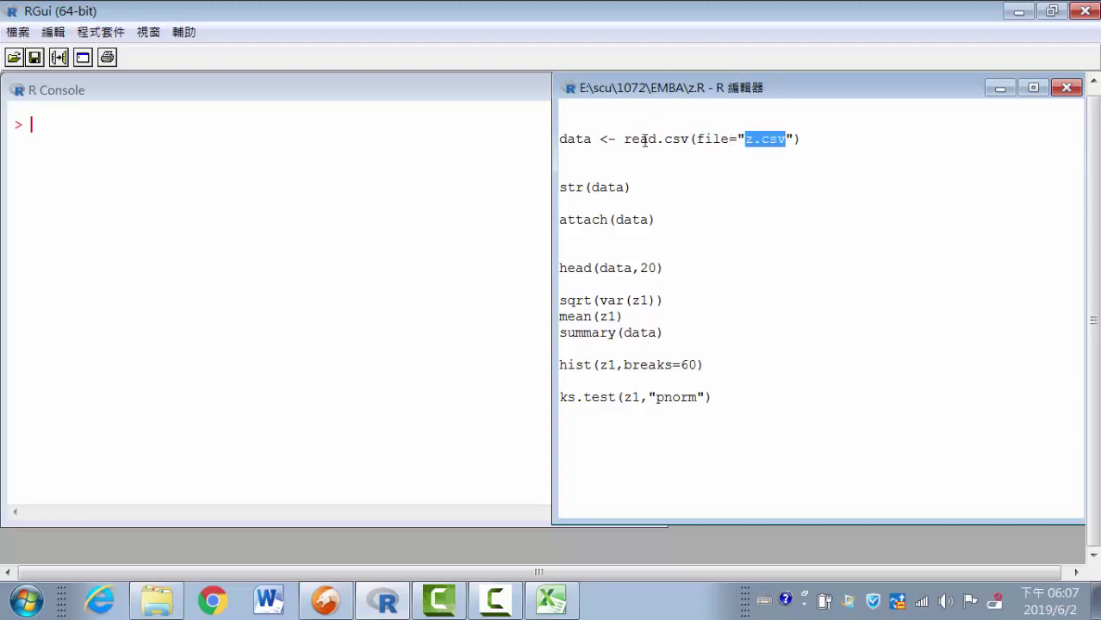
left_click_drag(625, 139, 809, 139)
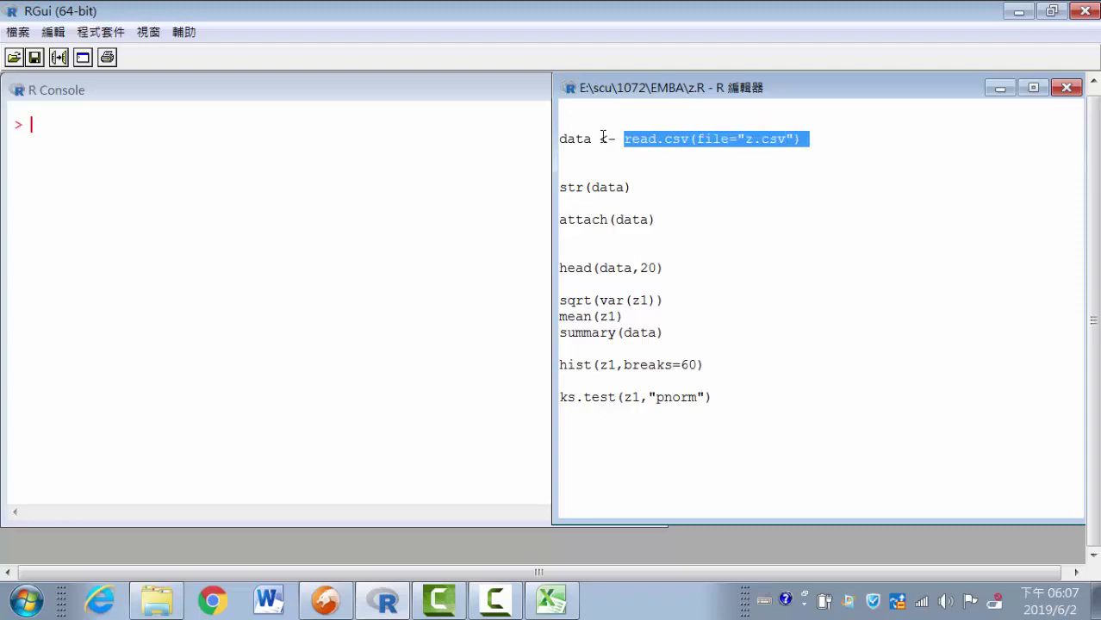
Rename data to A and run A <- read.csv(file="z.csv")
left_click_drag(594, 139, 559, 139)
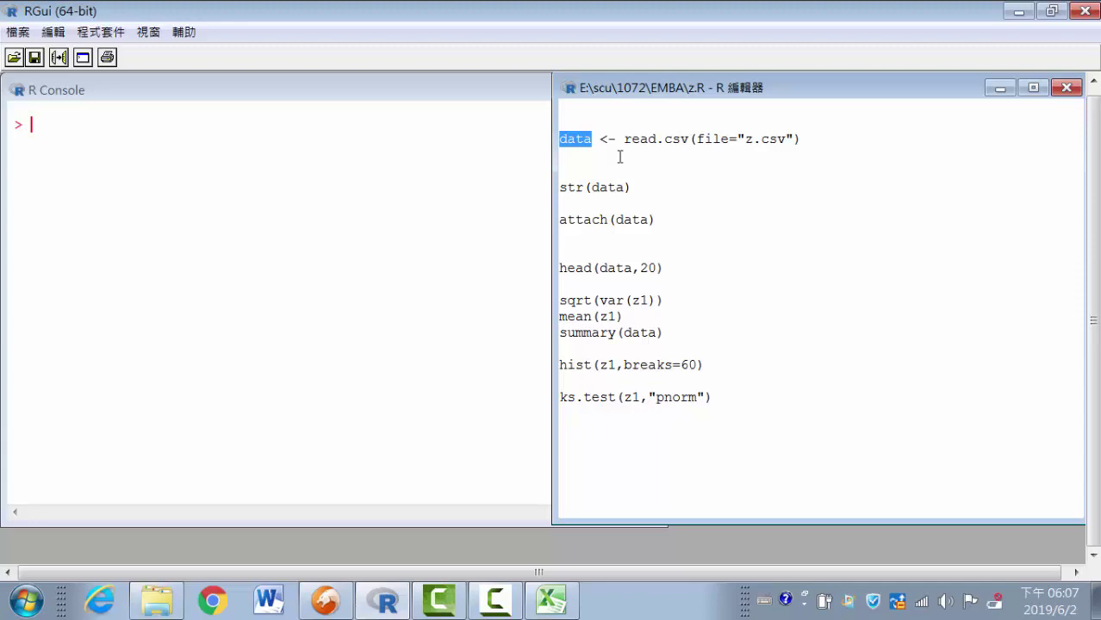
type("A")
left_click(798, 139)
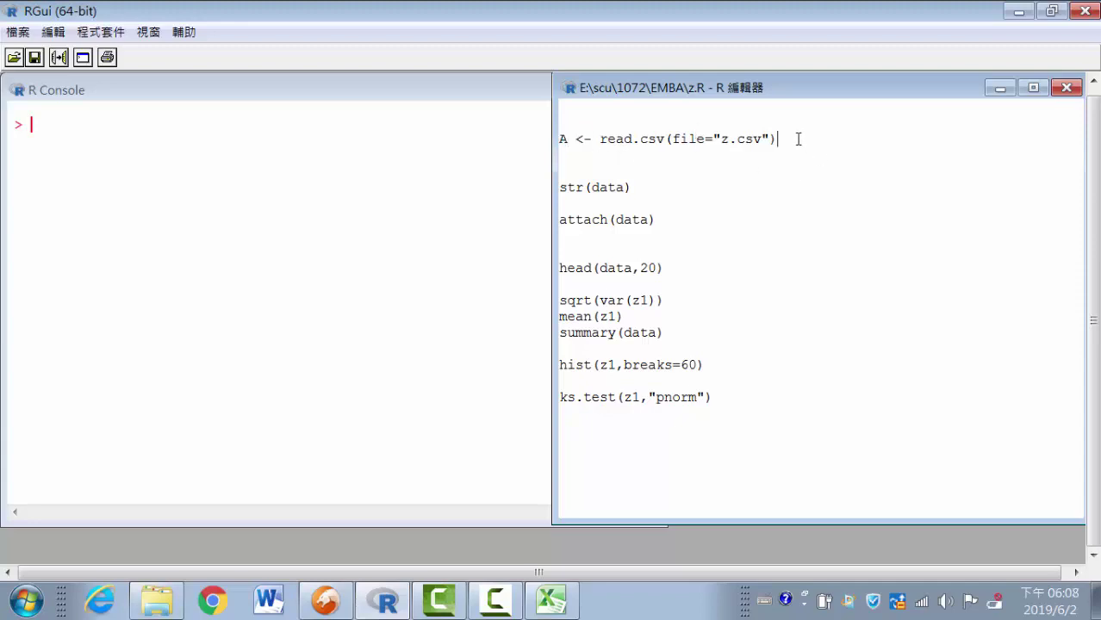
right_click(798, 138)
left_click(810, 147)
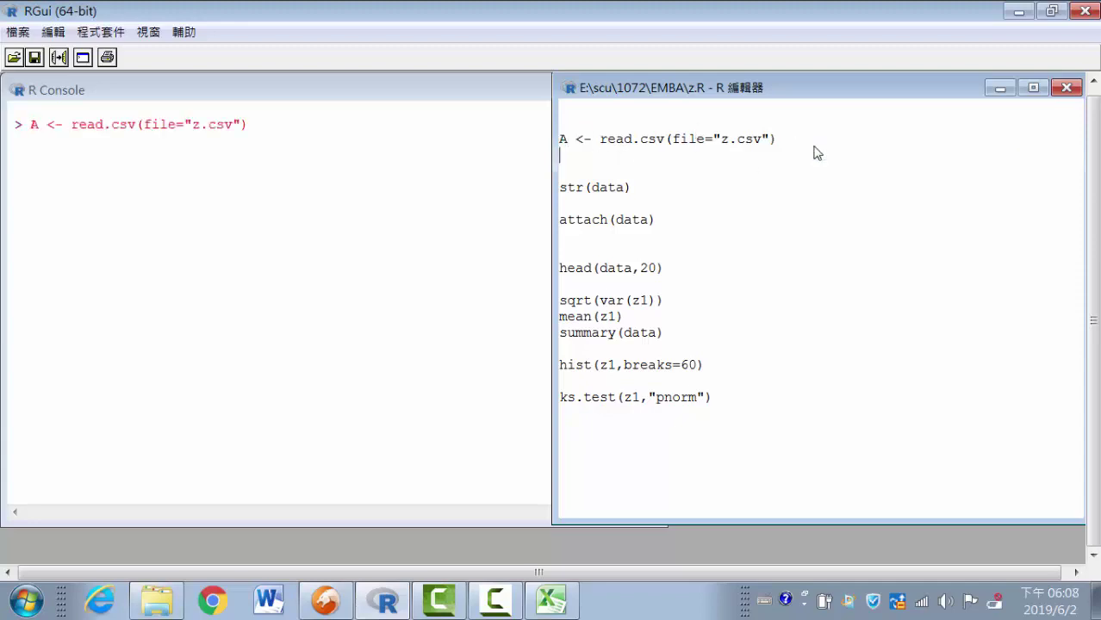
Print the whole data frame A in the R console
left_click(50, 150)
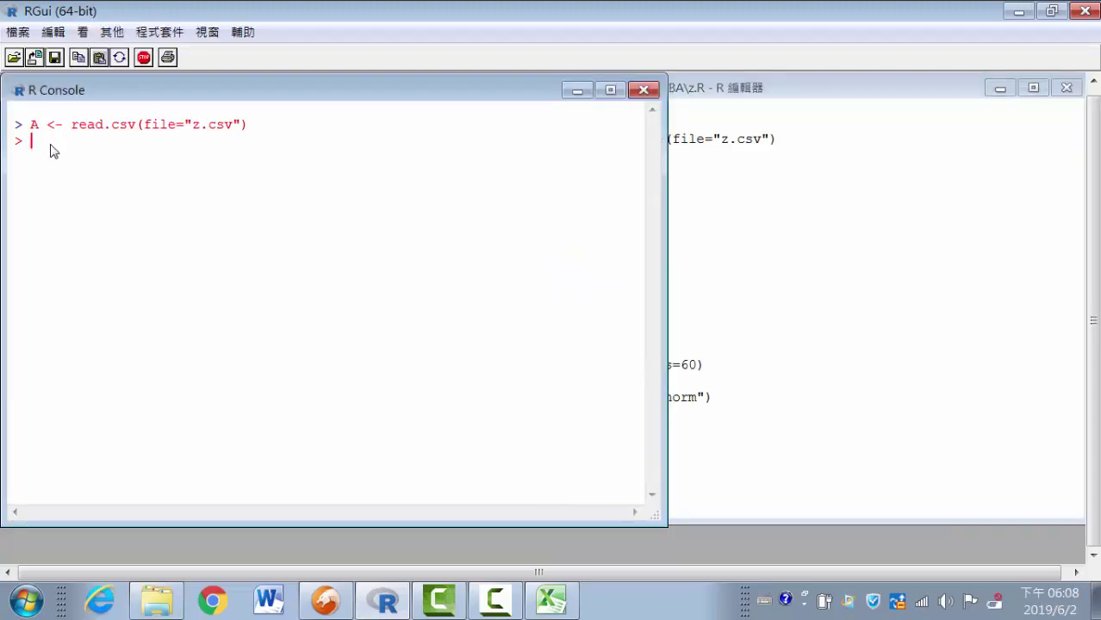
type("A")
key("Return")
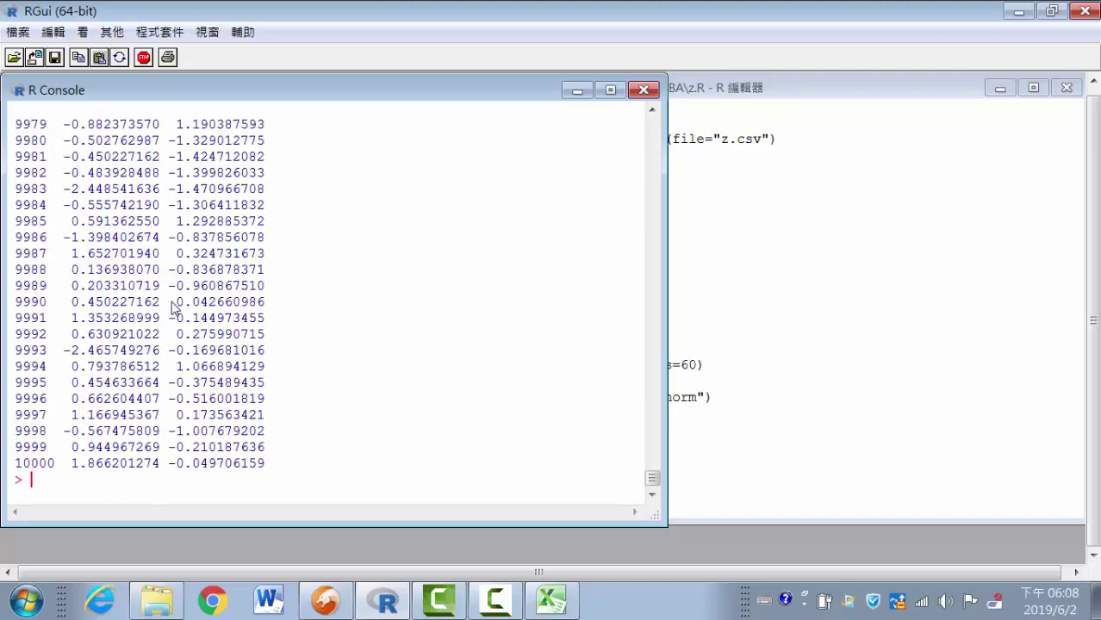
left_click_drag(652, 478, 676, 125)
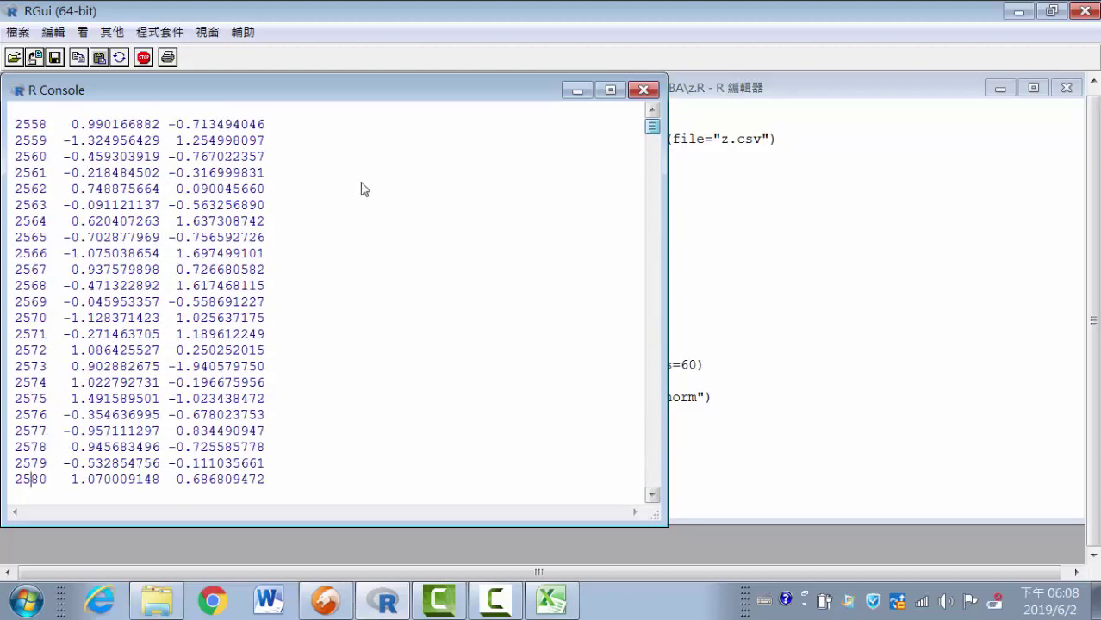
Change str(data) to str(A) and run it, showing 10000 obs. of numeric z1 and z2
left_click(758, 205)
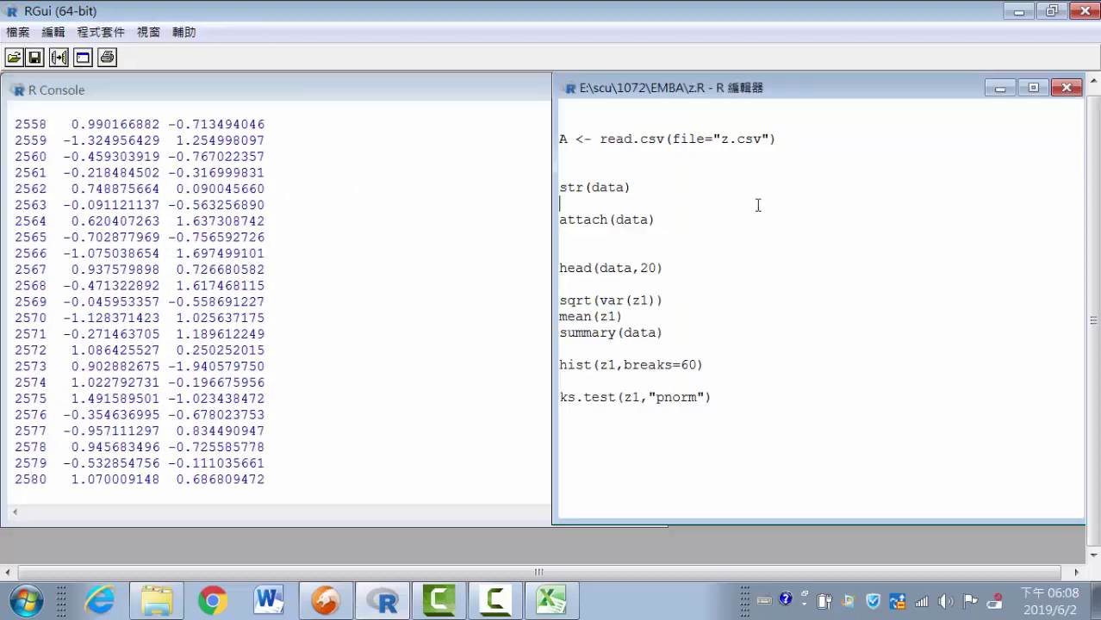
left_click_drag(625, 187, 591, 187)
type("A")
right_click(625, 187)
left_click(663, 200)
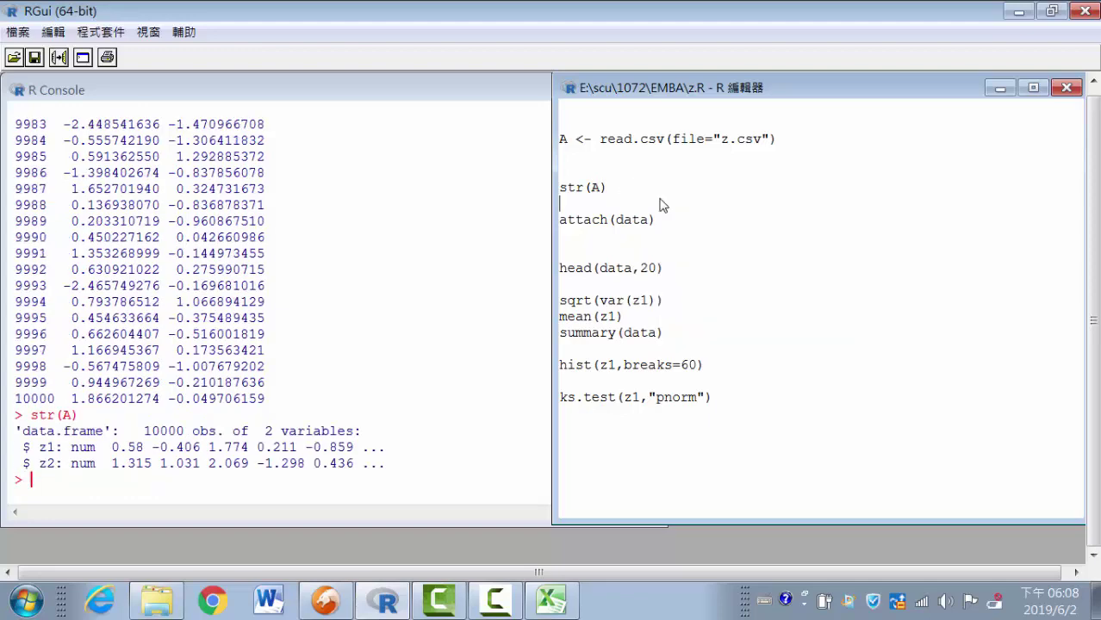
double_click(157, 432)
double_click(267, 433)
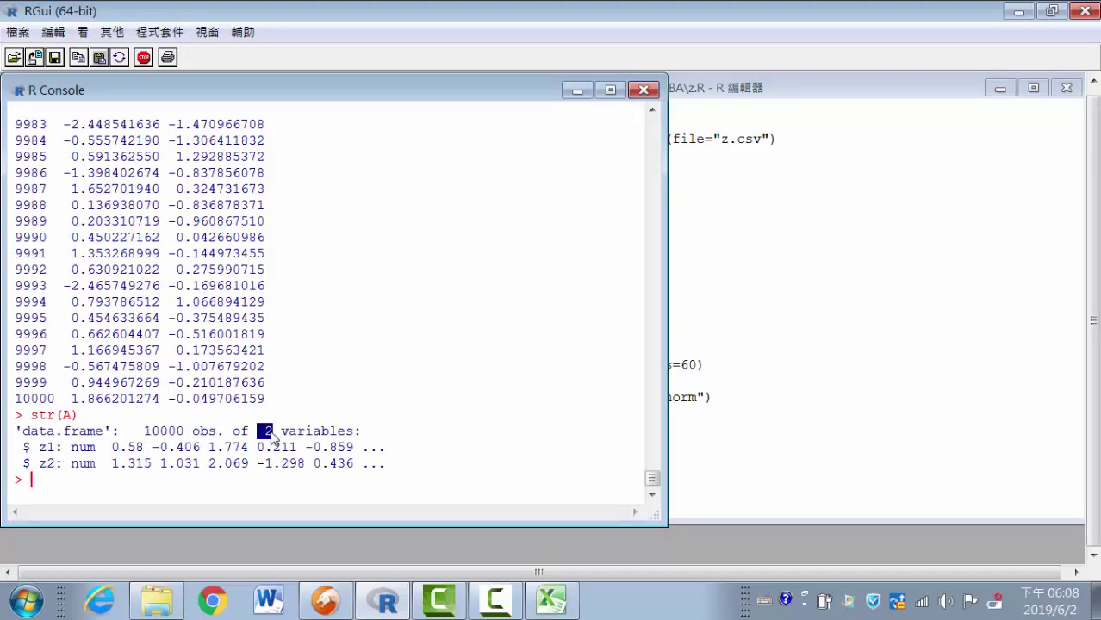
double_click(49, 448)
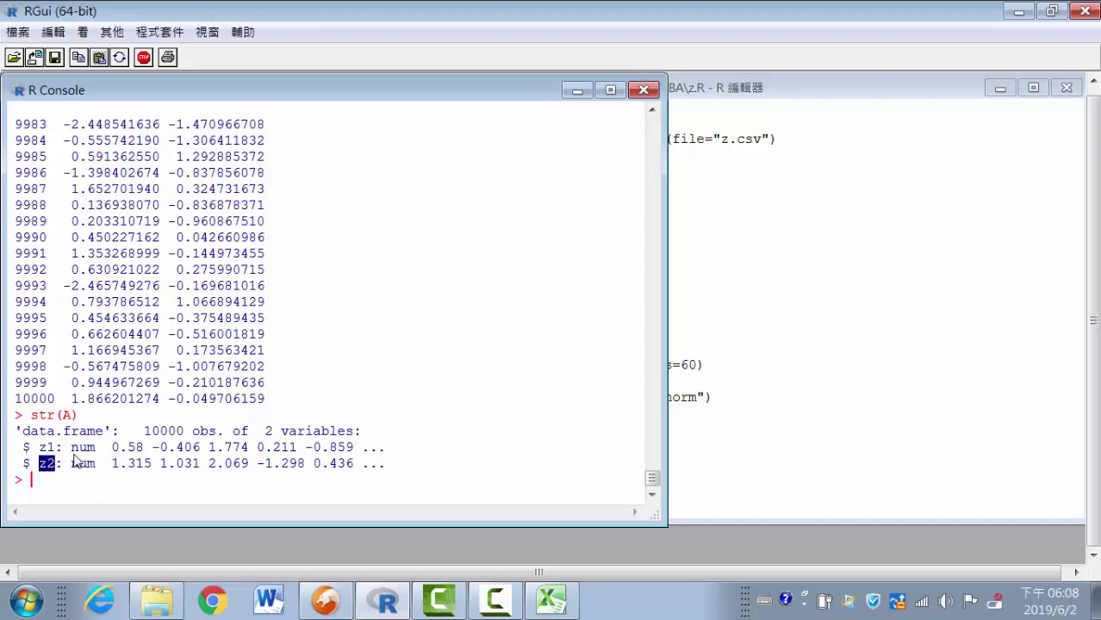
double_click(82, 448)
double_click(83, 466)
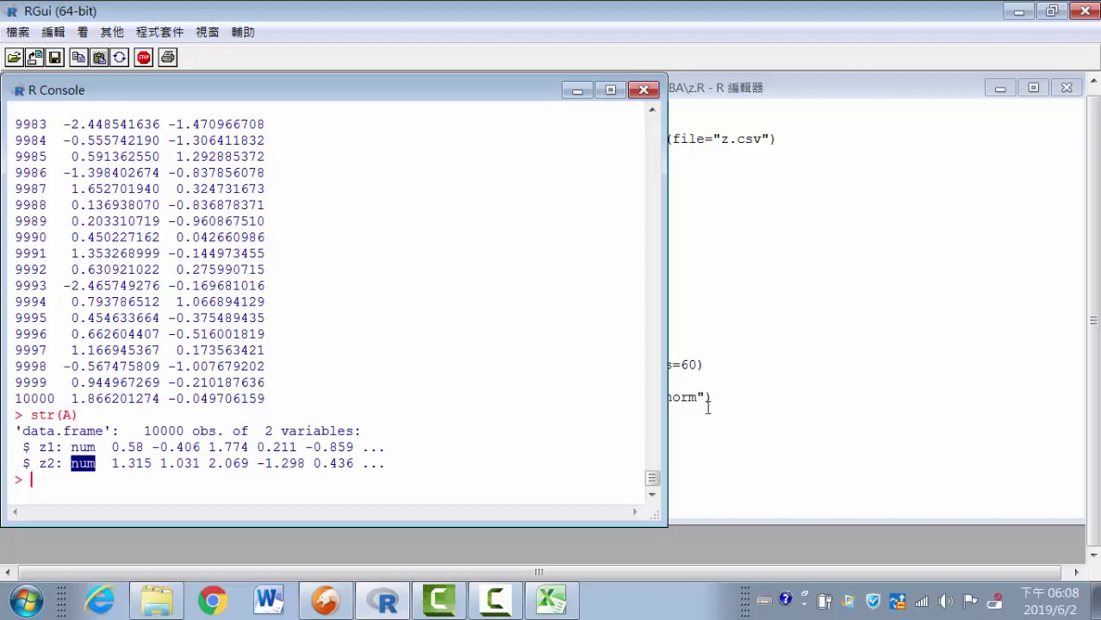
Add dim(A) below str(A) and run it to get the data dimensions
left_click(731, 352)
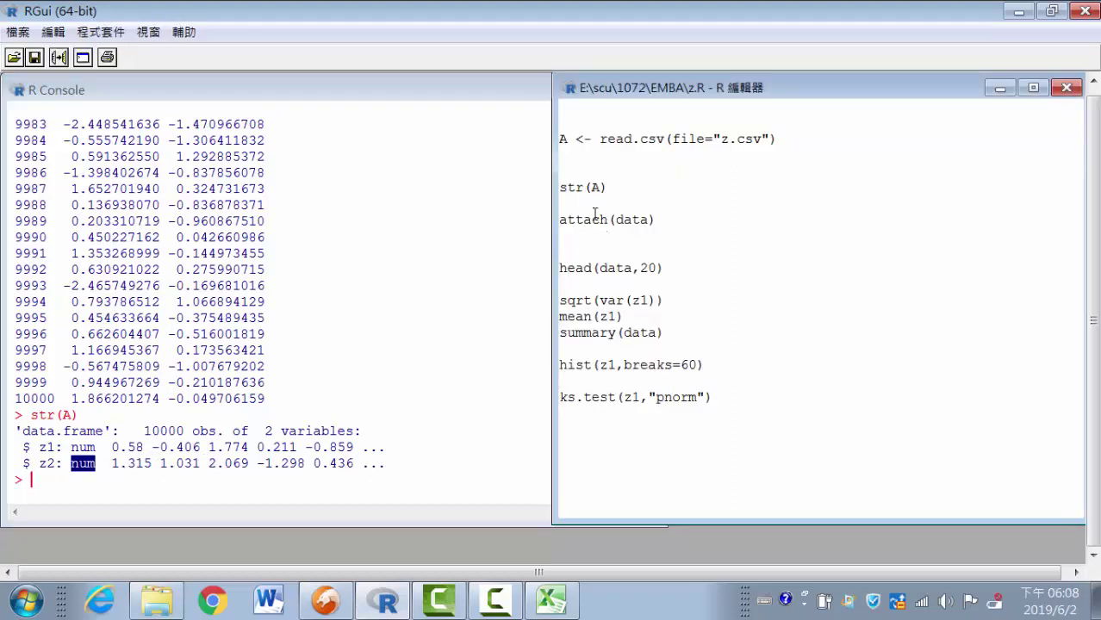
key("Return")
key("Return")
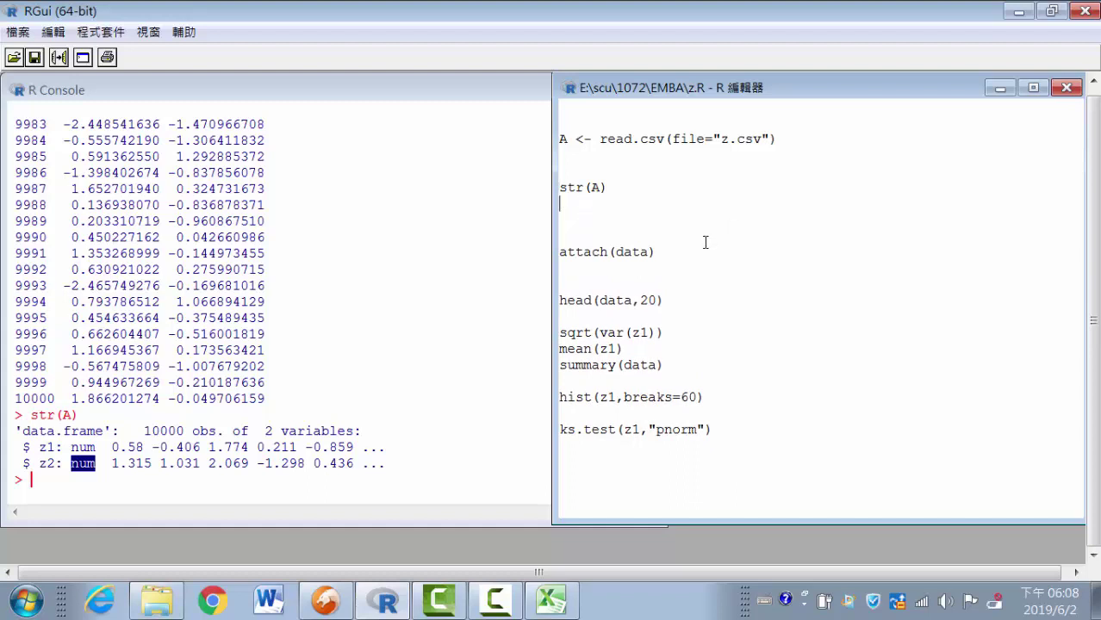
type("dim(A")
type(")")
right_click(617, 203)
left_click(648, 216)
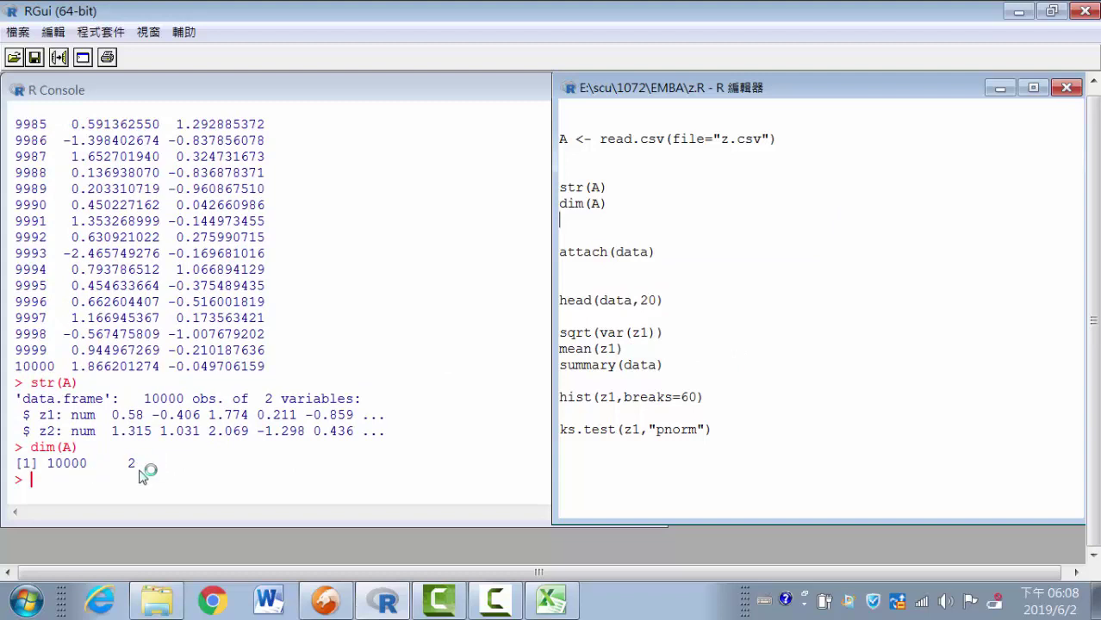
left_click_drag(136, 399, 280, 399)
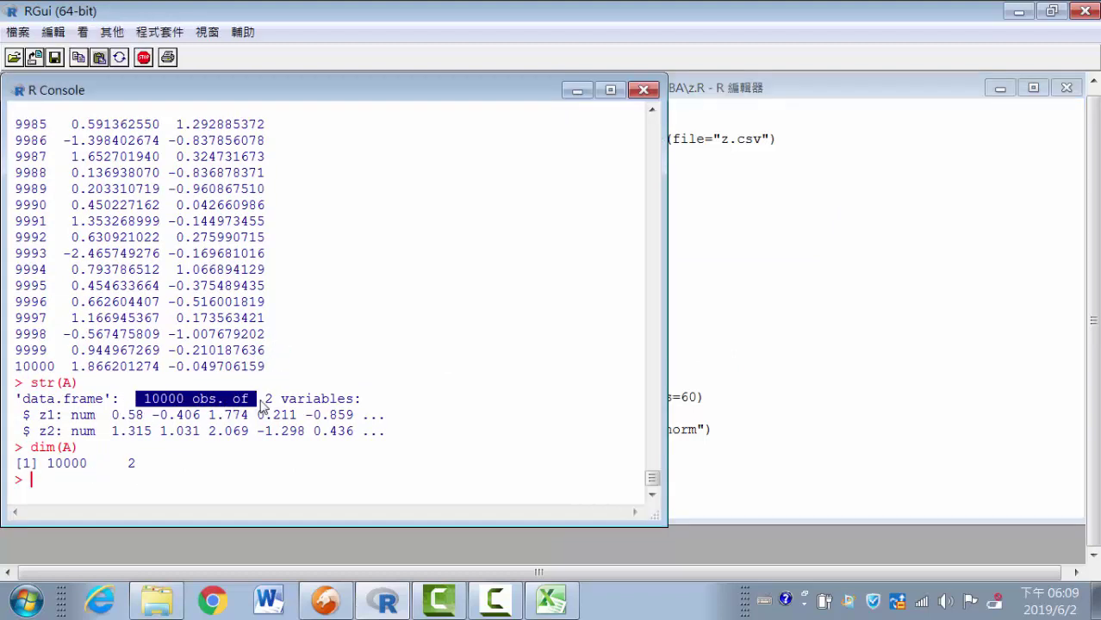
left_click(771, 306)
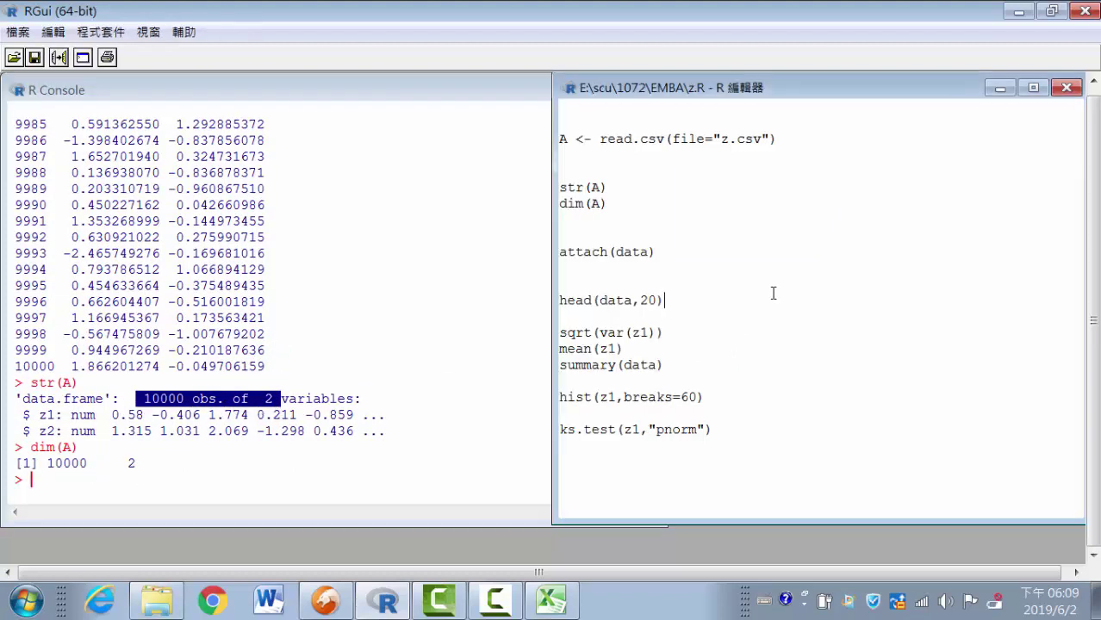
Add head(A,20) below dim(A) and run it, listing A's first 20 rows
left_click(620, 207)
key("Return")
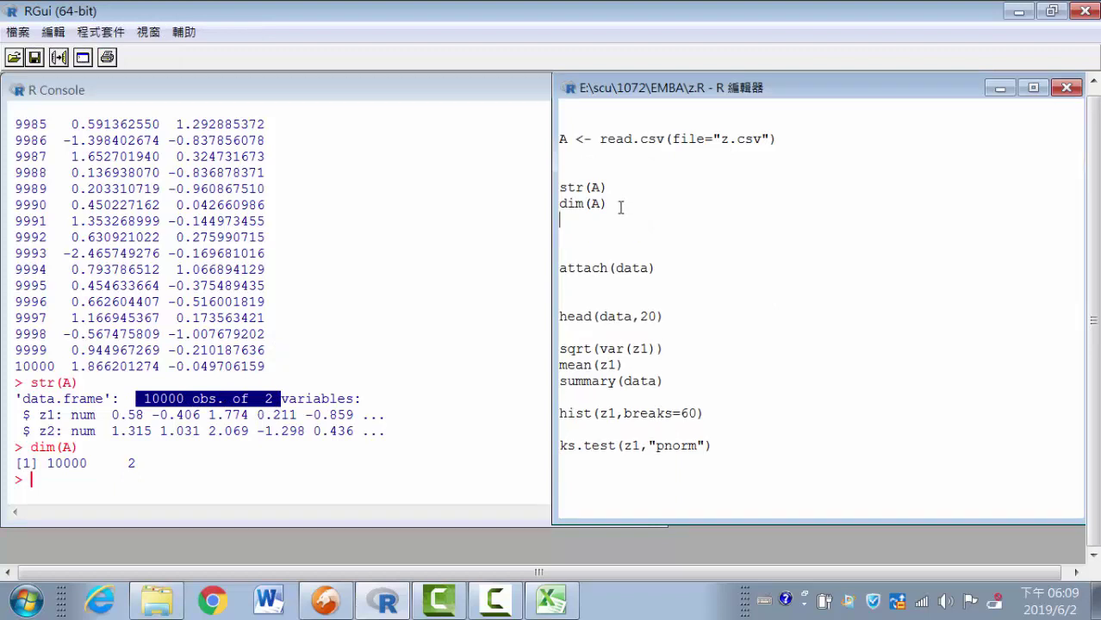
type("head")
type("(a")
right_click(637, 217)
left_click(672, 232)
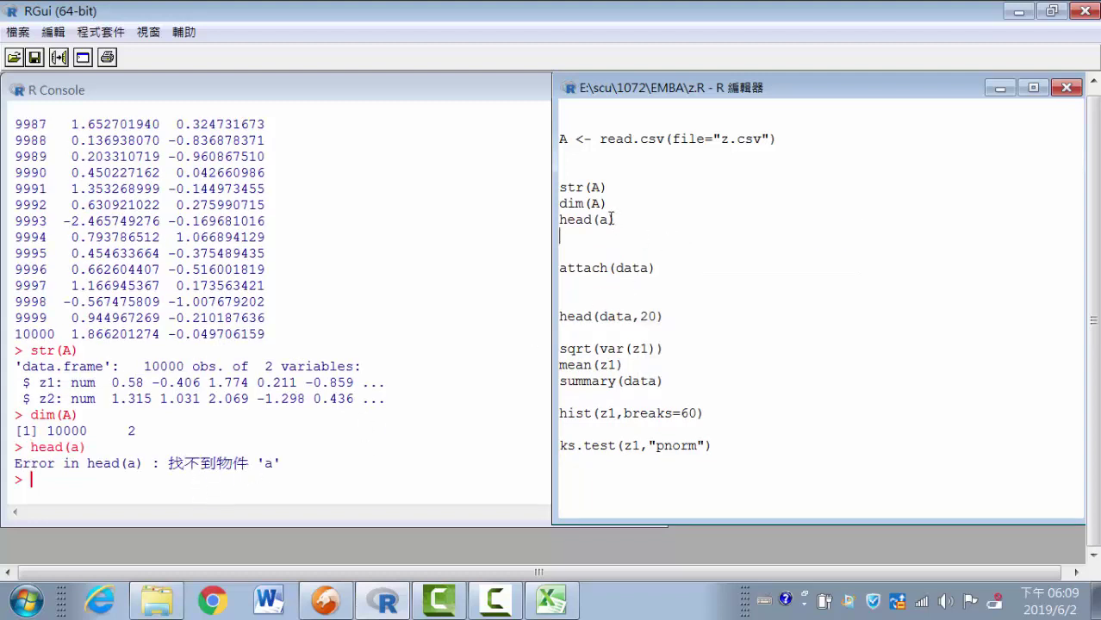
type("A,")
type("20")
right_click(656, 218)
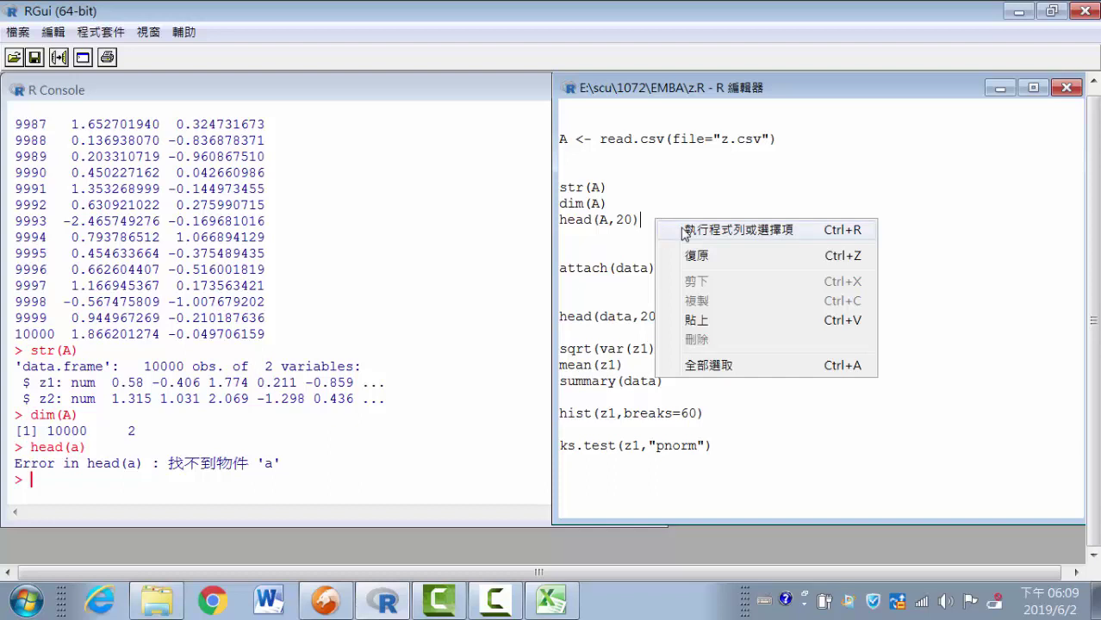
left_click(677, 229)
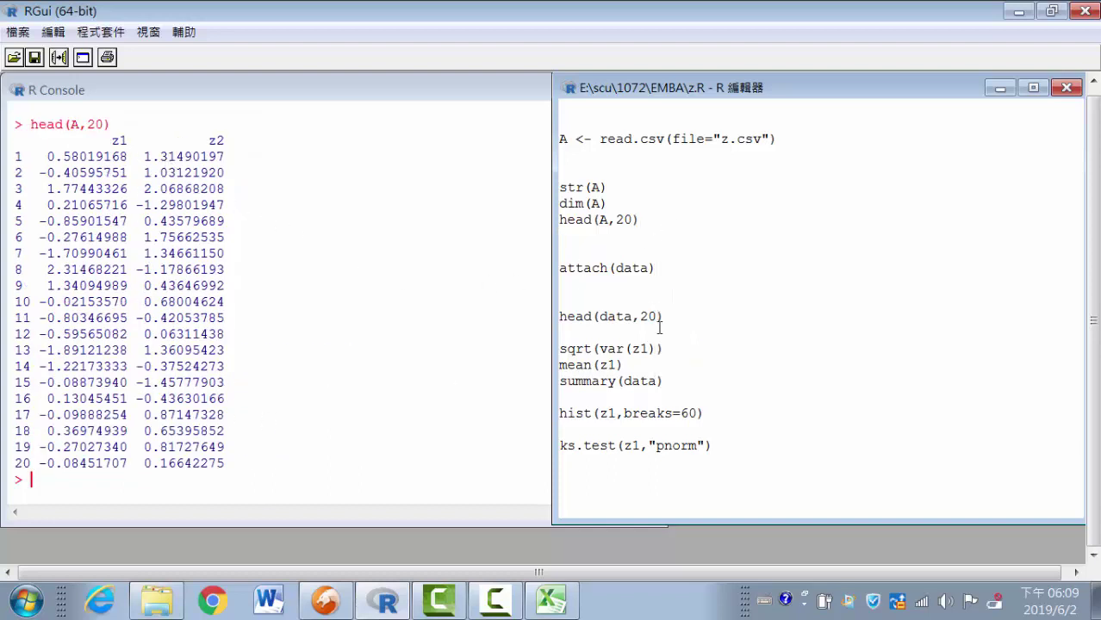
Change attach(data) to attach(A)
left_click(677, 270)
left_click_drag(651, 268, 616, 267)
type("A")
Run attach(A), whose output reports z1 and z2 as masked
double_click(610, 268)
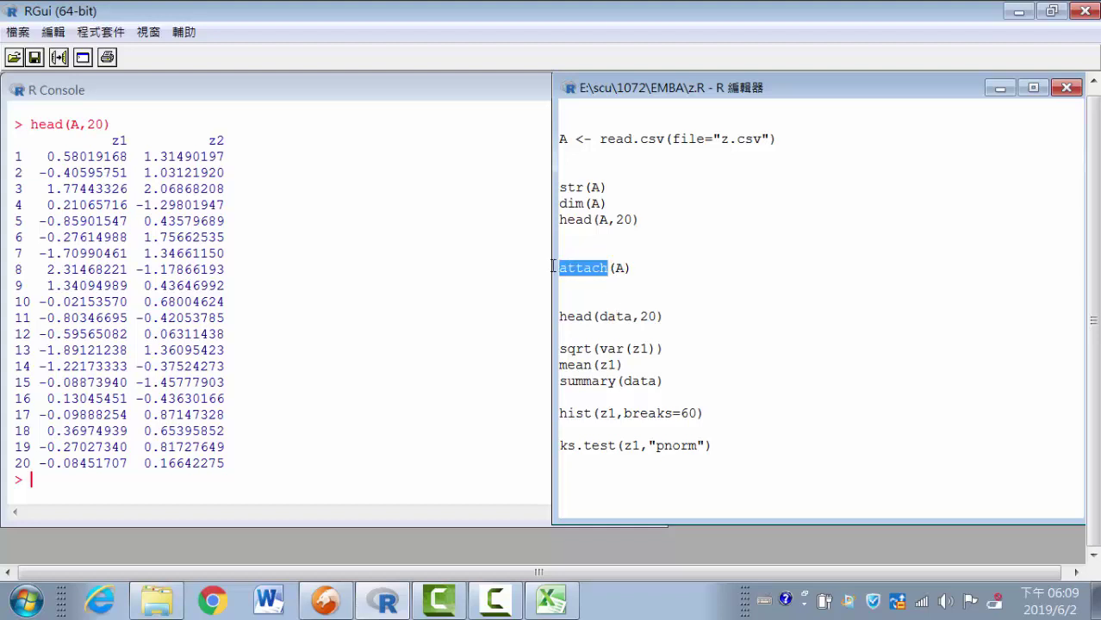
left_click(640, 267)
right_click(639, 268)
left_click(668, 281)
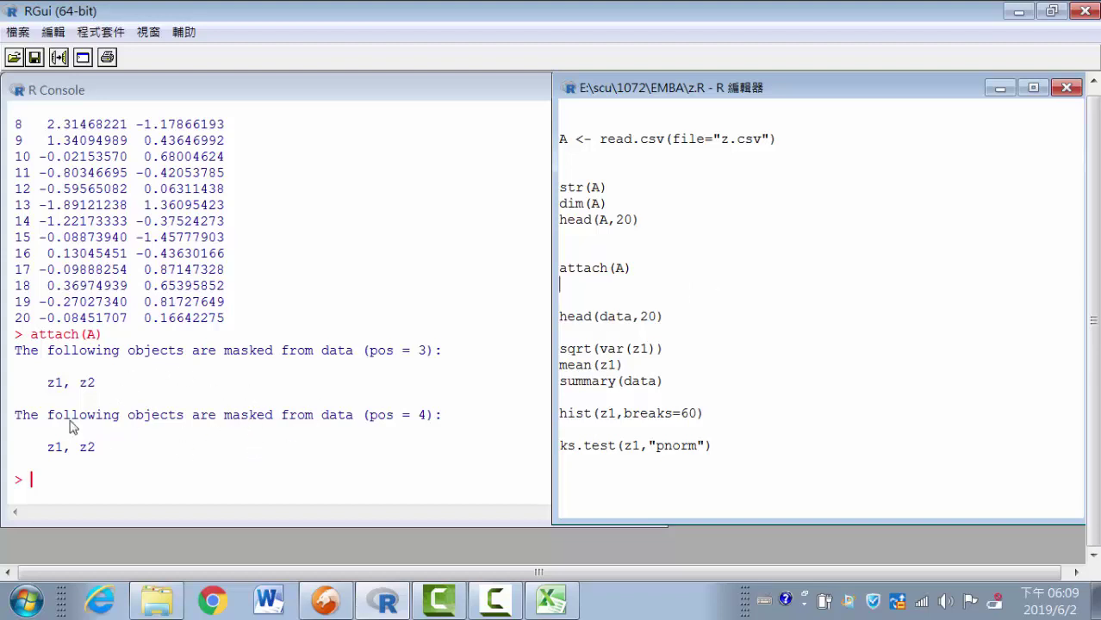
double_click(246, 352)
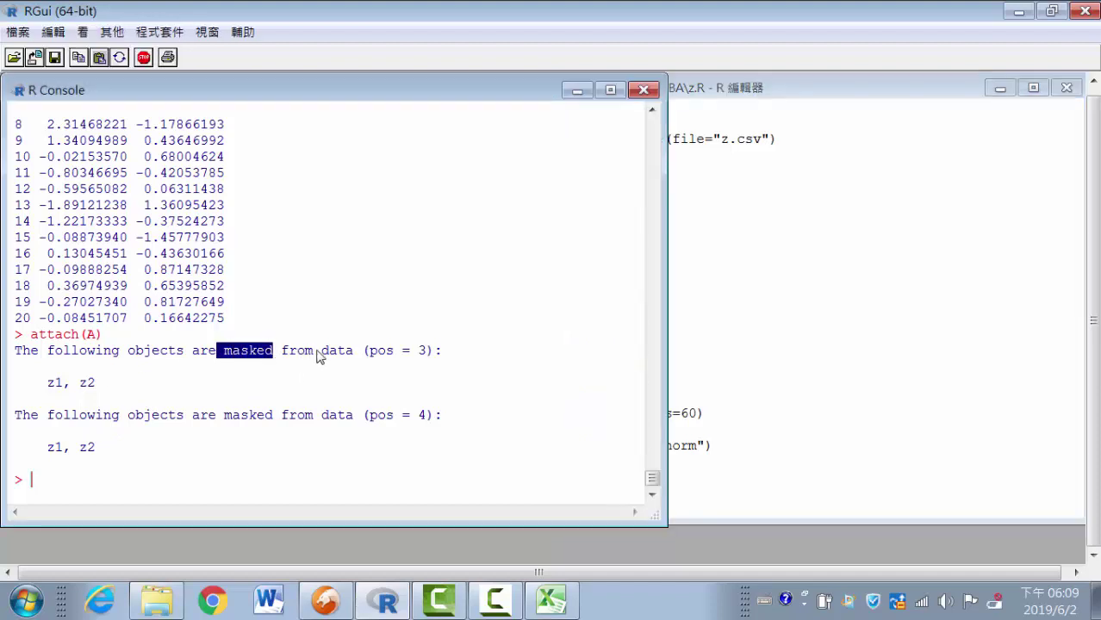
Delete the head(data,20) line from z.R, then switch to the Excel z workbook
left_click(772, 312)
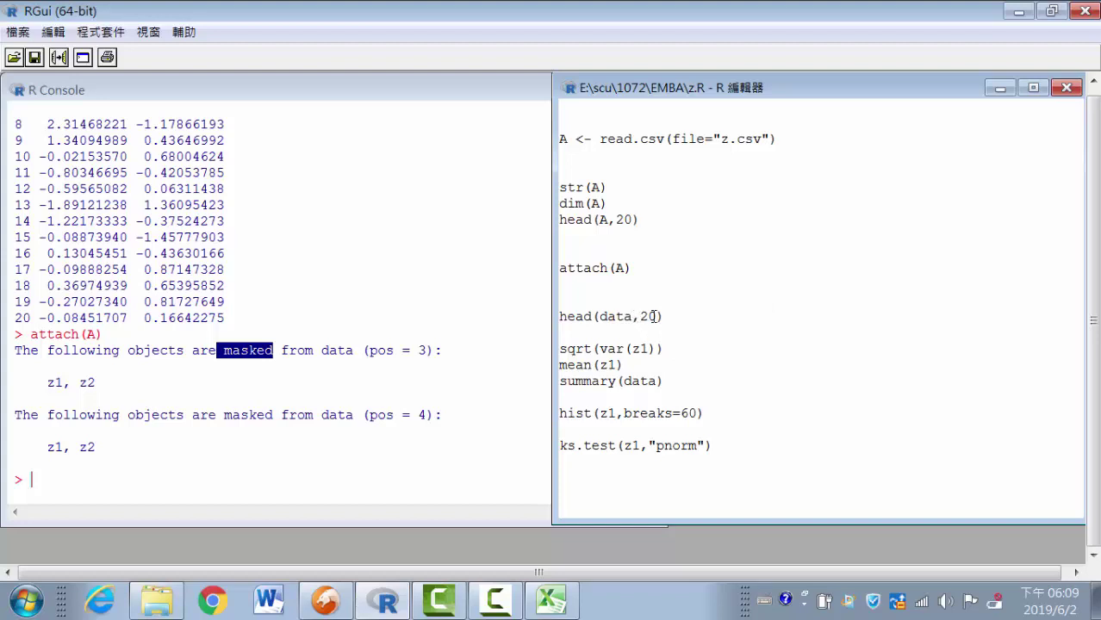
left_click_drag(655, 316, 560, 316)
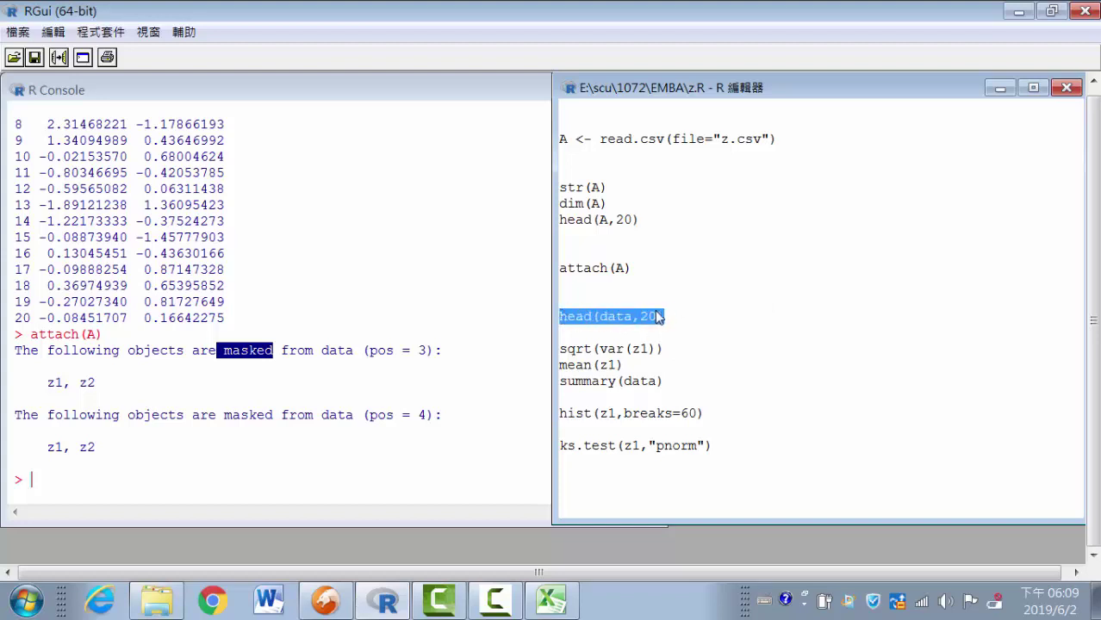
key("Delete")
key("BackSpace")
key("BackSpace")
key("BackSpace")
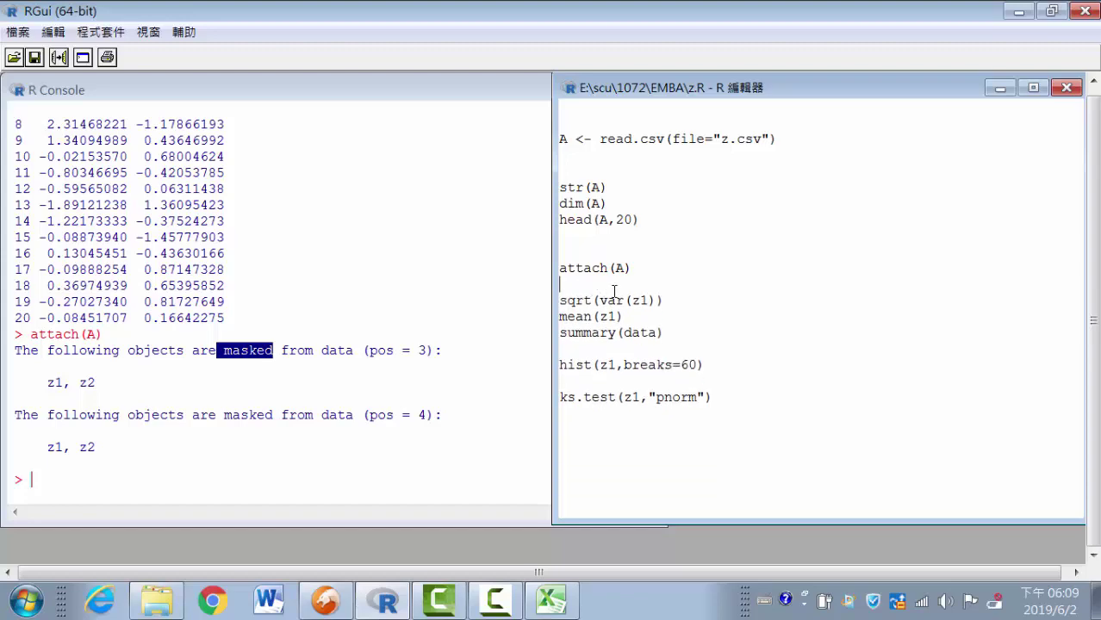
key("Return")
key("Return")
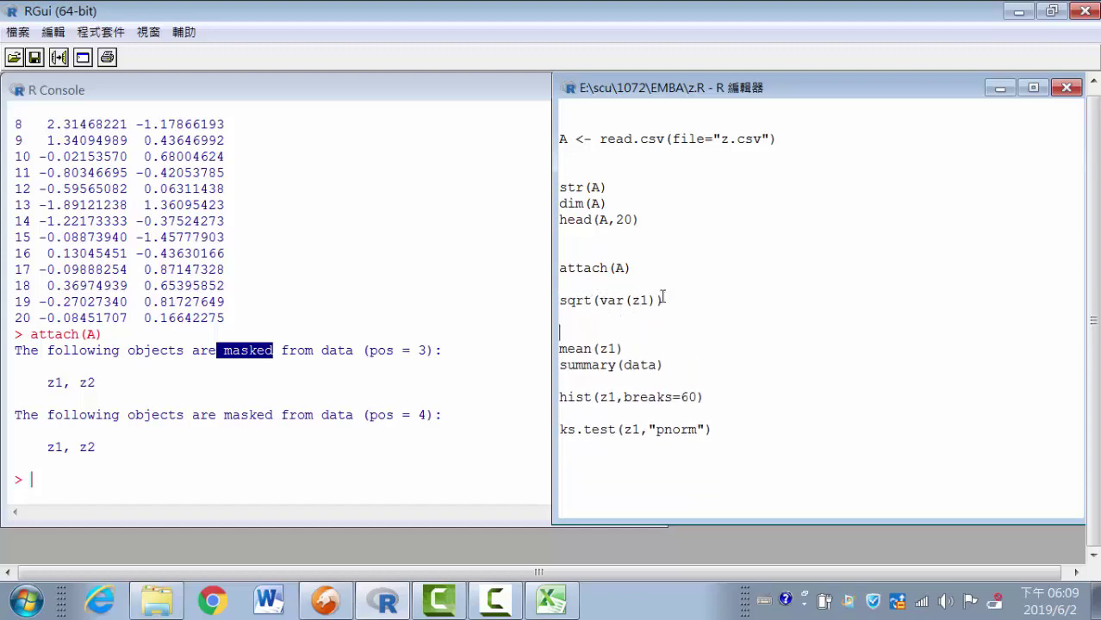
left_click(549, 601)
Scroll to the sheet's bottom and undo to restore the cleared summary cells A10002:B10005
scroll(381, 460, "down", 5)
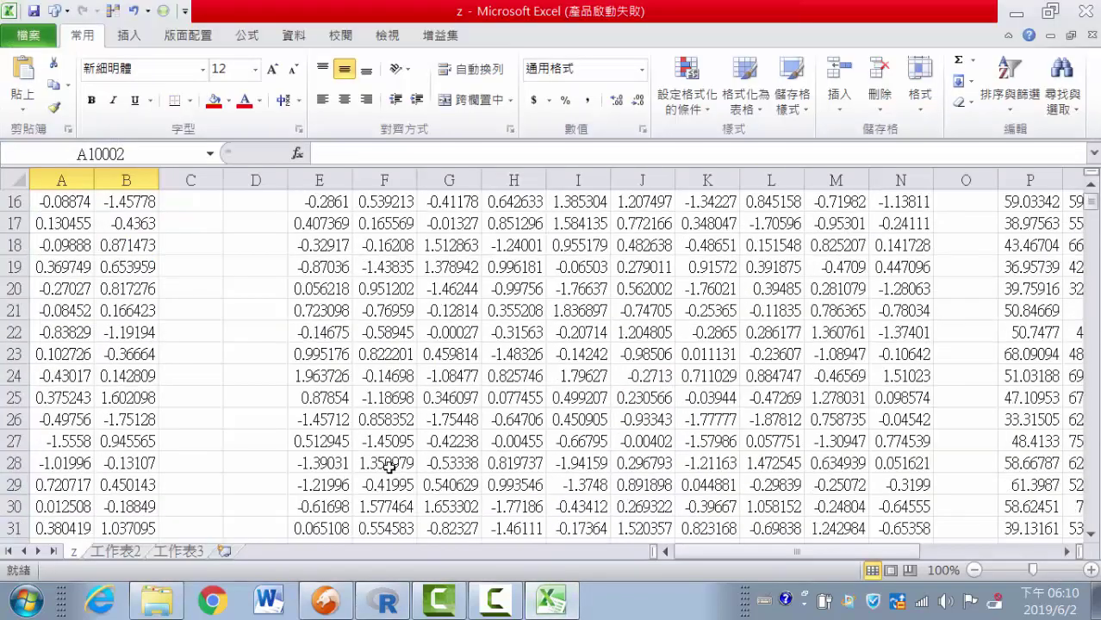
scroll(427, 463, "down", 4)
scroll(1080, 368, "down", 3)
left_click_drag(1091, 203, 1097, 527)
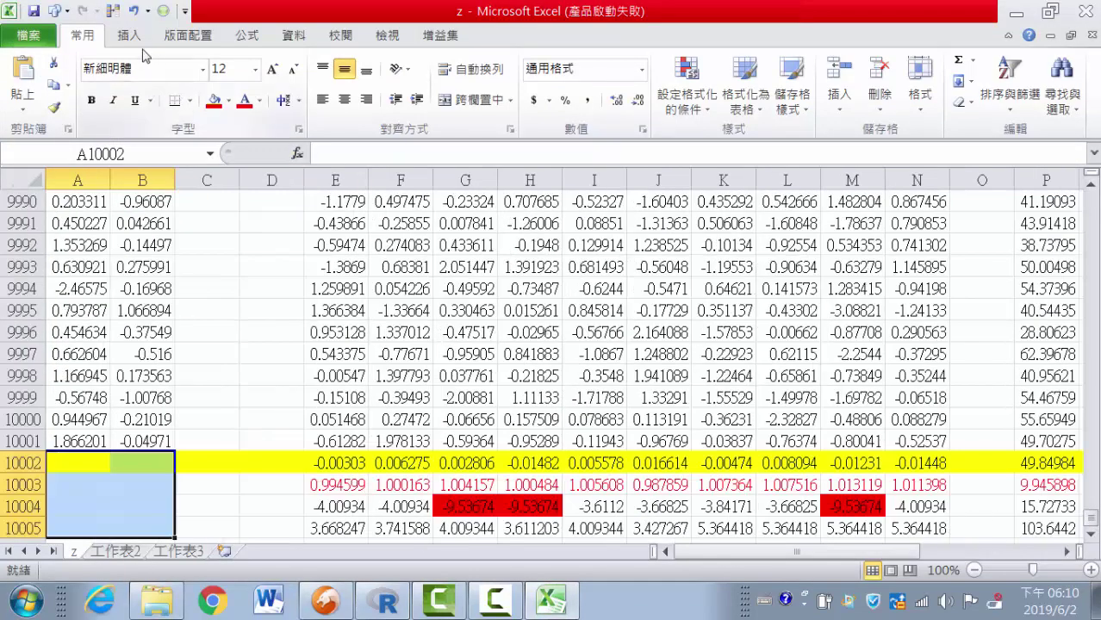
left_click(133, 12)
Check the AVERAGE formula in A10002 and the STDEV.P formula in A10003
left_click(191, 481)
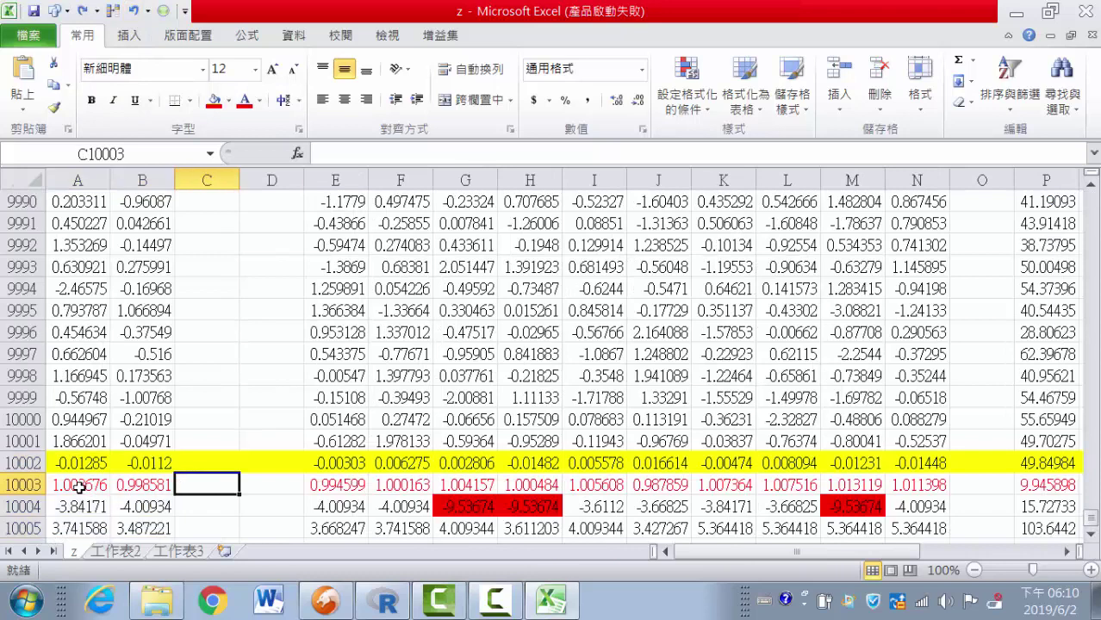
left_click(79, 488)
left_click(79, 464)
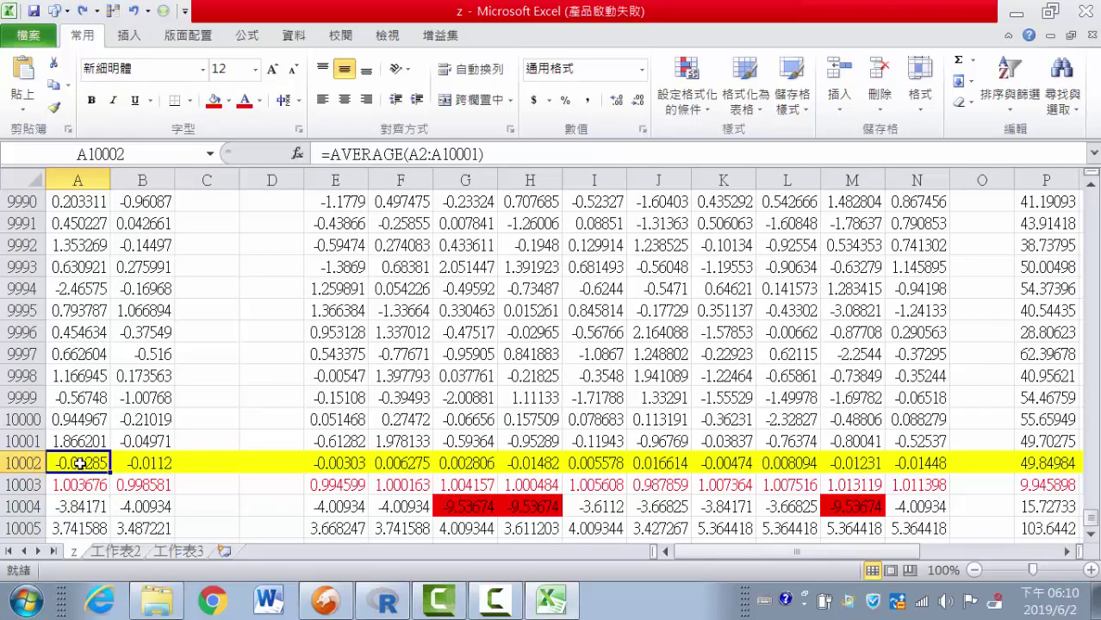
left_click(81, 488)
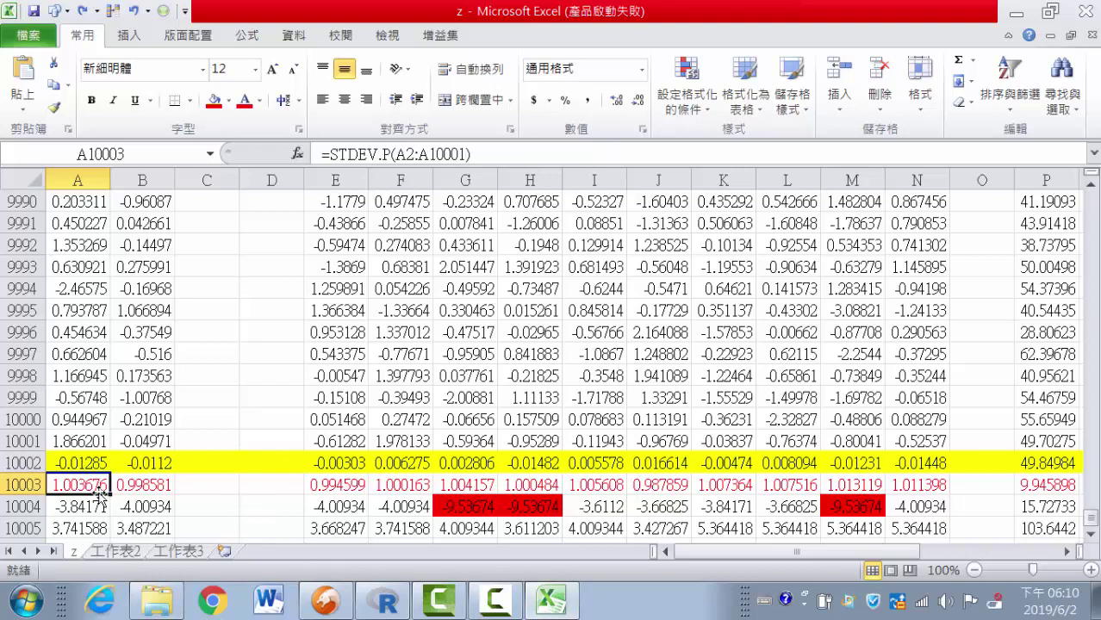
Run sqrt(var(z1)) in the R script to get z1's standard deviation, 1.003726
left_click(384, 600)
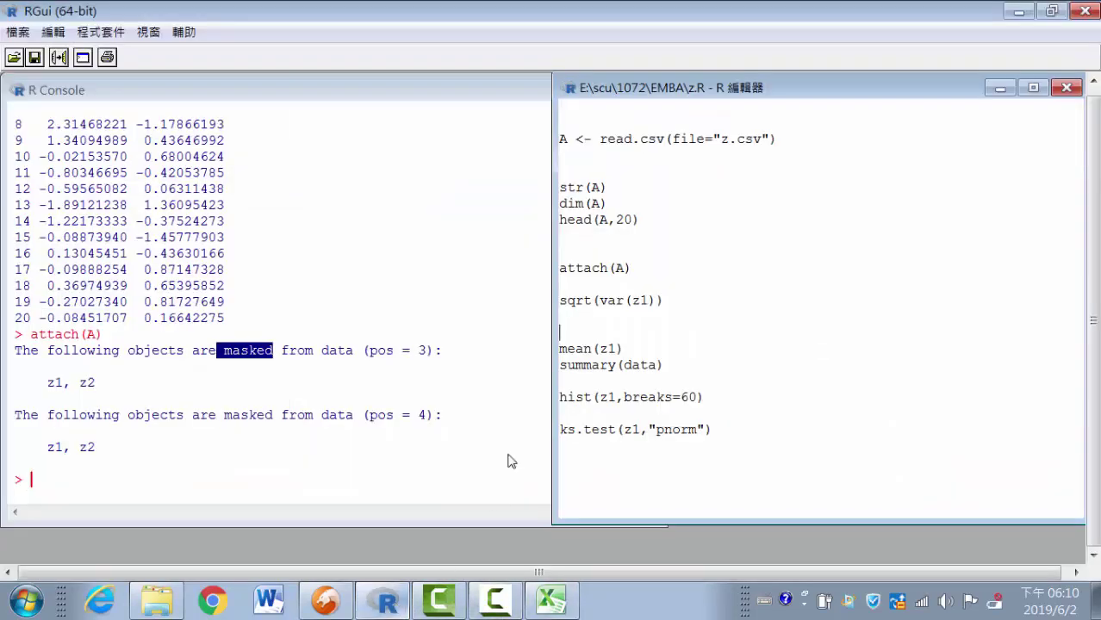
right_click(668, 300)
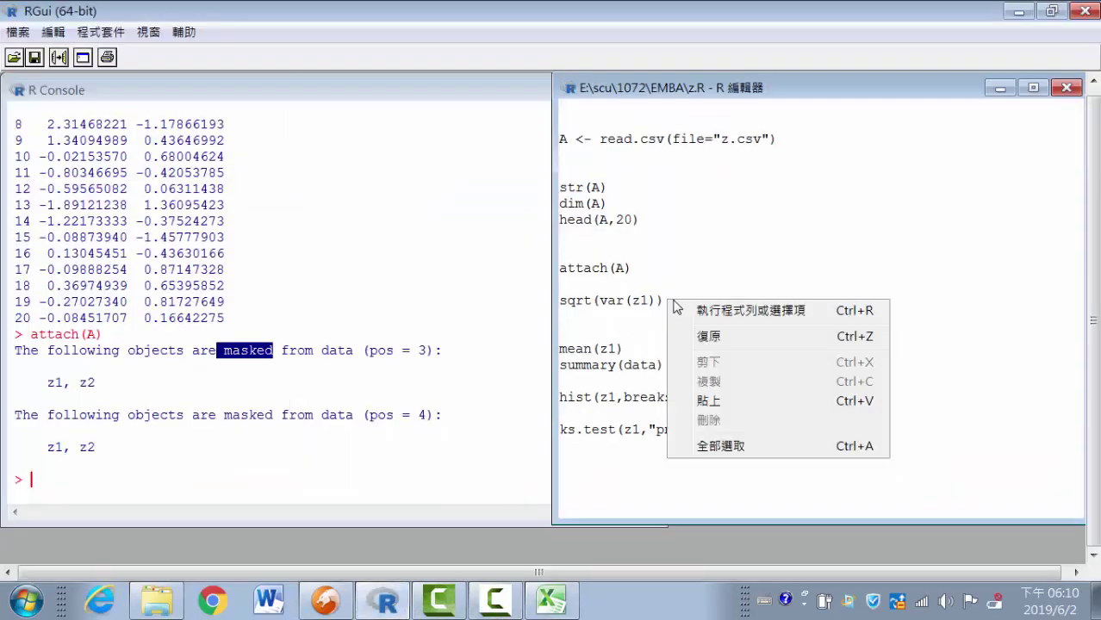
left_click(591, 303)
left_click_drag(591, 302, 552, 301)
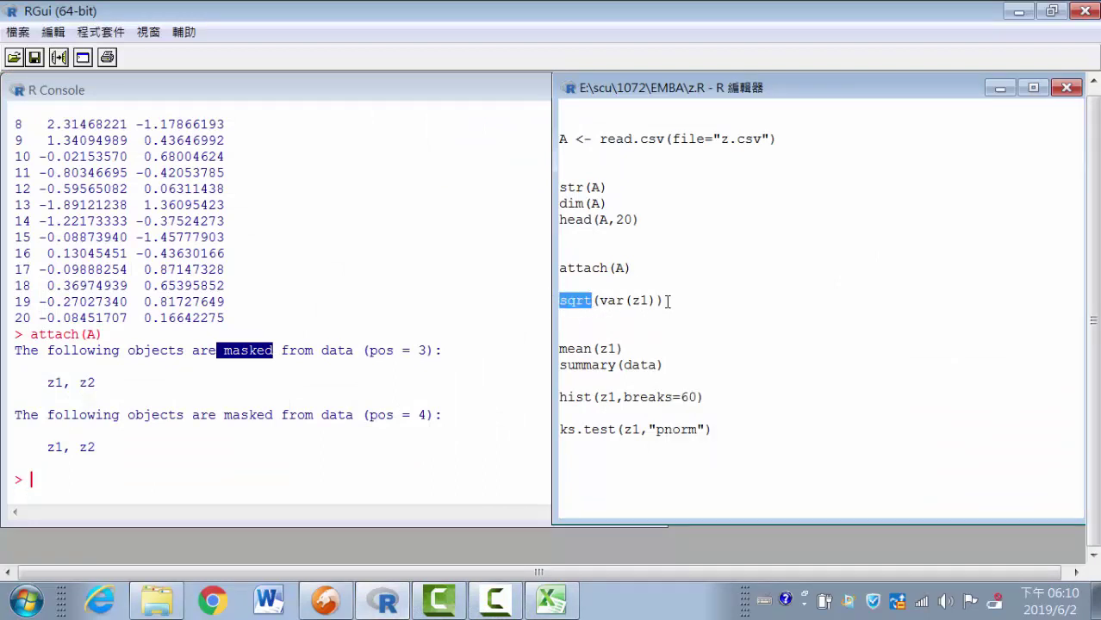
left_click(667, 299)
right_click(668, 299)
left_click(693, 310)
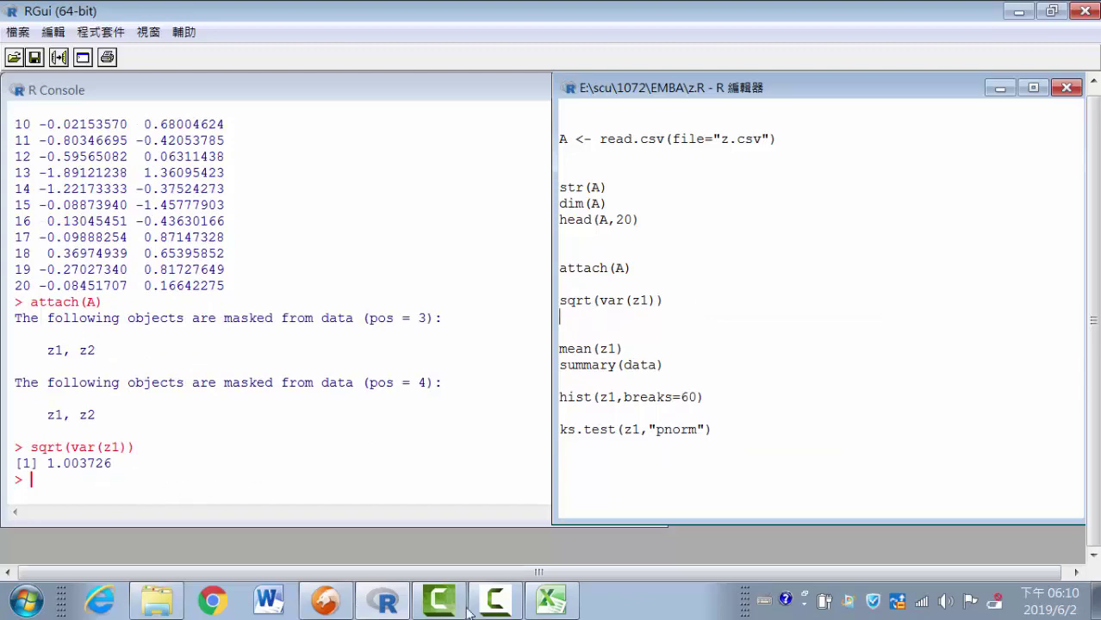
Move mean(z1) directly under sqrt(var(z1)), run it to get -0.01285149, and minimize RGui
left_click(551, 601)
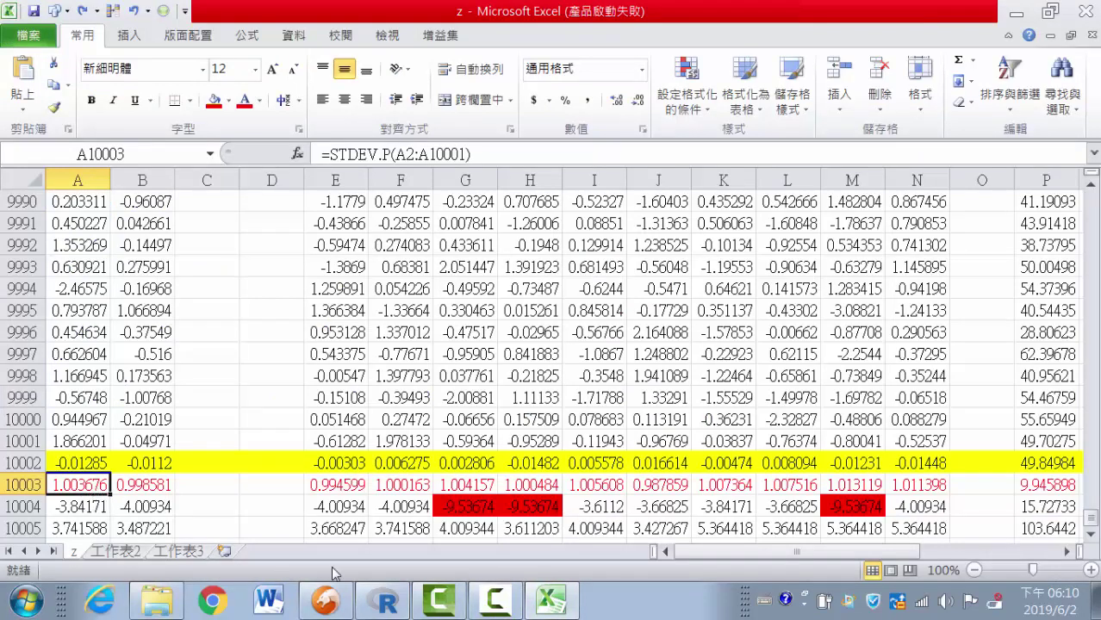
left_click(384, 600)
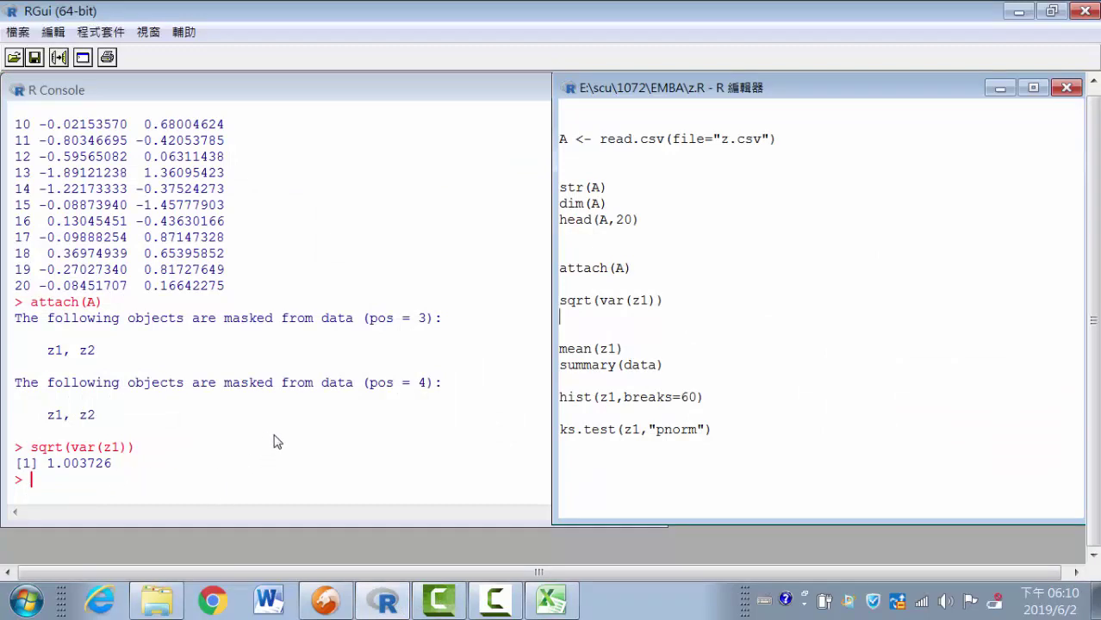
key("BackSpace")
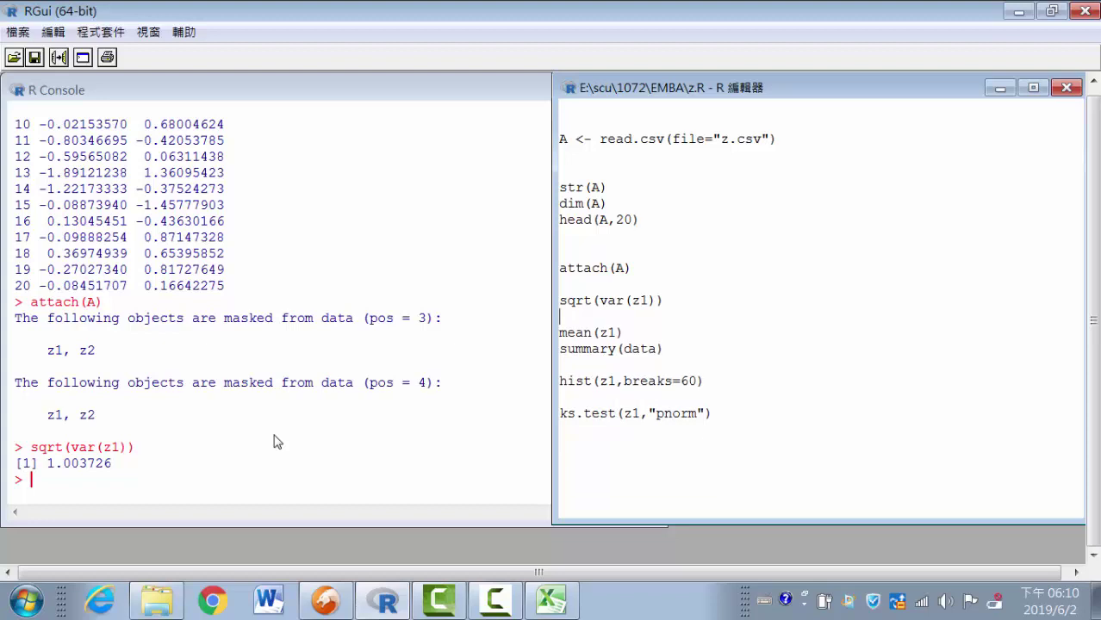
key("BackSpace")
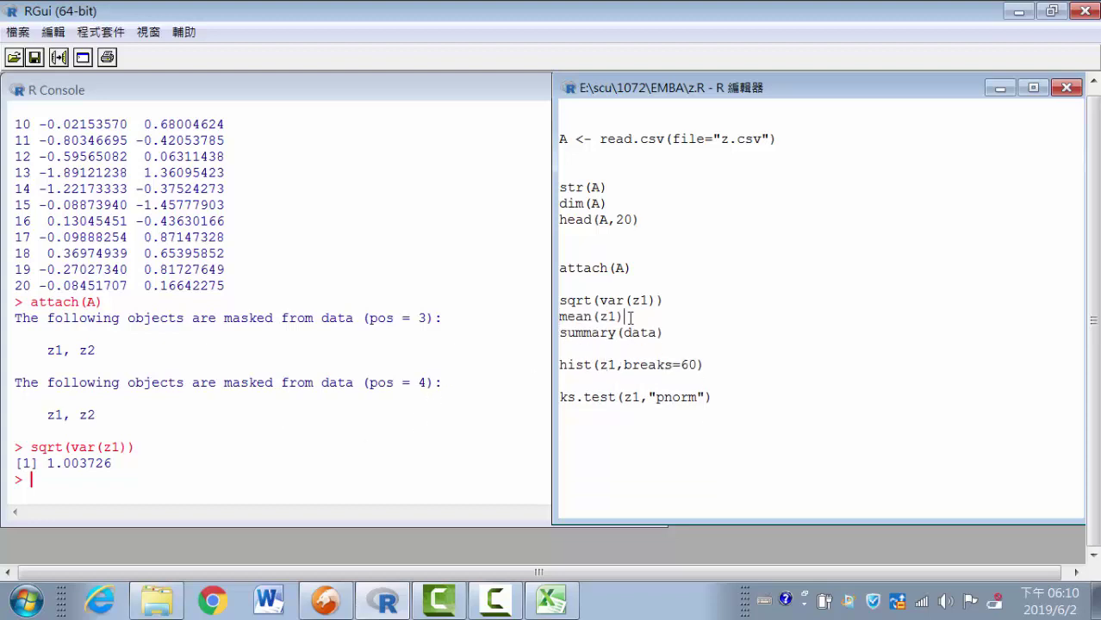
key("Return")
key("Return")
right_click(629, 319)
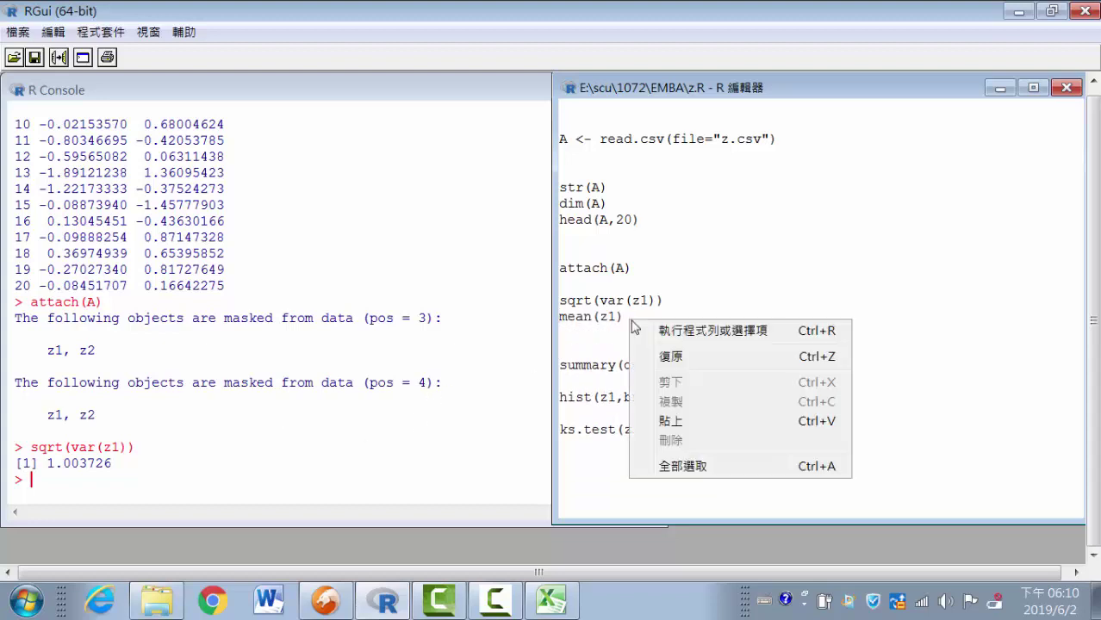
left_click(665, 329)
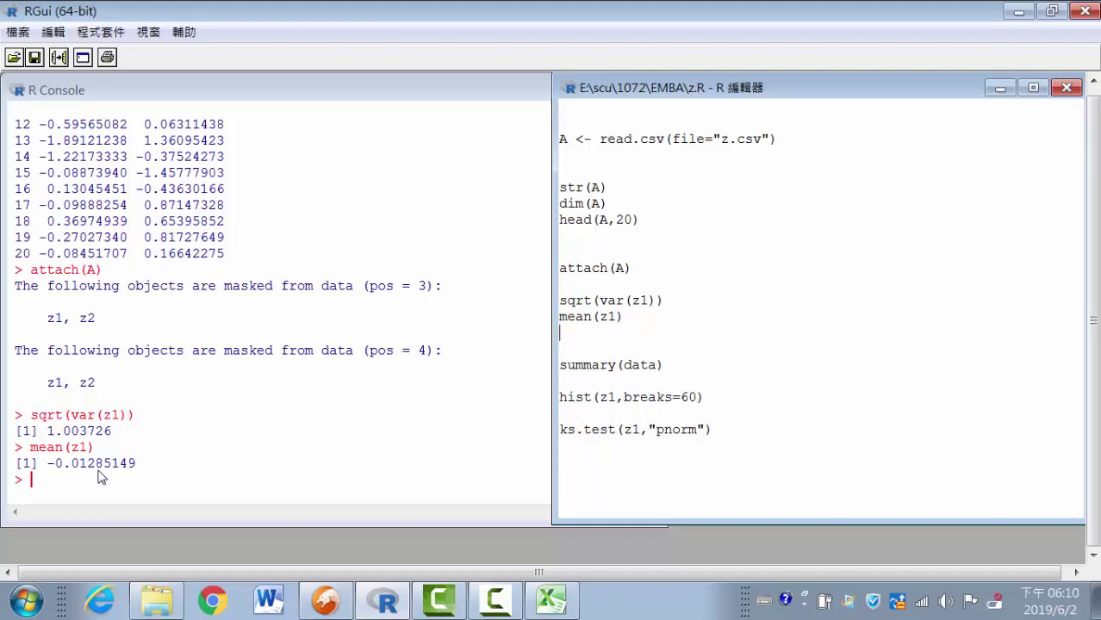
left_click(386, 607)
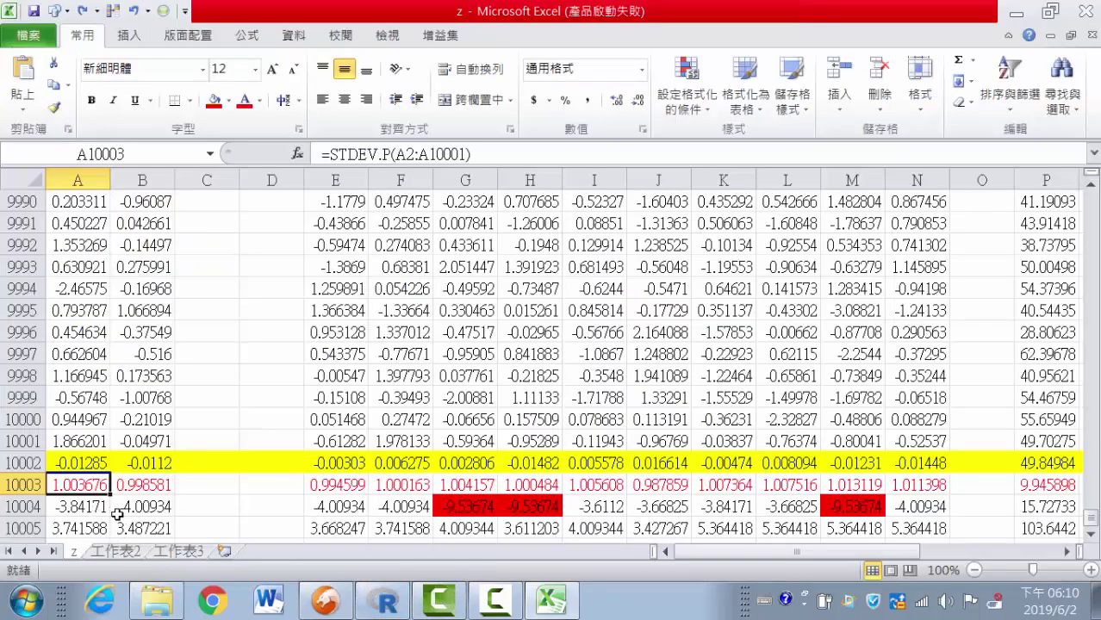
Confirm A10002's =AVERAGE(A2:A10001) gives -0.01285, matching R's mean, then return to RGui
left_click(89, 465)
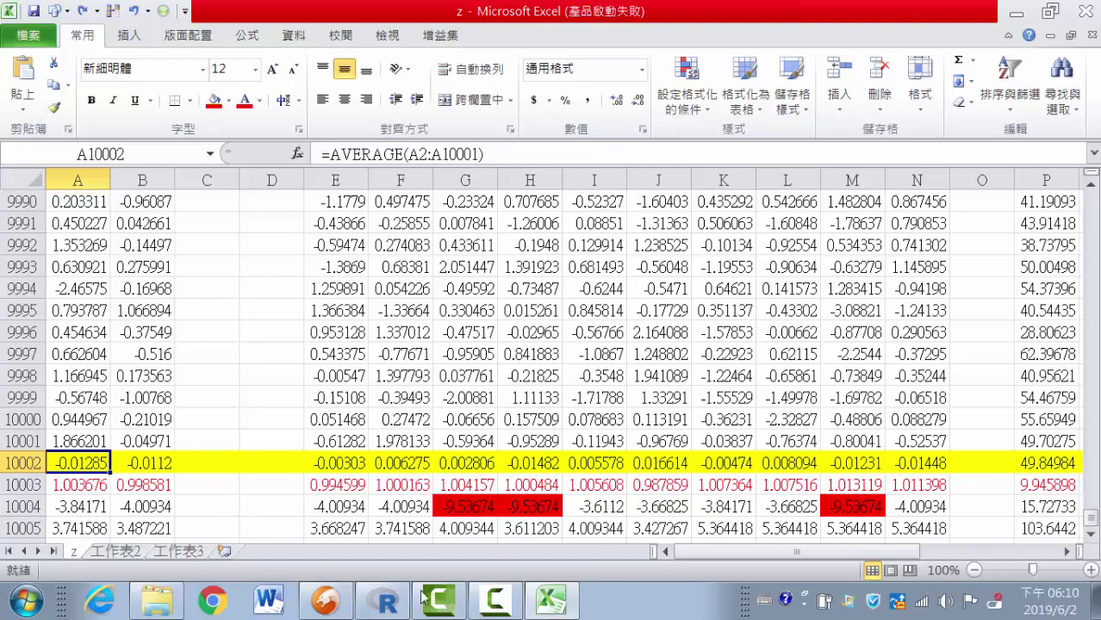
left_click(383, 601)
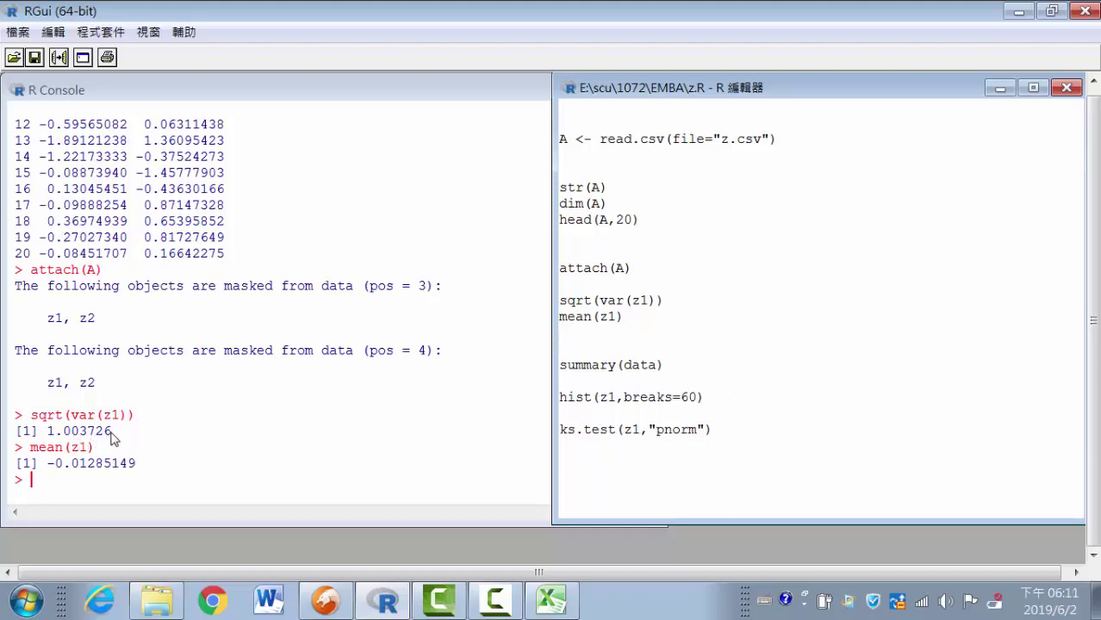
Run summary(data) to list the z1 and z2 summaries in the console
right_click(678, 364)
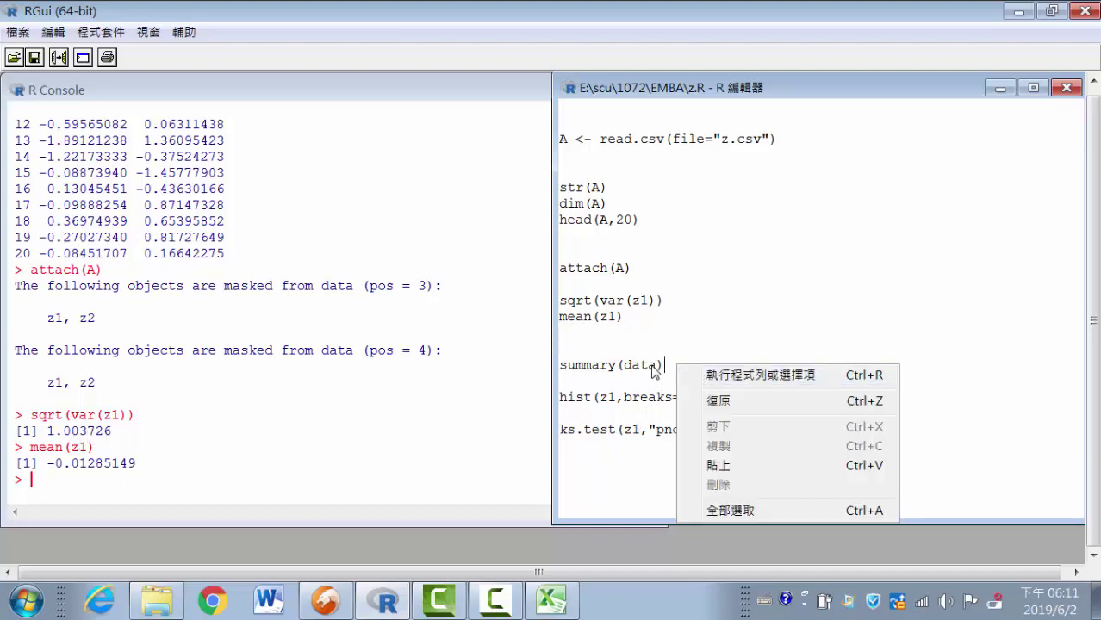
left_click(655, 369)
right_click(666, 364)
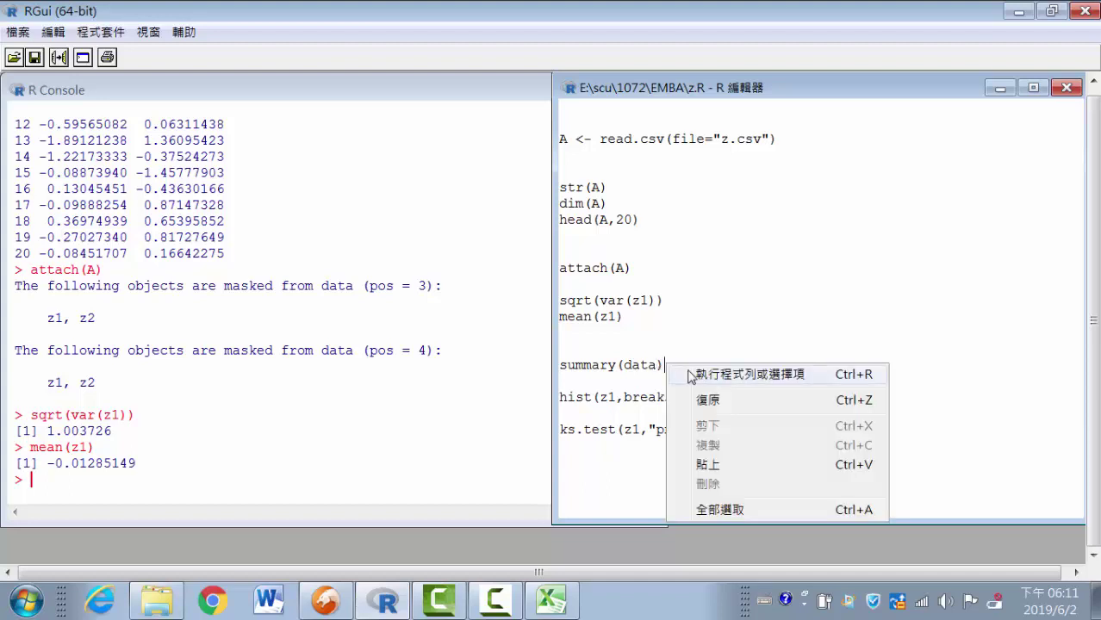
left_click(693, 372)
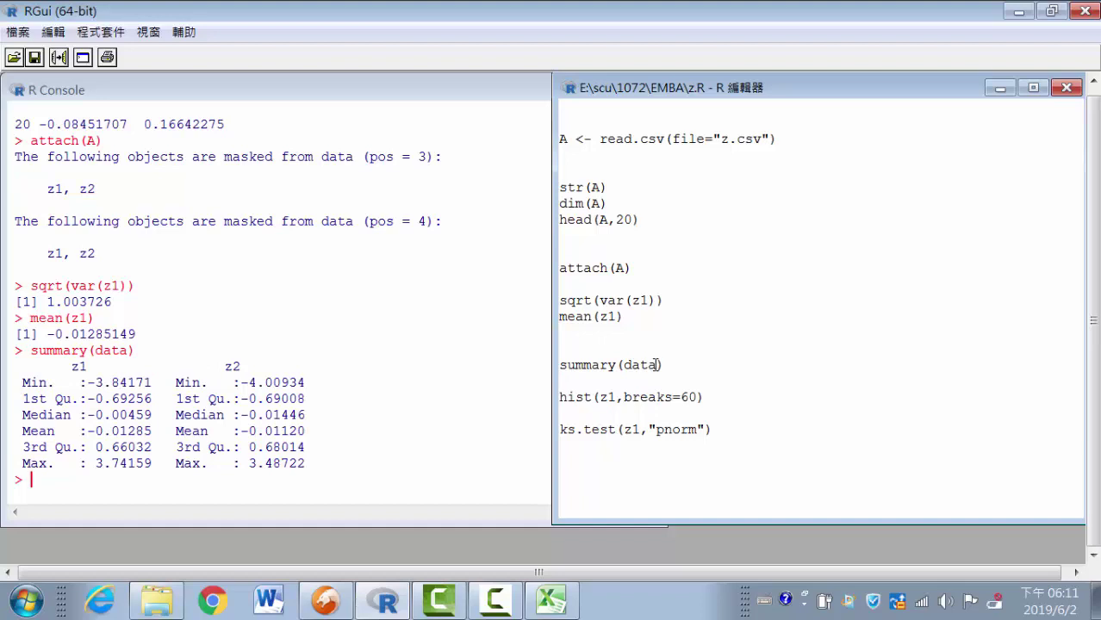
Change the line to summary(A), run it, and mark z1's minimum -3.84171 and maximum 3.74159
left_click_drag(656, 364, 623, 363)
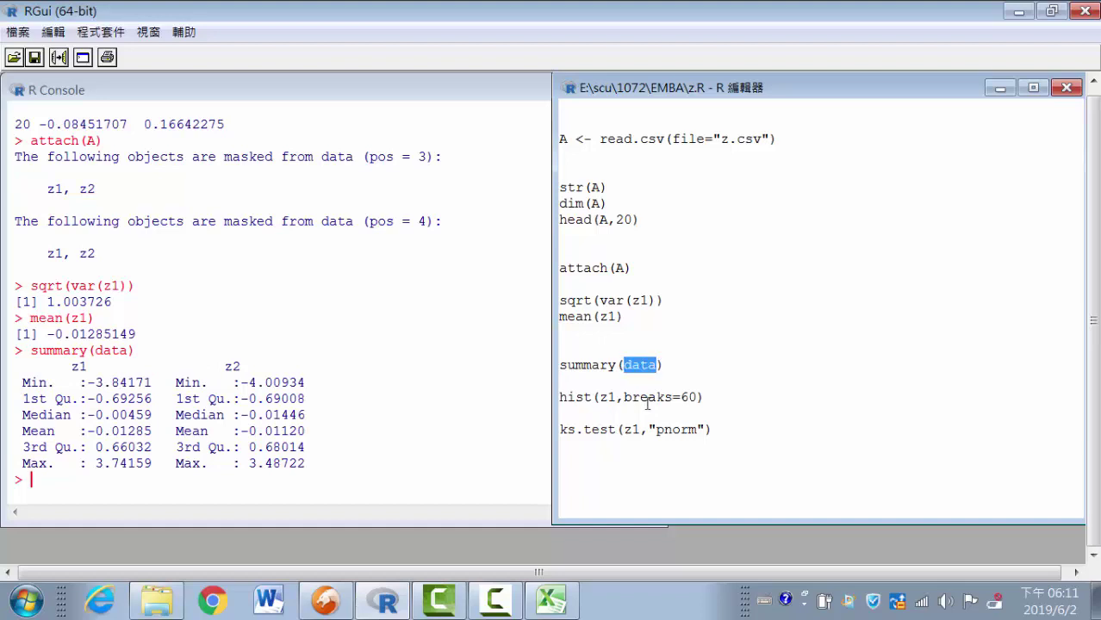
type("A")
left_click(652, 366)
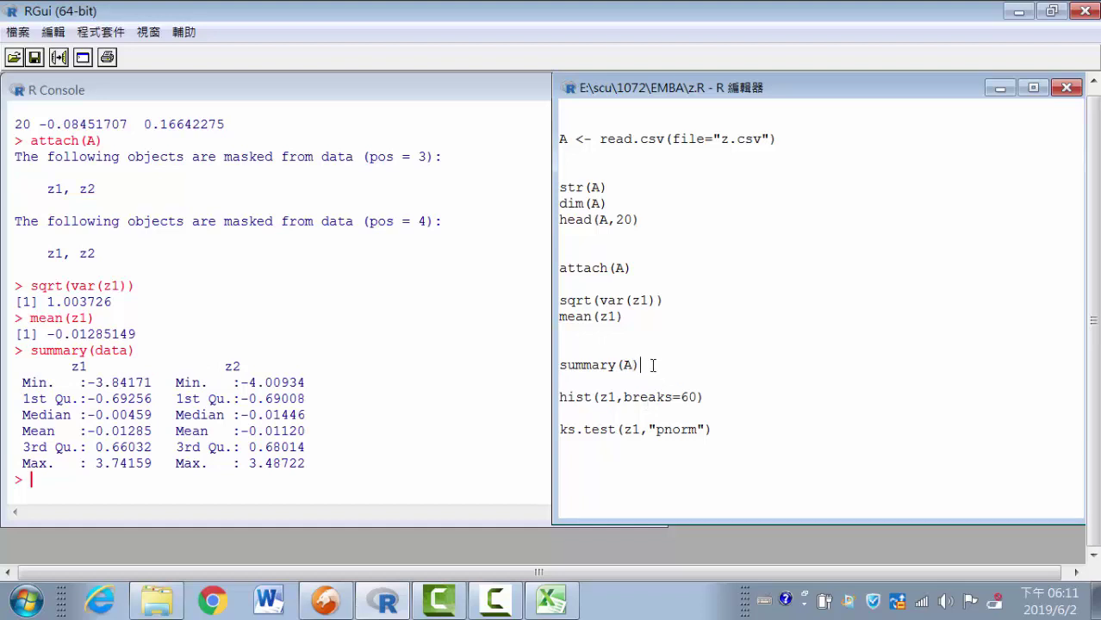
right_click(652, 365)
left_click(679, 374)
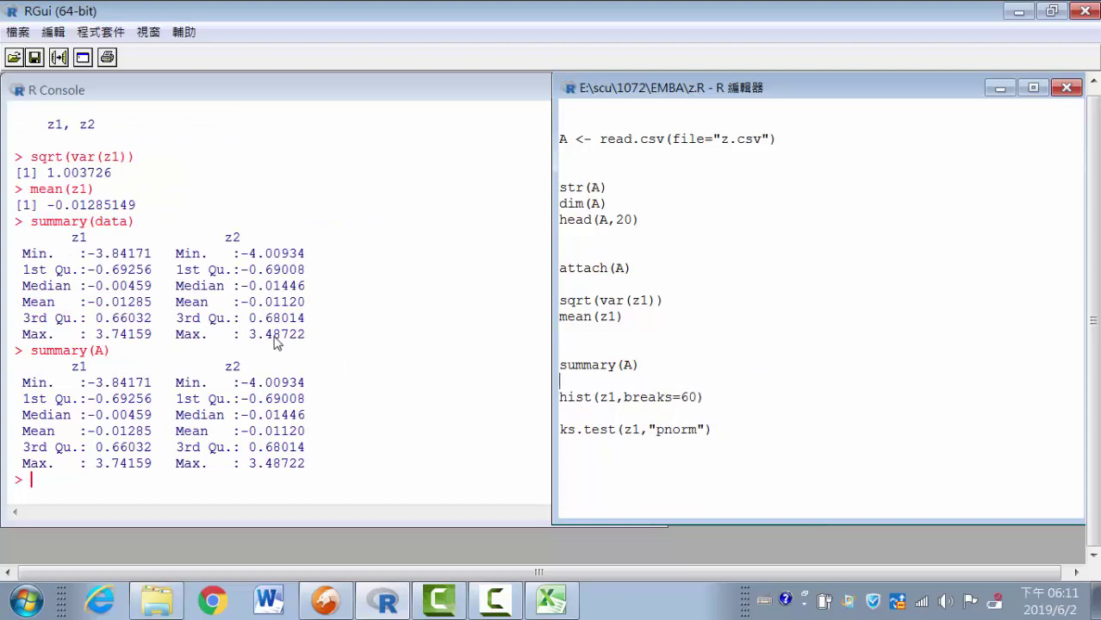
left_click(93, 384)
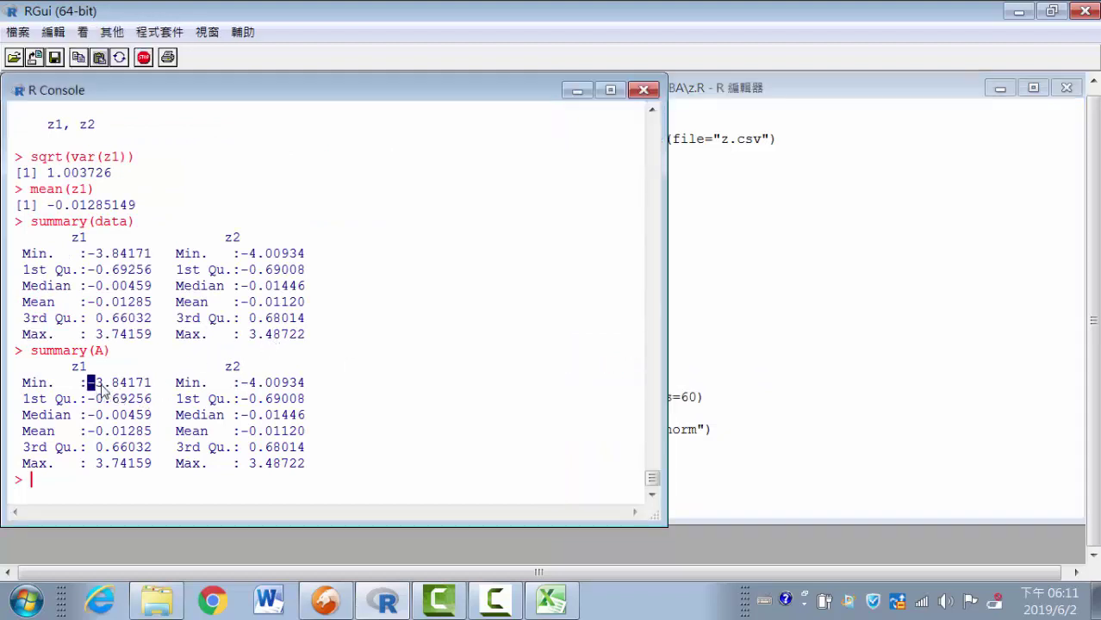
left_click_drag(102, 390, 155, 384)
left_click_drag(88, 465, 158, 468)
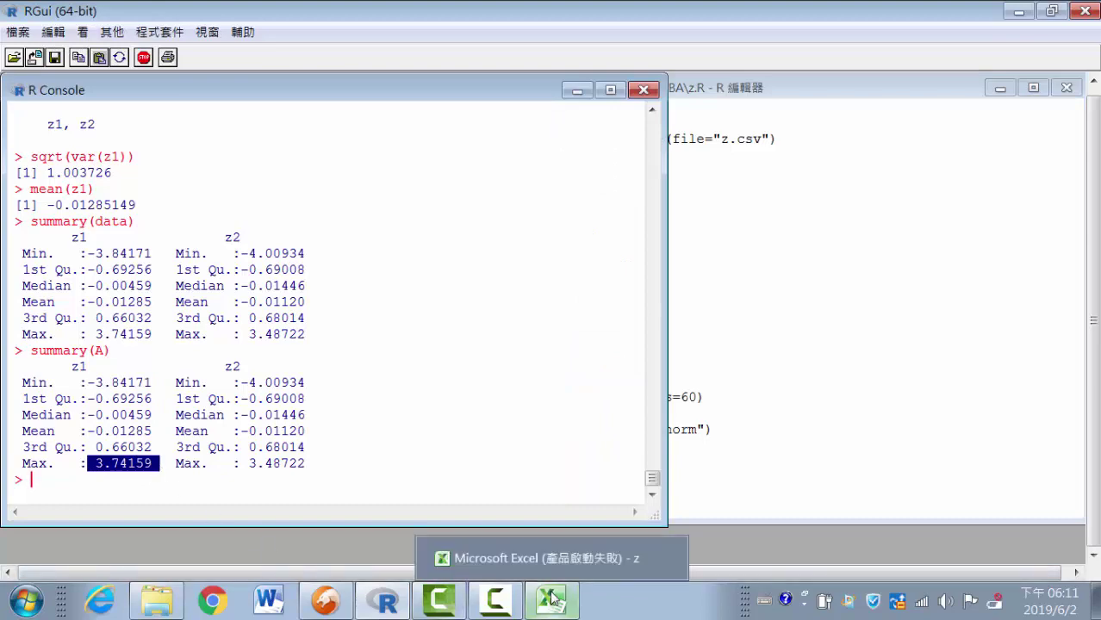
left_click(552, 601)
Check Excel's MIN in A10004 (-3.84171) and MAX in A10005 (3.741588) against R, then return to RGui
scroll(109, 508, "down", 1)
left_click(87, 445)
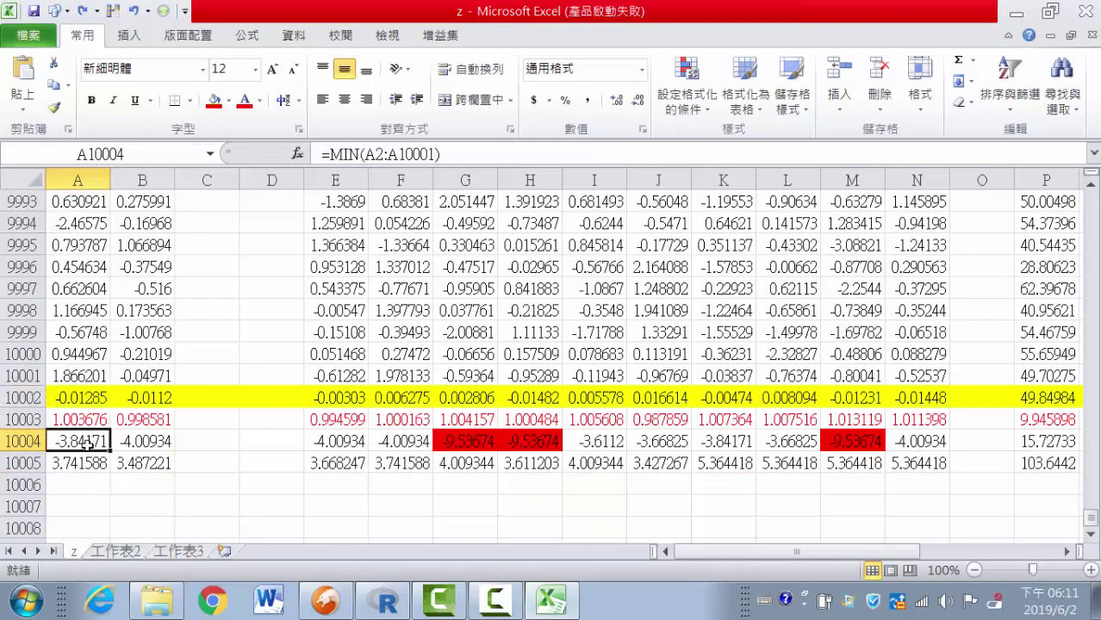
left_click(89, 466)
mouse_move(441, 605)
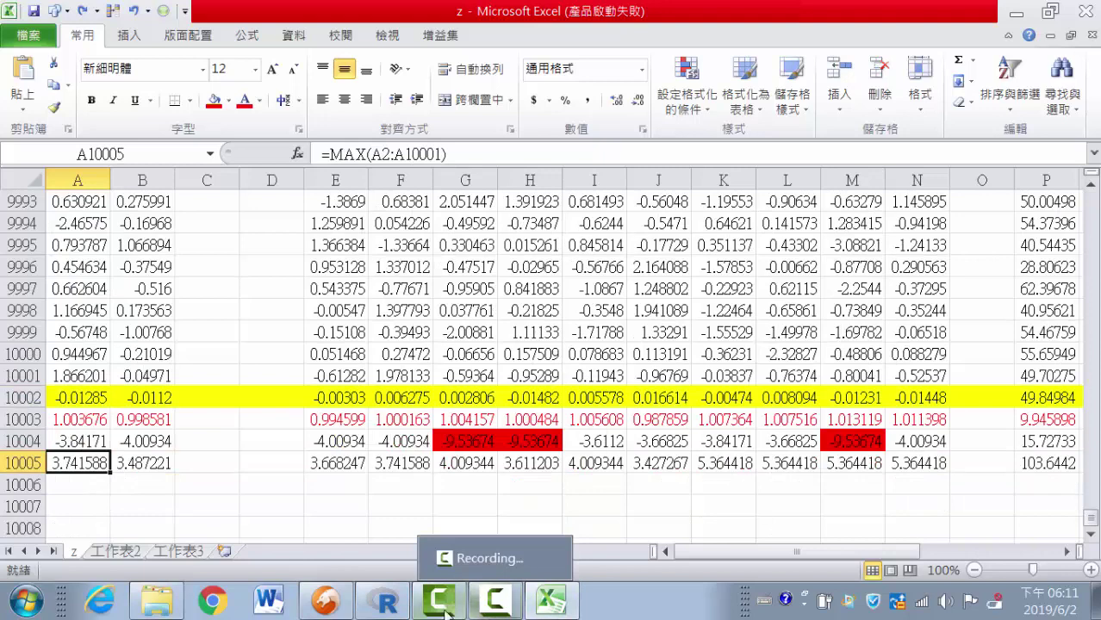
left_click(385, 601)
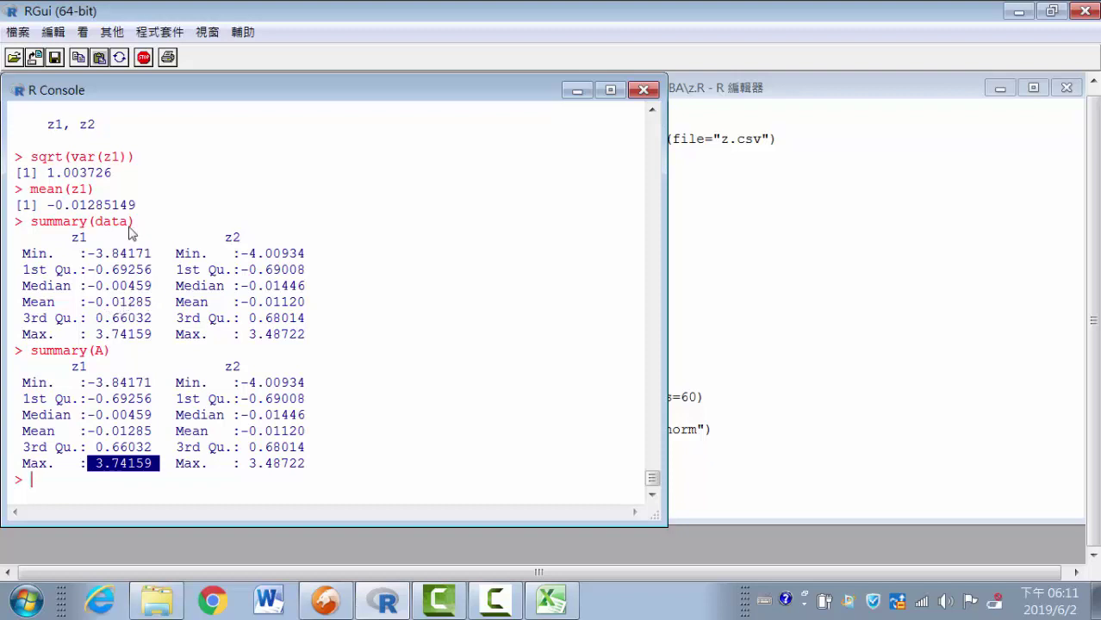
In the z.R editor, delete the blank lines between mean(z1) and summary(A)
left_click(422, 233)
left_click(796, 345)
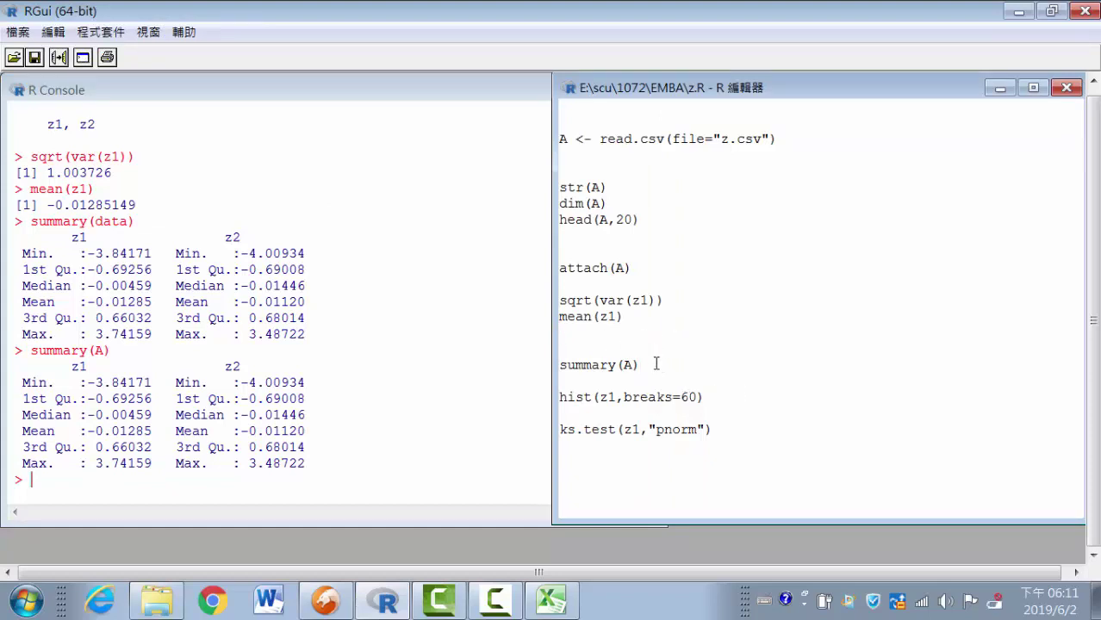
left_click_drag(656, 364, 544, 355)
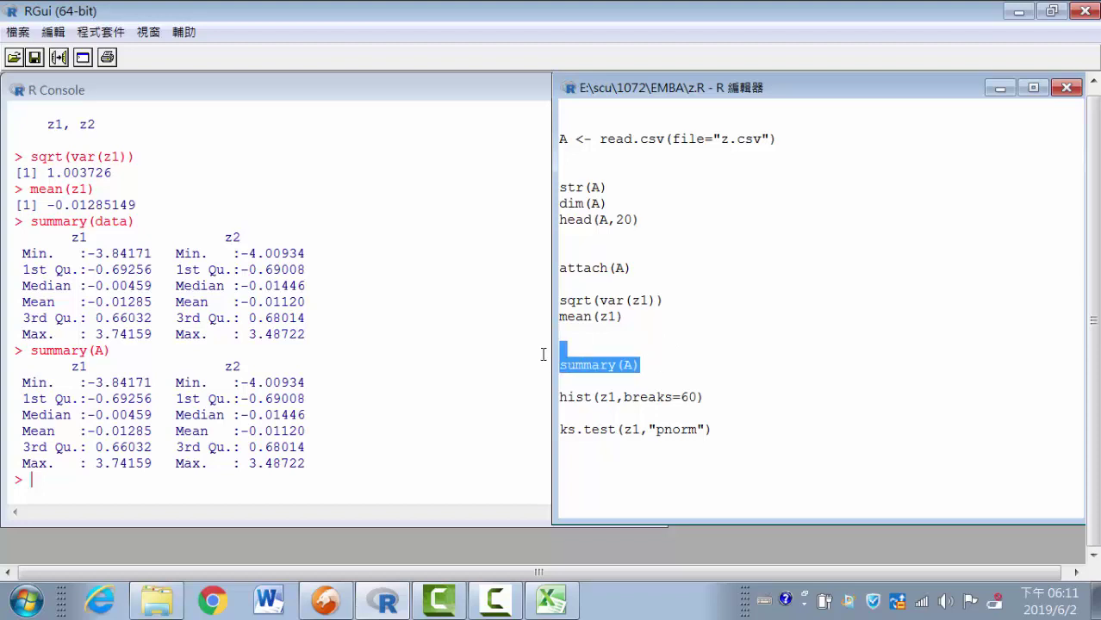
left_click(572, 335)
key("Delete")
key("Delete")
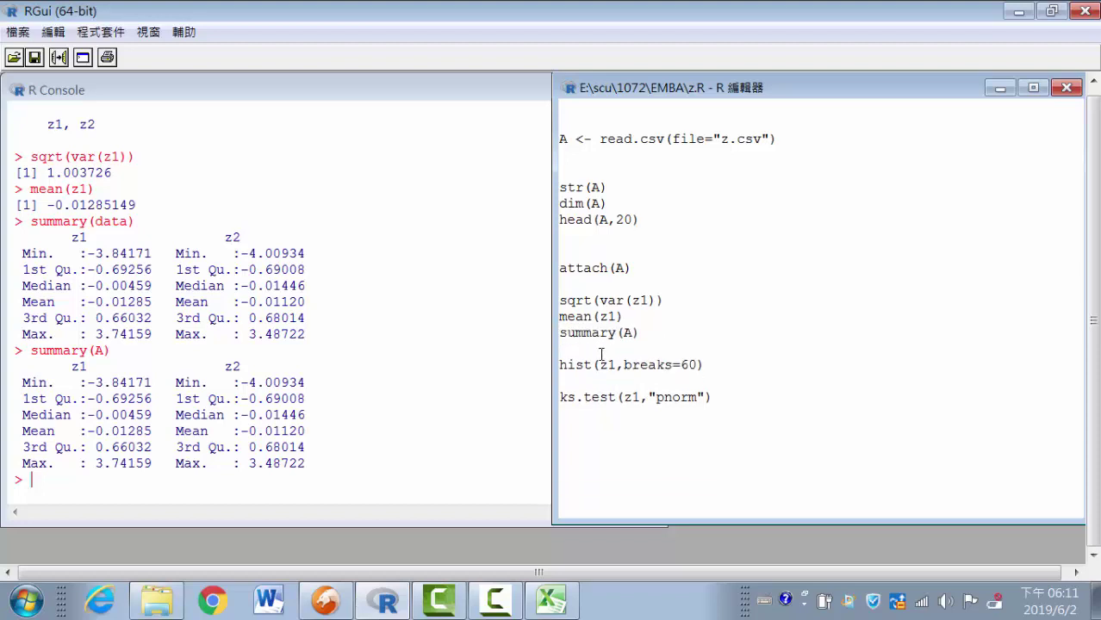
Add a #histogram comment on a new line below hist(z1,breaks=60)
left_click_drag(593, 371, 544, 365)
left_click(726, 370)
key("Return")
type("#")
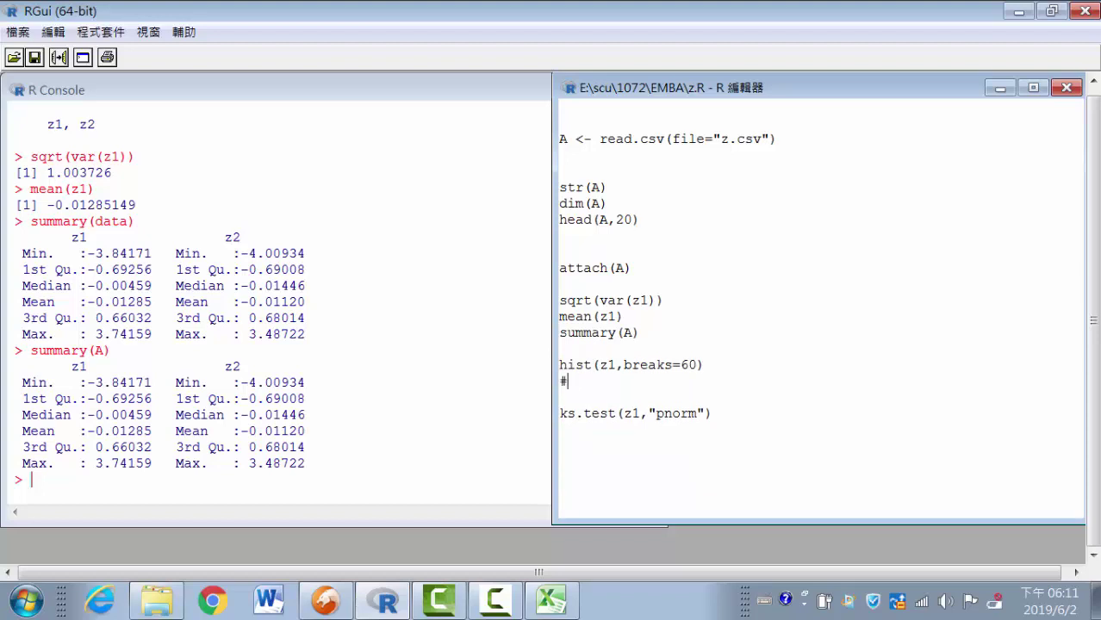
type("hisogr")
type("am")
key("BackSpace")
type("t")
type("o")
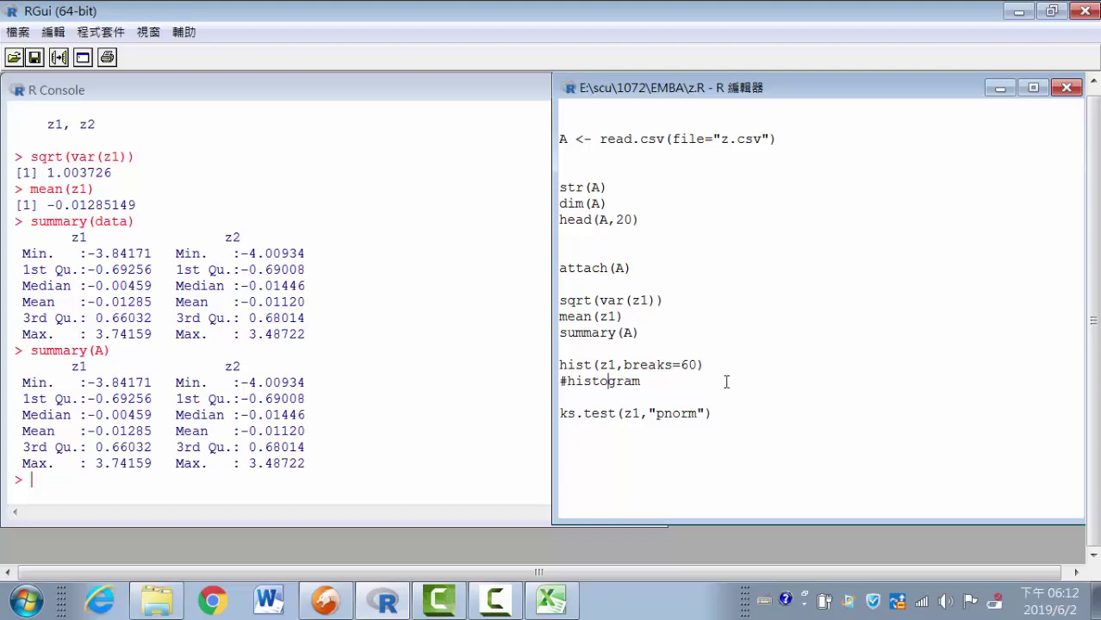
Run hist(z1,breaks=60) to draw the histogram of z1
mouse_move(616, 367)
left_mouse_down()
mouse_move(602, 366)
mouse_move(719, 367)
left_mouse_up()
left_click(706, 365)
right_click(712, 366)
left_click(733, 381)
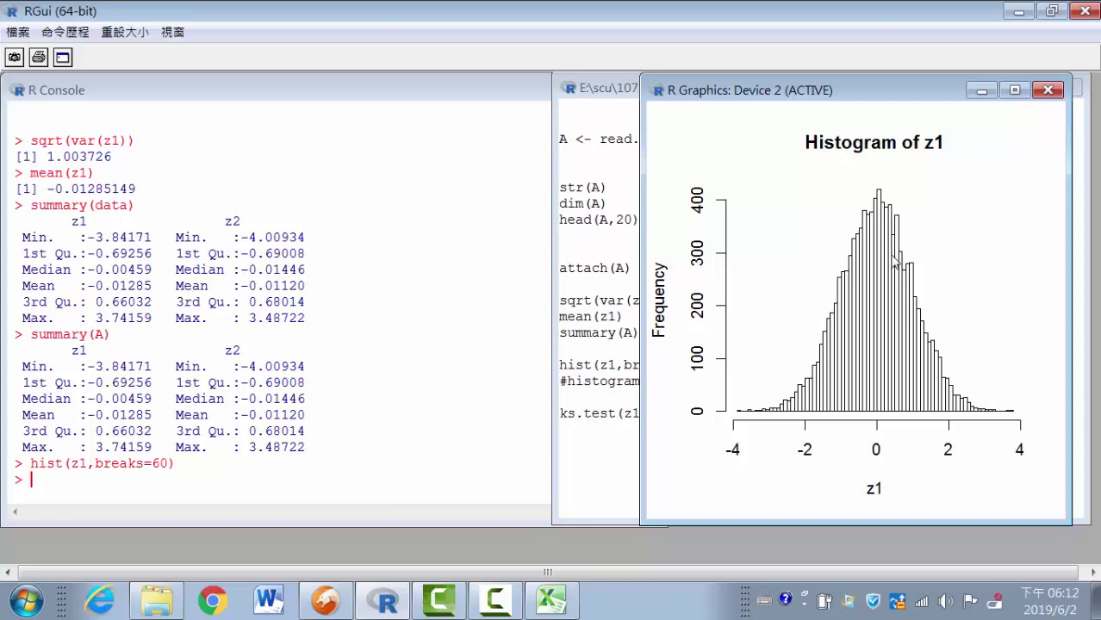
Change the histogram to breaks=80 and run hist(z1,breaks=80)
left_click(600, 367)
left_click(687, 367)
key("BackSpace")
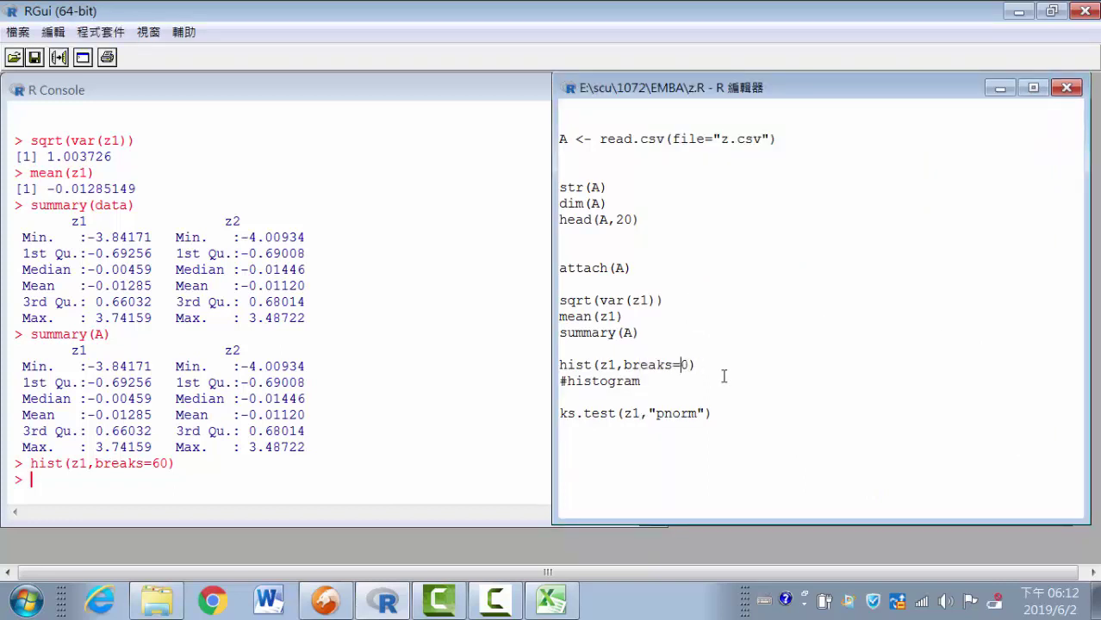
type("8")
right_click(716, 362)
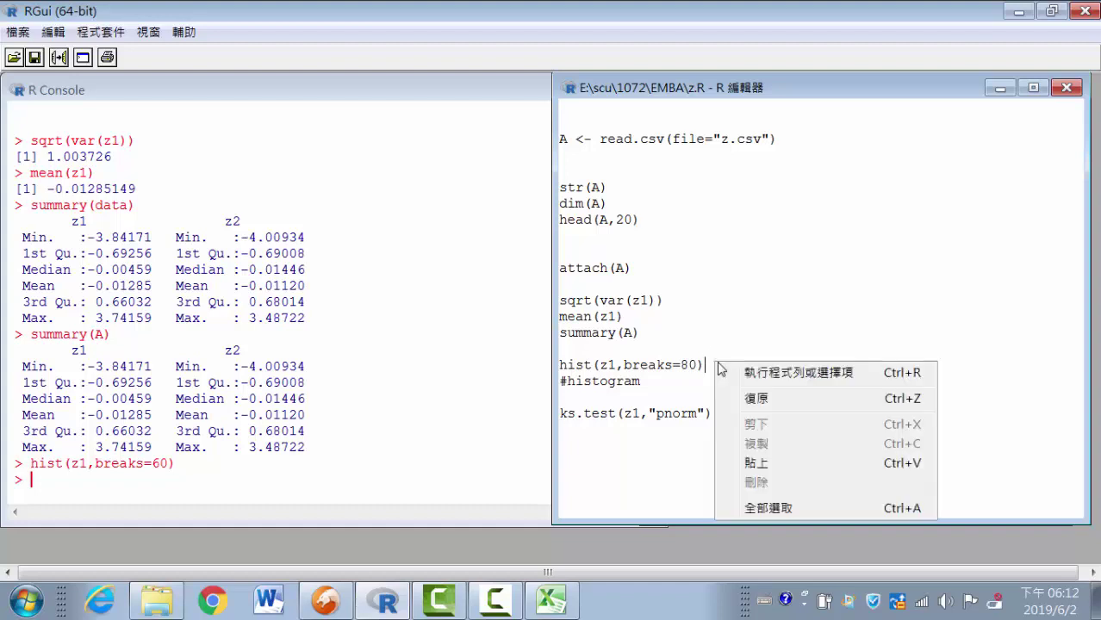
left_click(750, 378)
Redraw the histogram from the console as hist(z1,breaks=30)
left_click(999, 90)
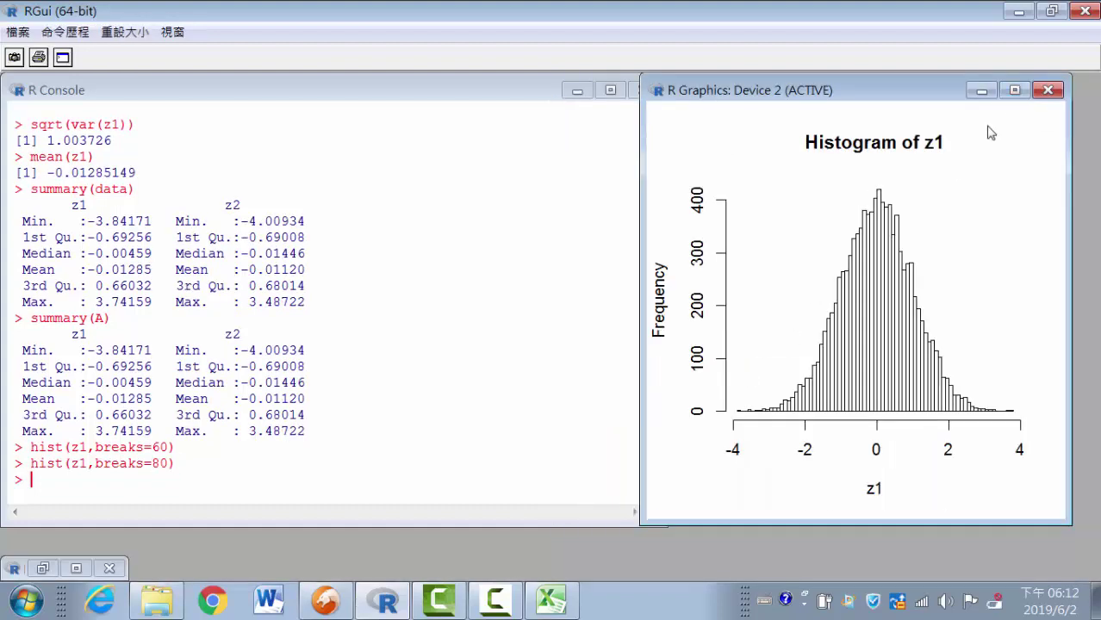
left_click(152, 487)
key("Up")
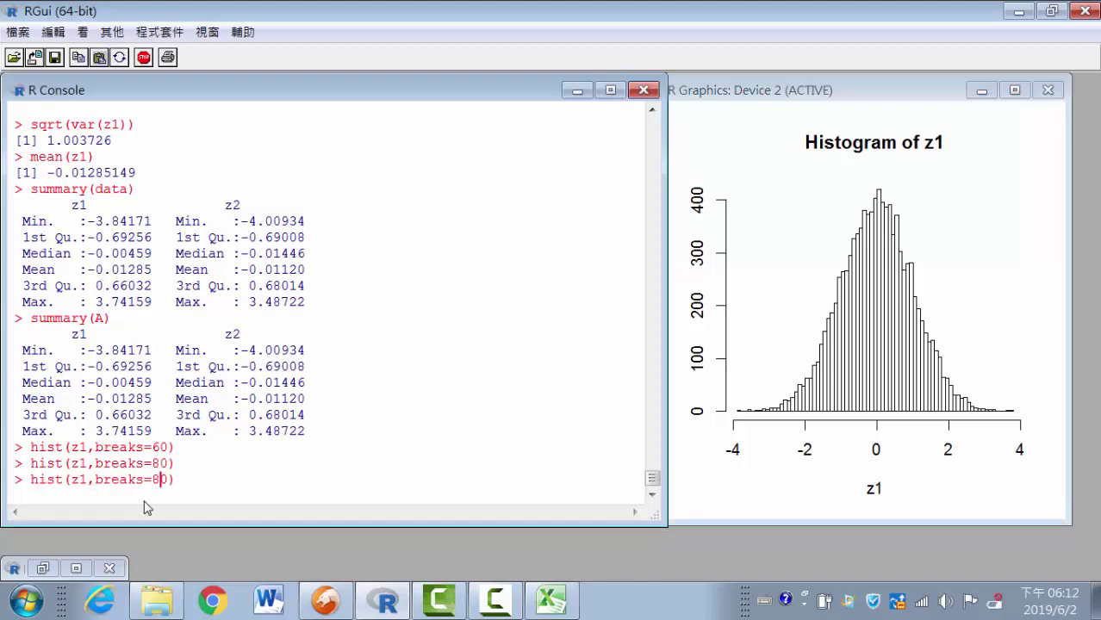
key("BackSpace")
type("3")
key("Return")
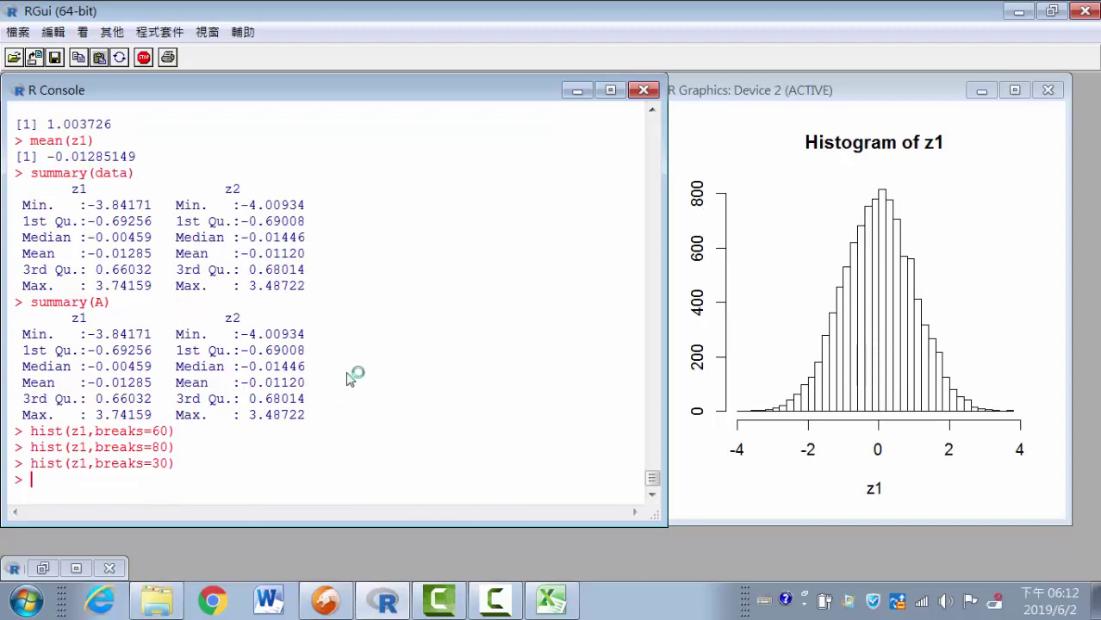
Bring the z.R script back via the Window menu and select ks.test before looking it up online
left_click(981, 90)
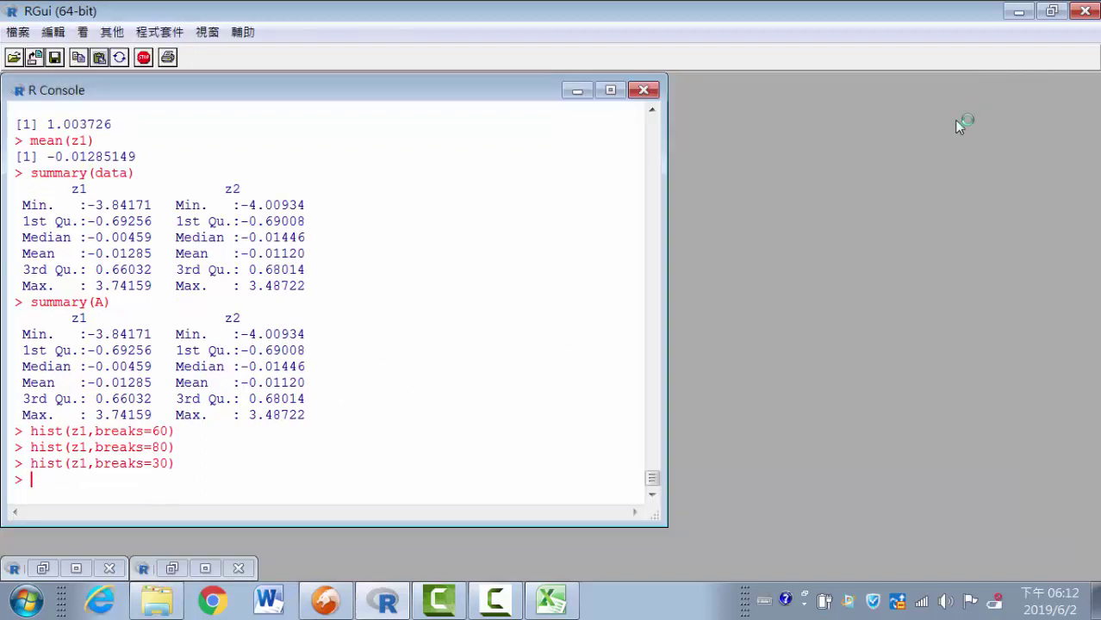
left_click(208, 33)
left_click(293, 159)
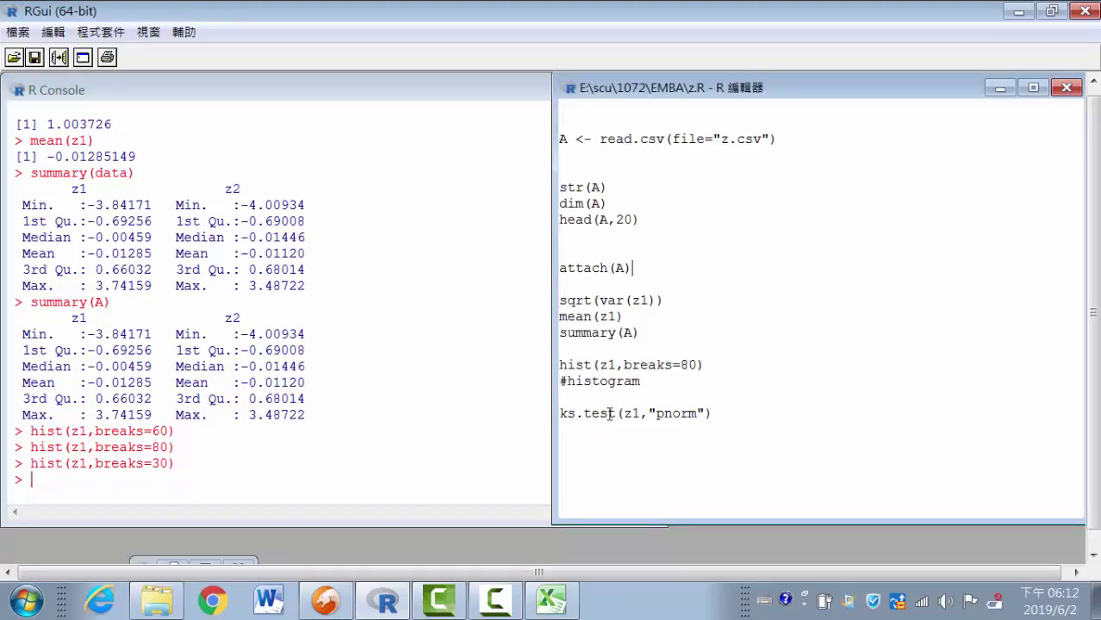
left_click_drag(615, 414, 560, 414)
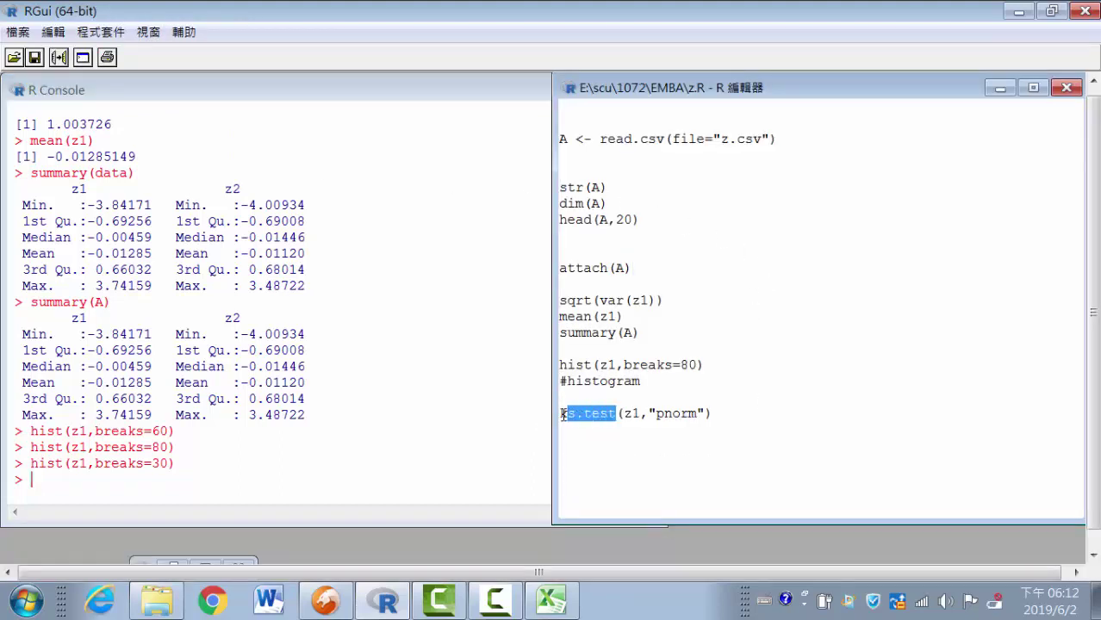
left_click(345, 601)
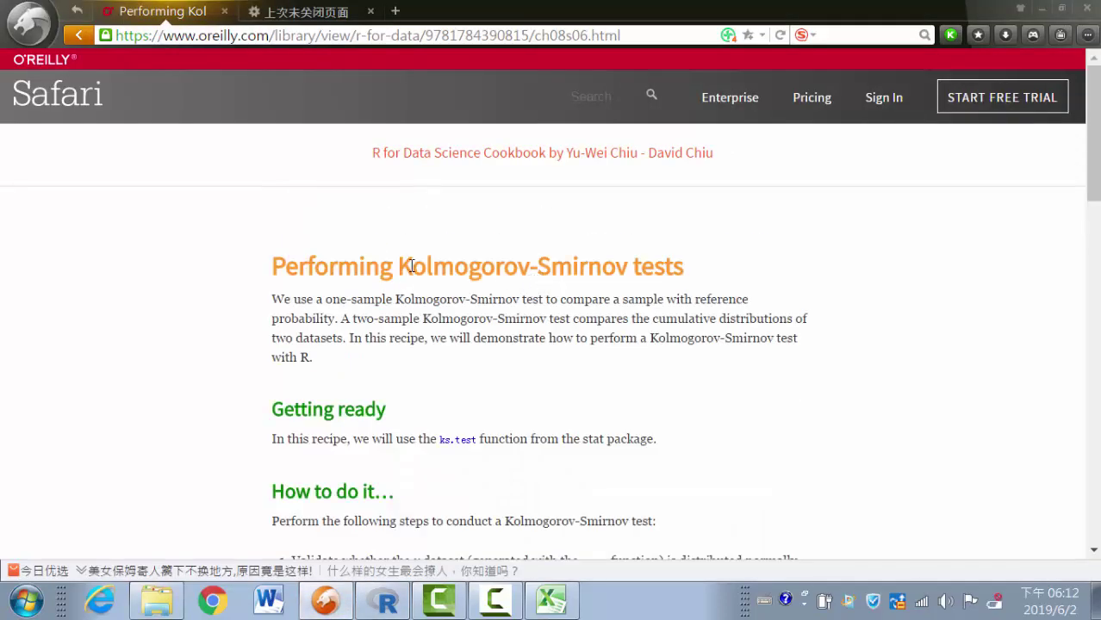
left_click_drag(398, 266, 697, 272)
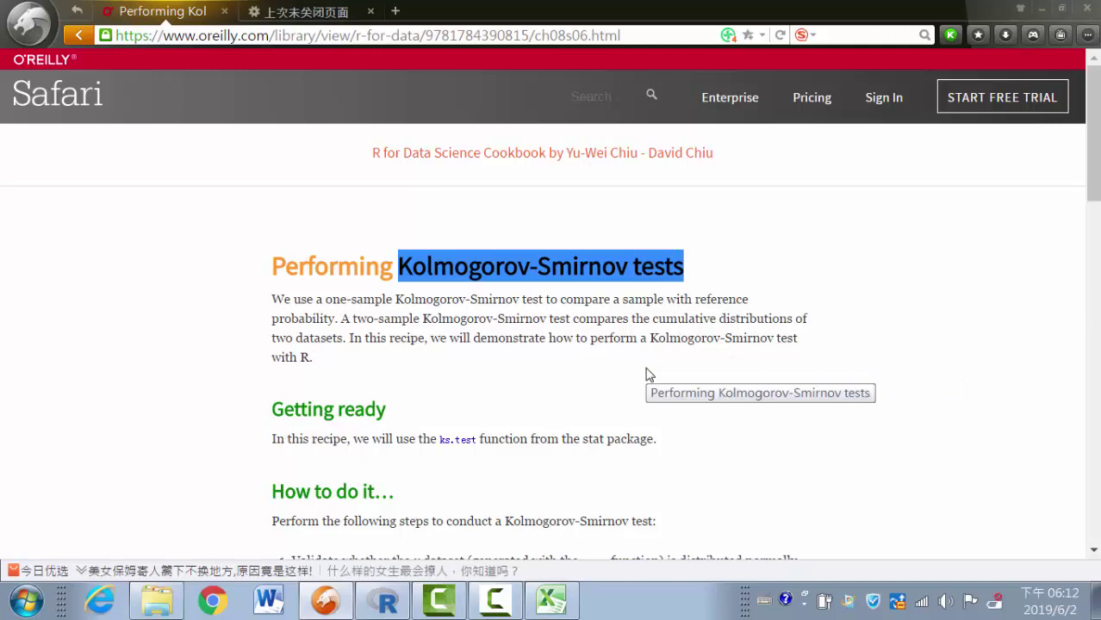
scroll(650, 375, "down", 3)
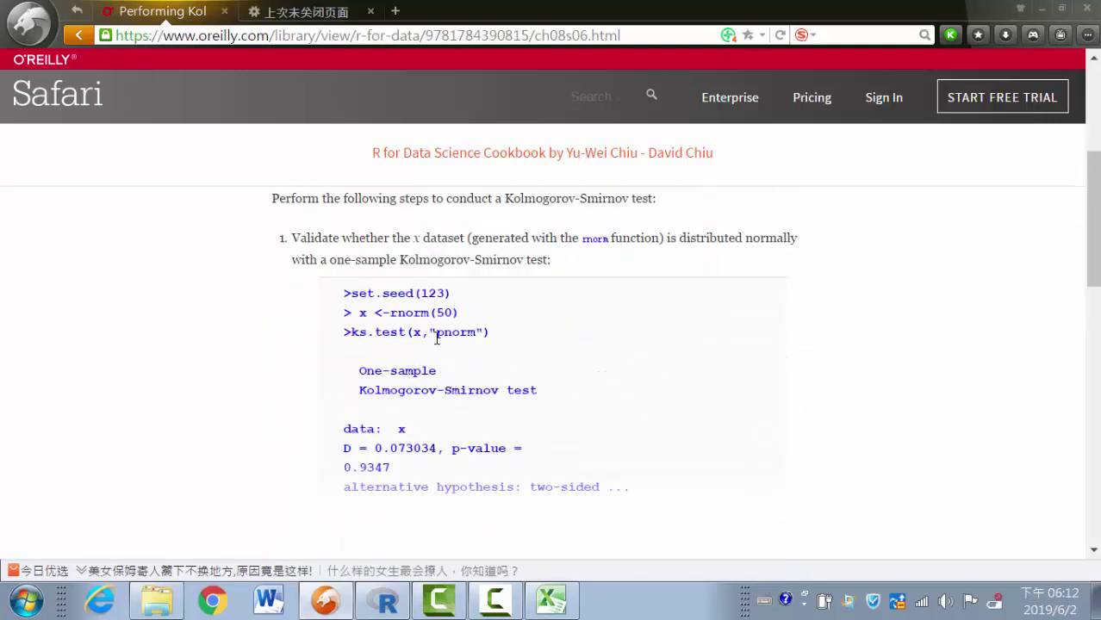
left_click_drag(436, 333, 475, 335)
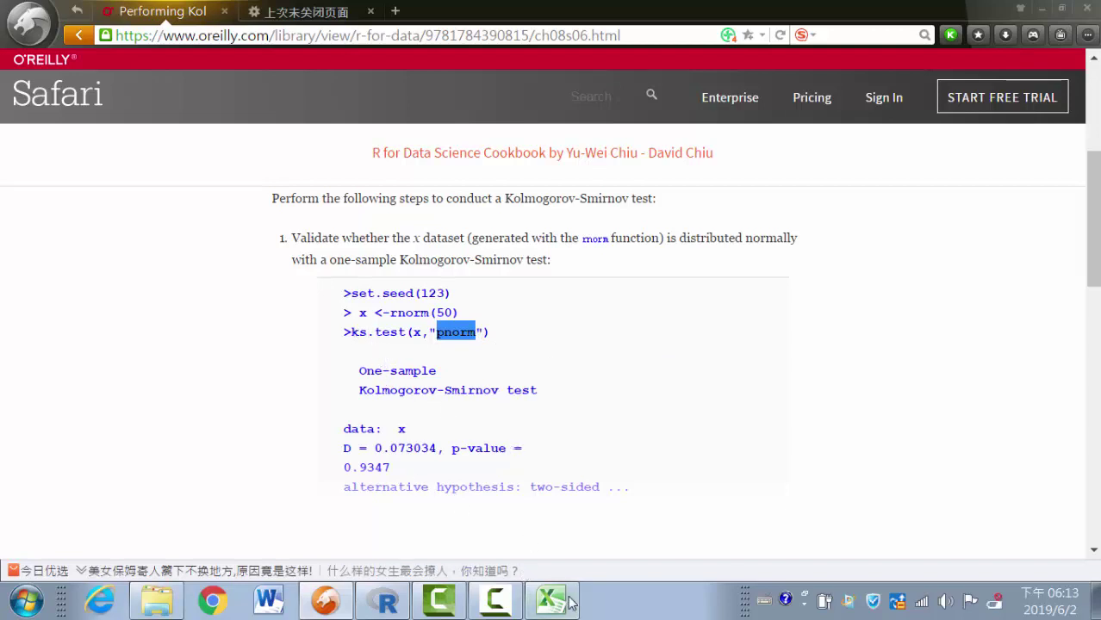
Run ks.test on z1 and note its p-value of 0.4225
mouse_move(430, 608)
left_click(383, 601)
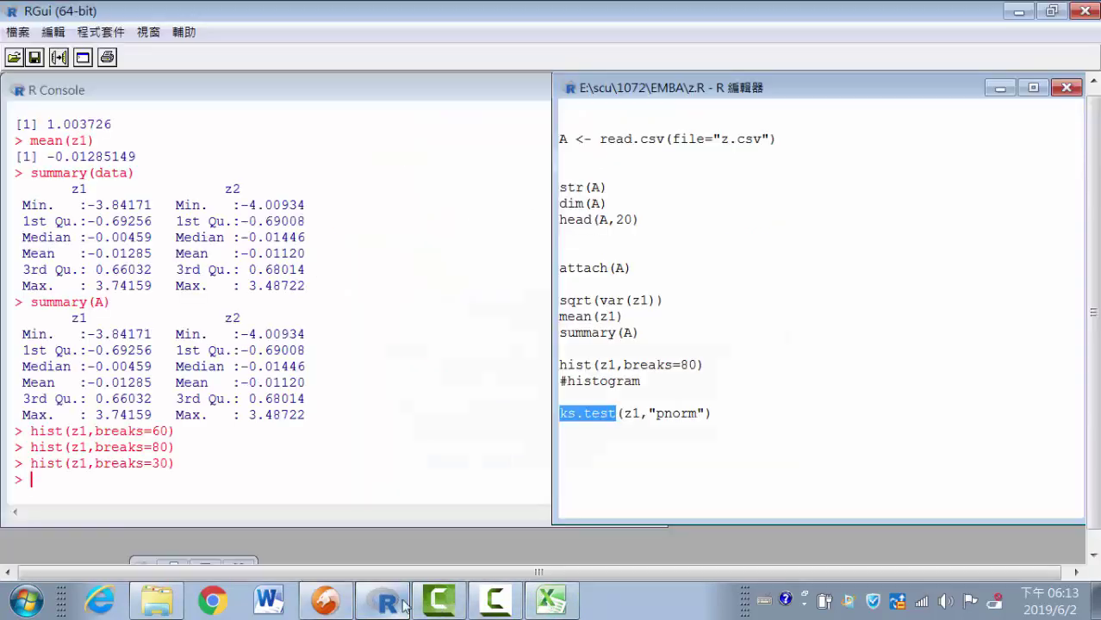
left_click(778, 404)
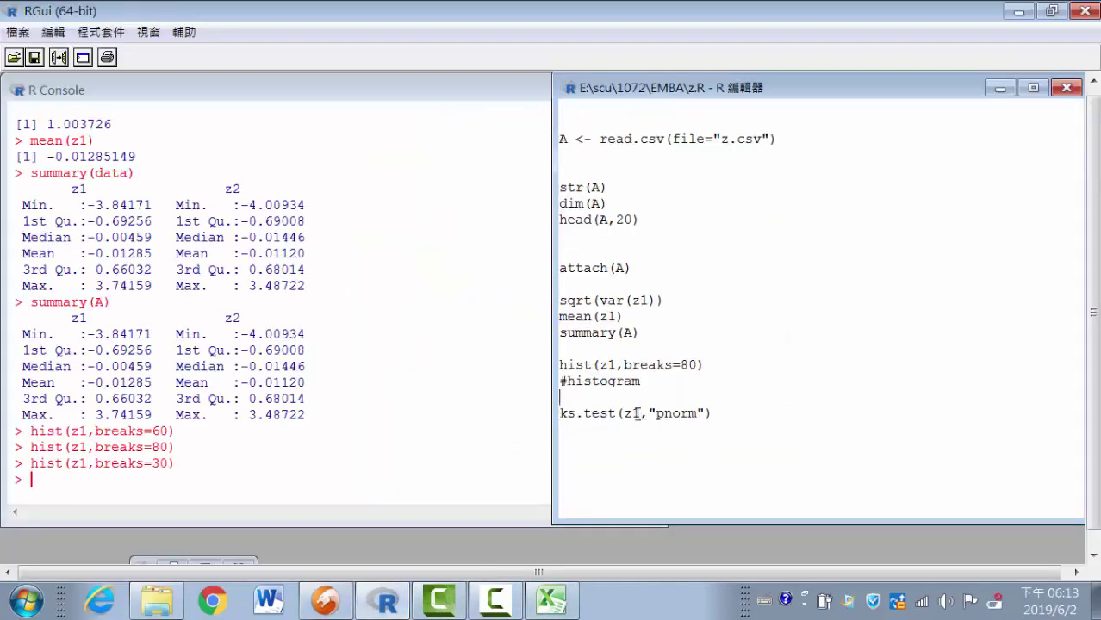
right_click(728, 416)
left_click(758, 425)
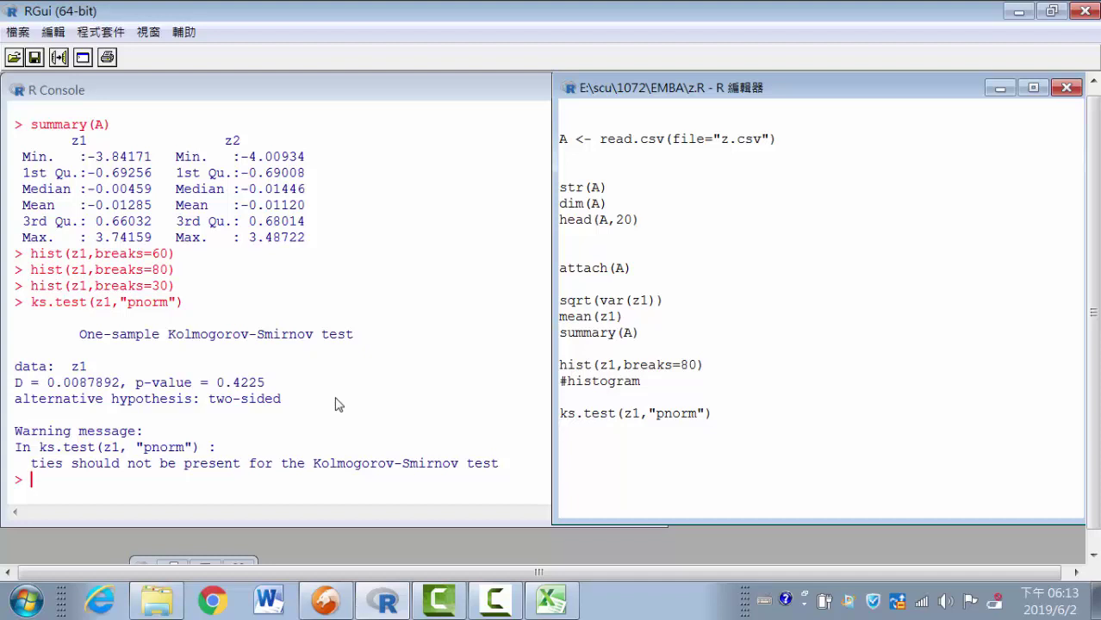
left_click_drag(217, 383, 262, 386)
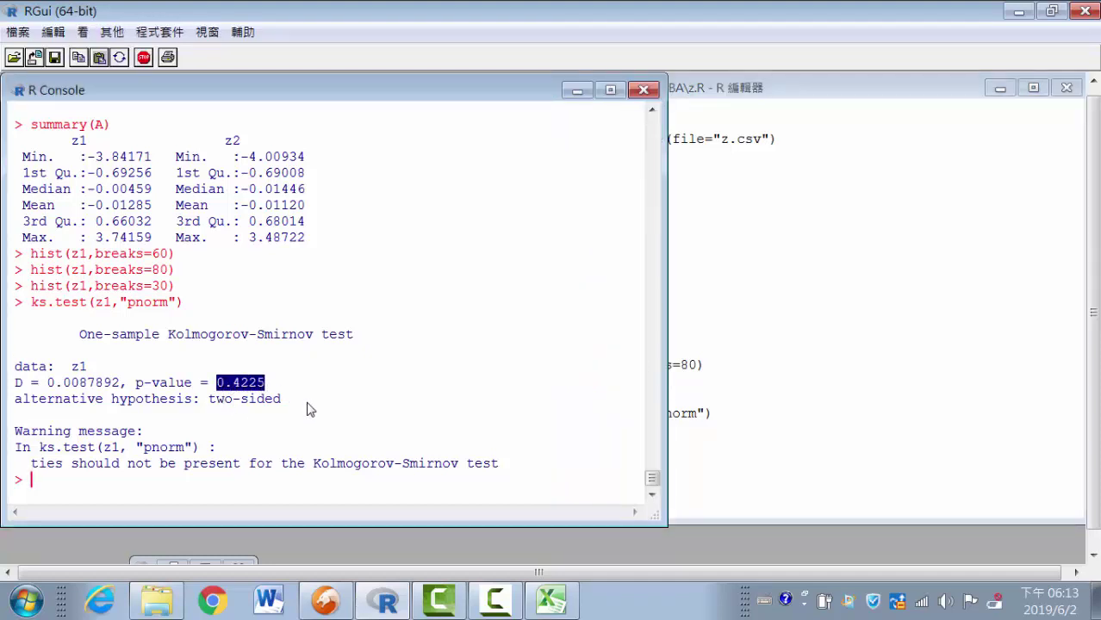
Change the ks.test line to z2 and run it, giving p-value 0.467, then start editing the hist line
left_click(722, 456)
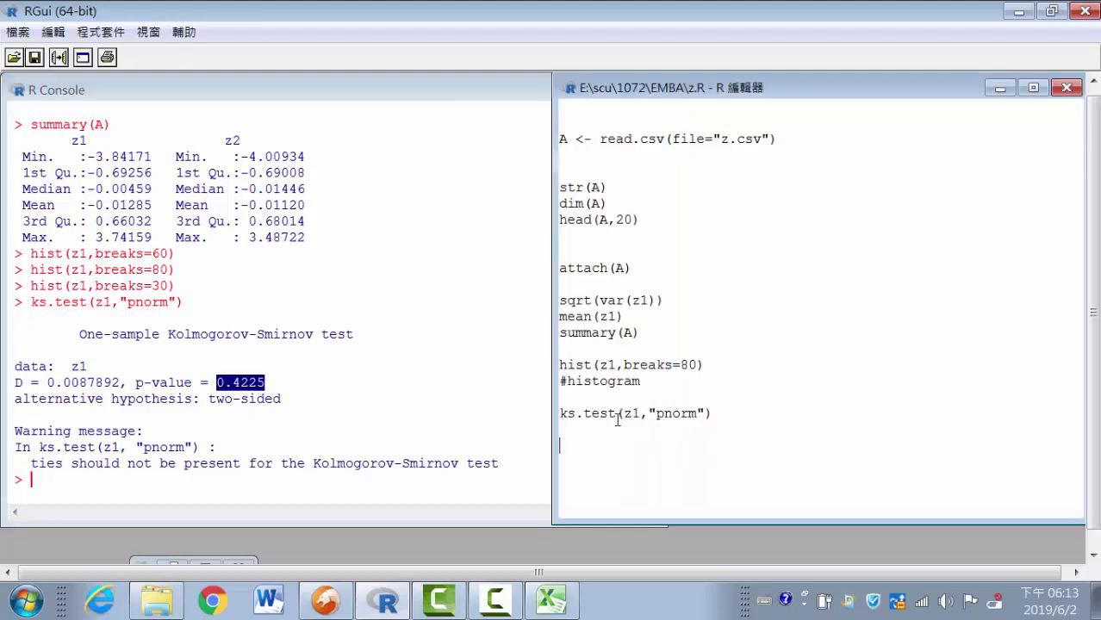
key("Delete")
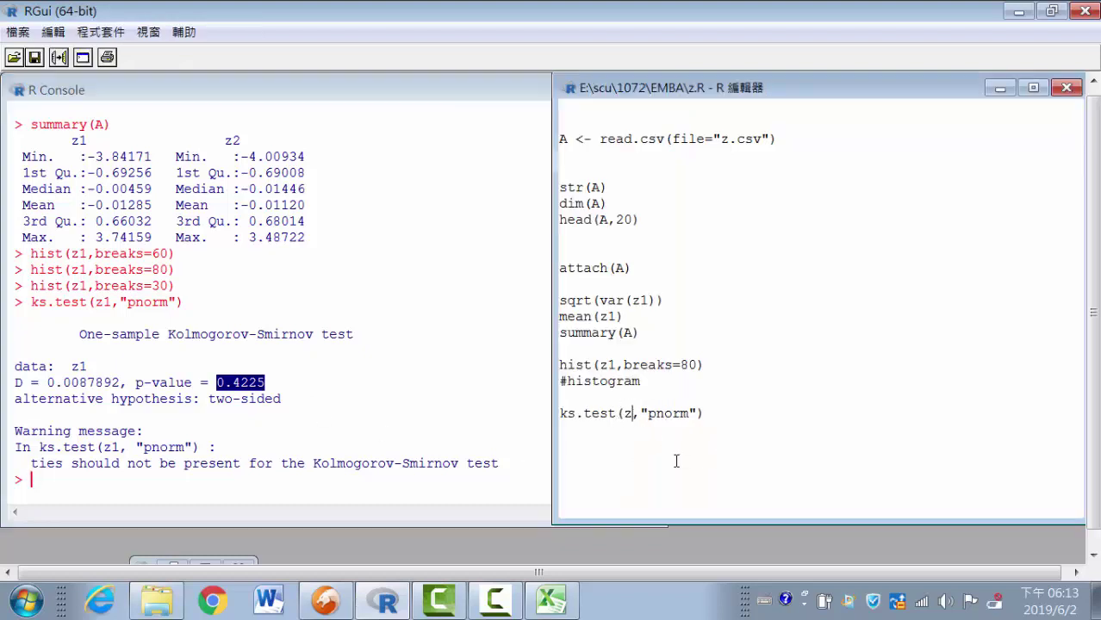
type("2")
right_click(717, 415)
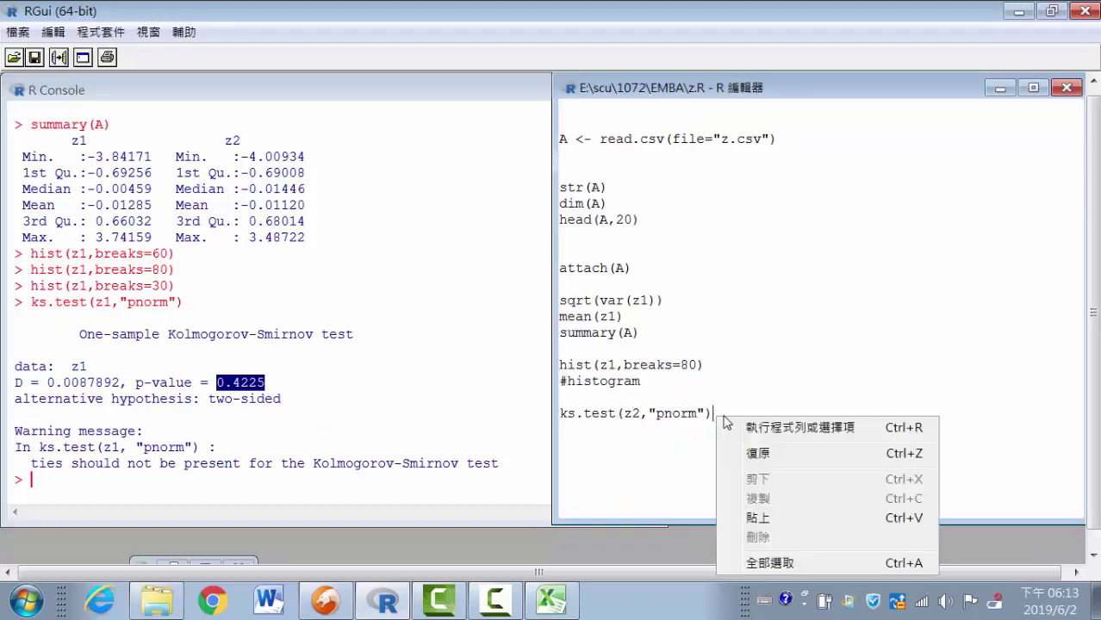
left_click(747, 425)
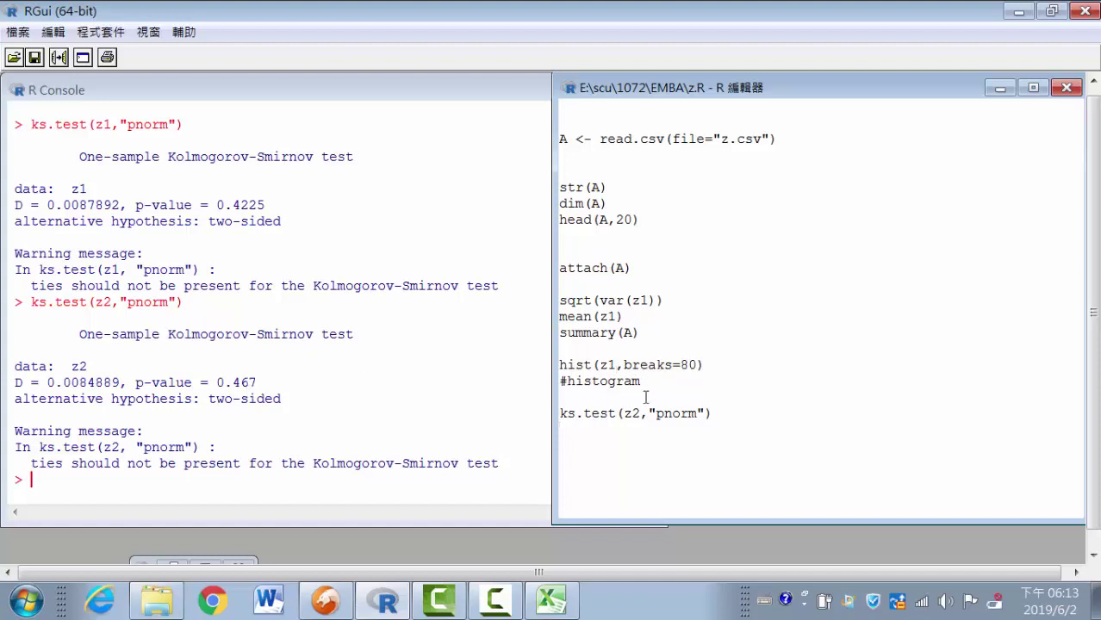
key("BackSpace")
Run hist(z2,breaks=80) and view the z2 histogram in the graphics window
type("2")
right_click(712, 375)
left_click(744, 373)
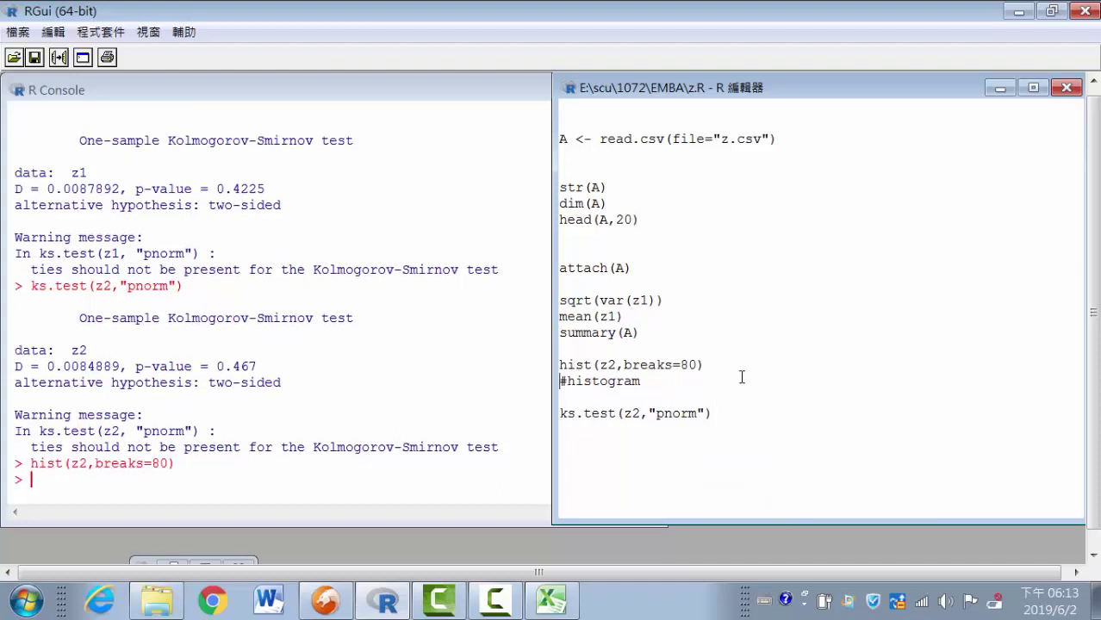
left_click(999, 87)
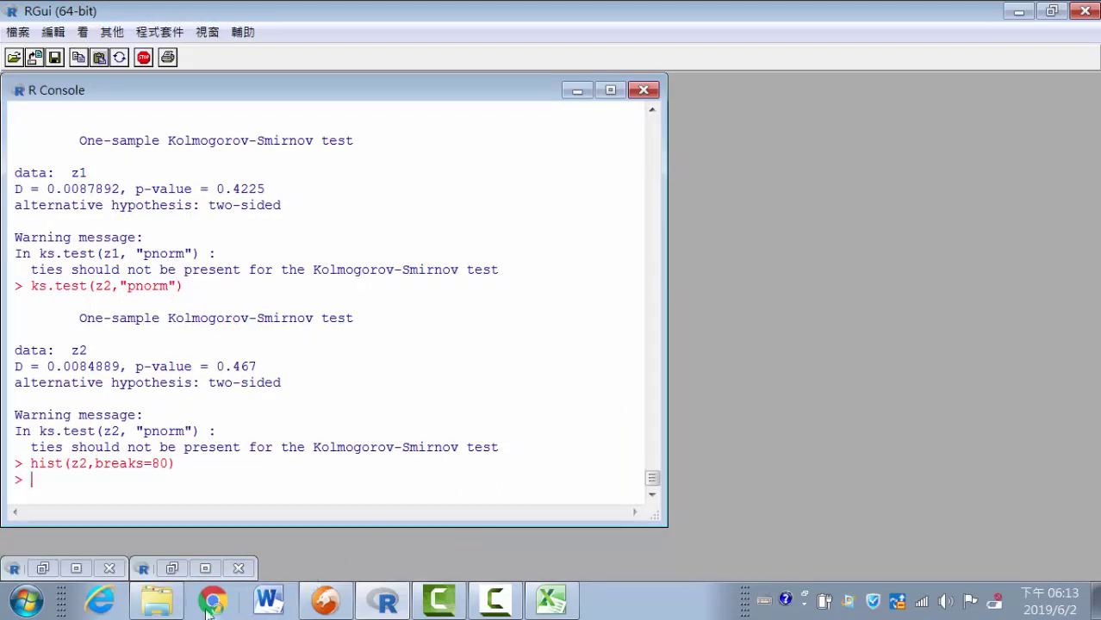
left_click(206, 570)
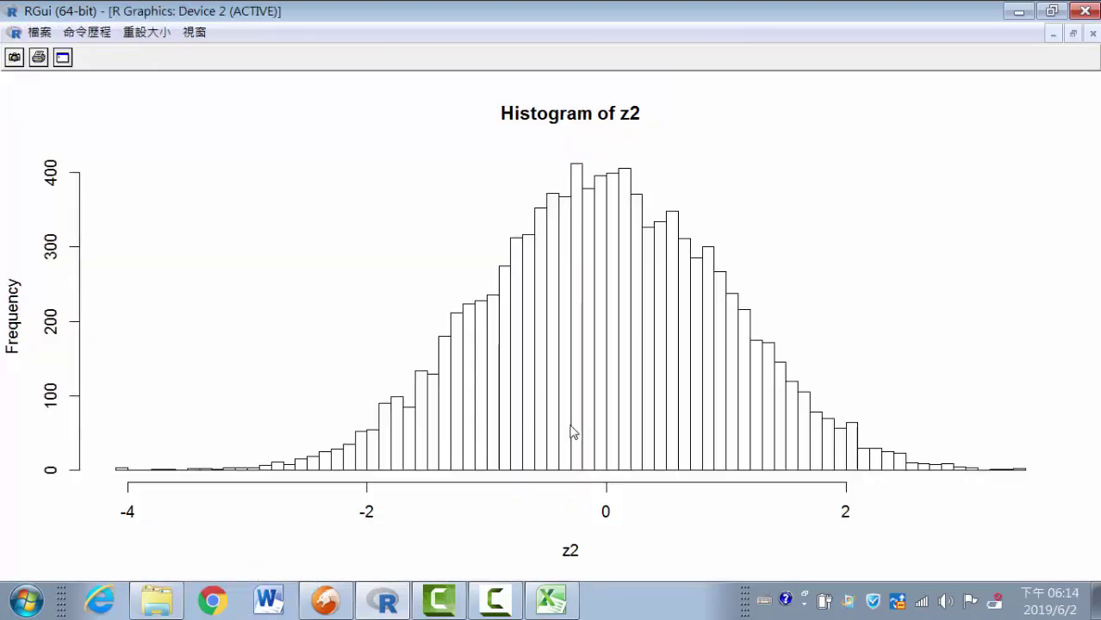
left_click(1074, 37)
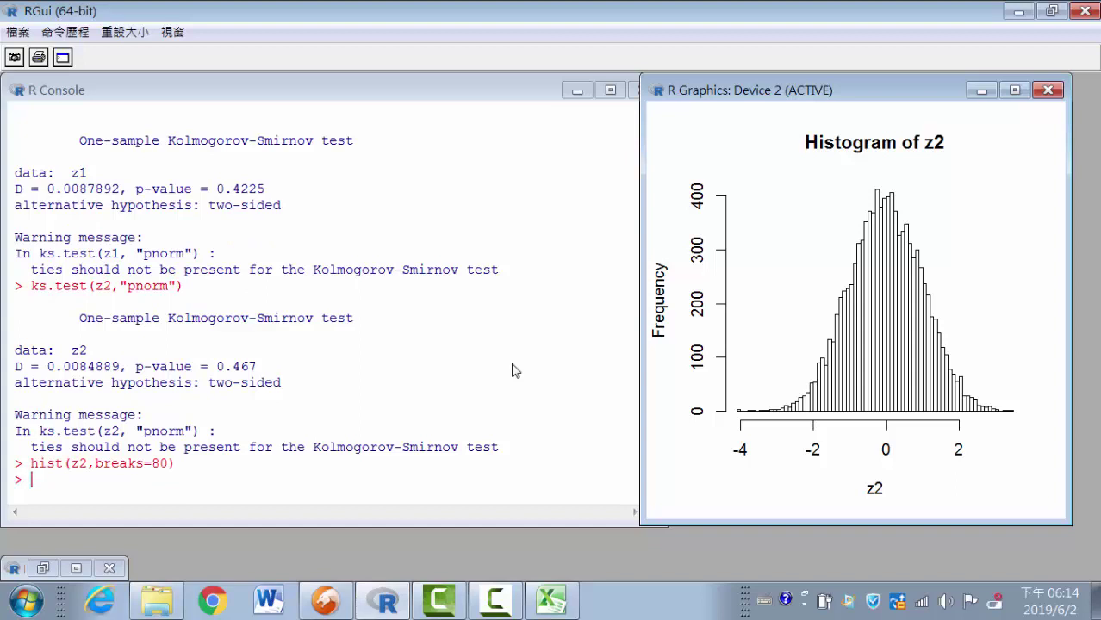
Scroll the console back to review z1's standard deviation 1.003726 and mean -0.01285149
left_click(465, 367)
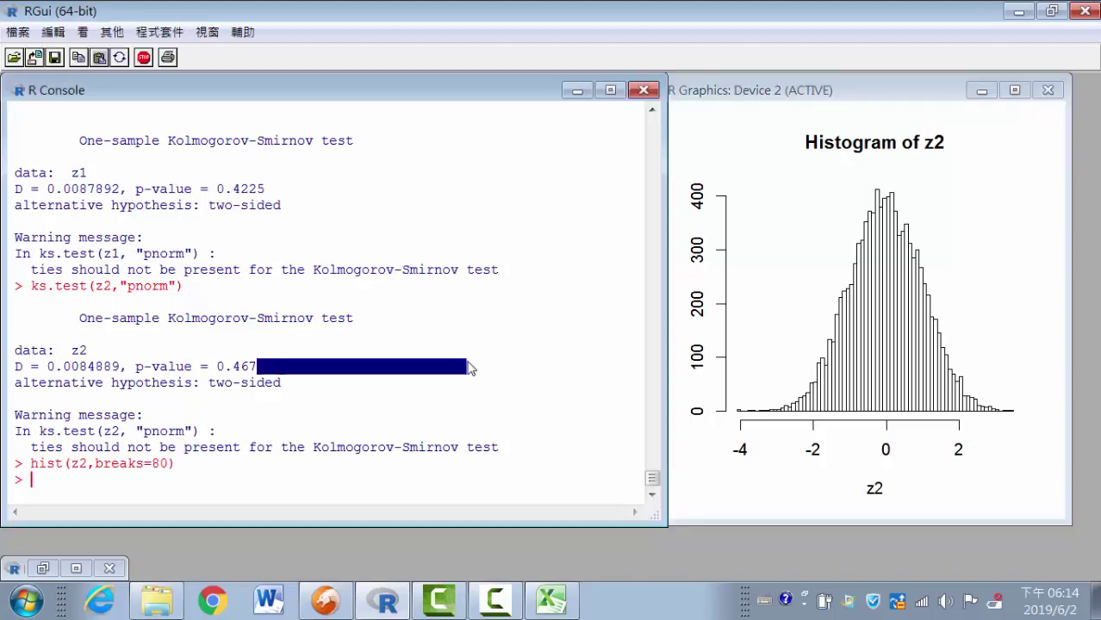
scroll(467, 367, "up", 3)
scroll(470, 368, "up", 4)
scroll(471, 368, "up", 4)
scroll(304, 349, "up", 1)
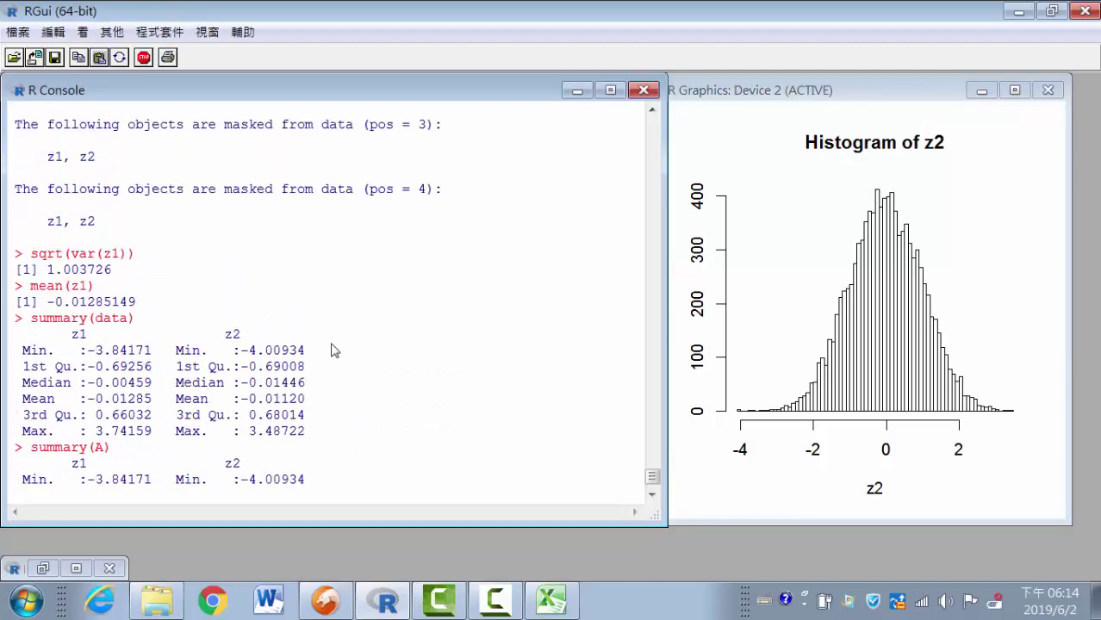
scroll(329, 345, "up", 3)
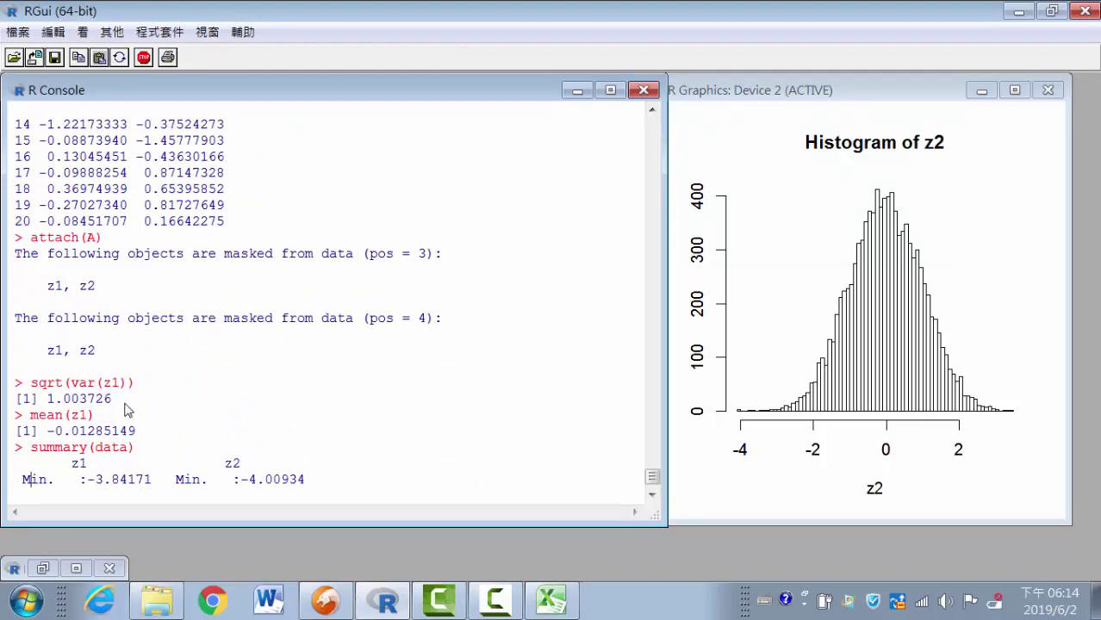
left_click_drag(112, 399, 41, 399)
left_click_drag(136, 431, 48, 432)
left_click(515, 336)
In the z workbook, clear the contents of summary rows 10002–10005
left_click(558, 596)
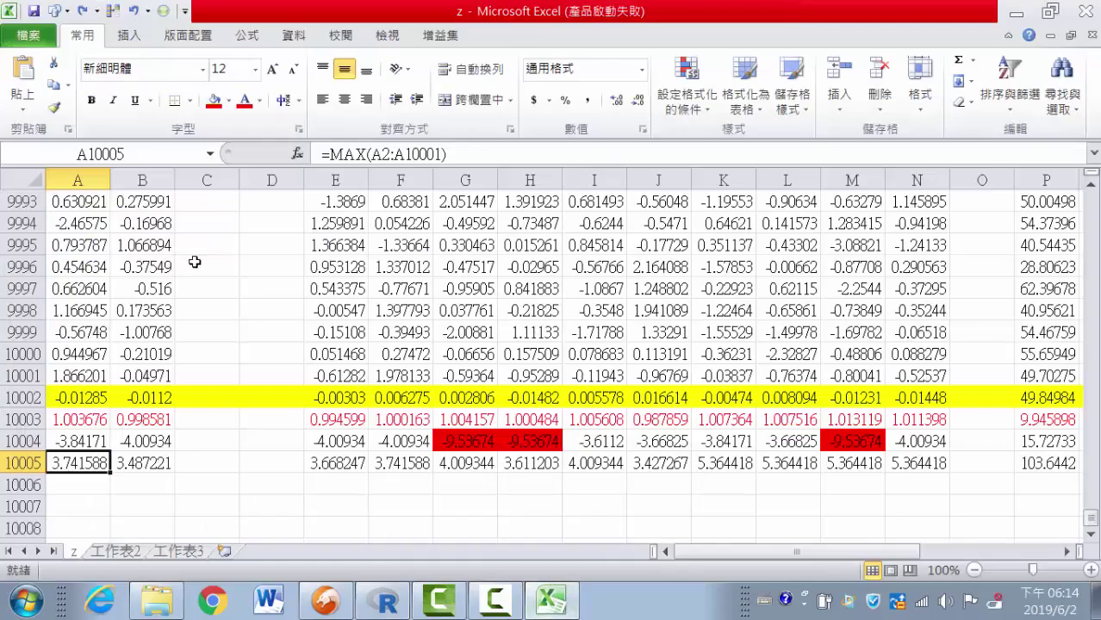
left_click(18, 420)
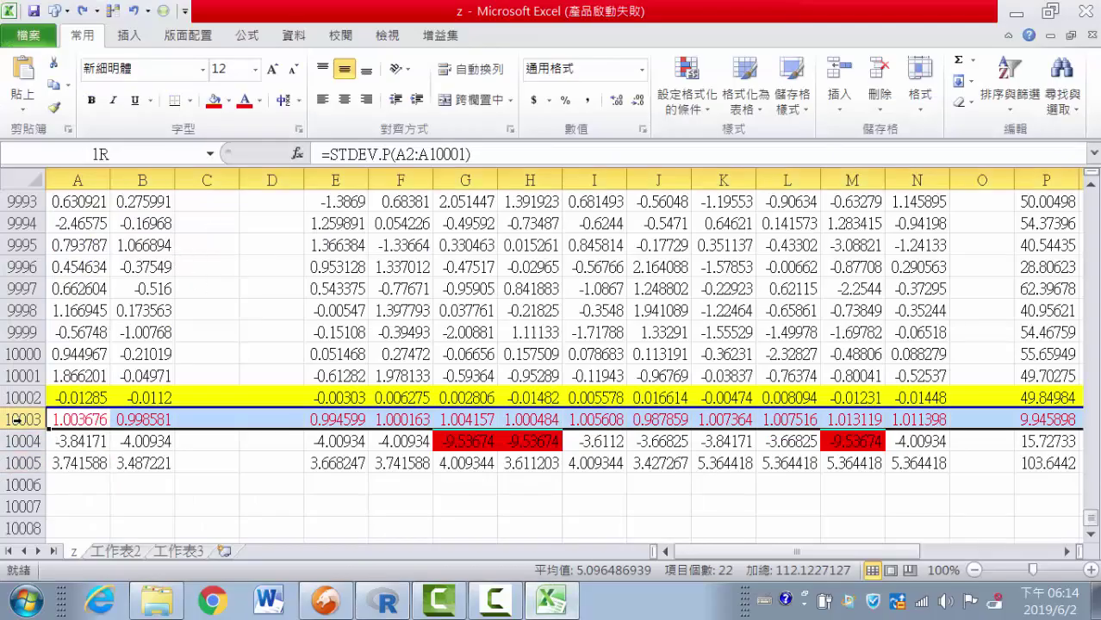
left_click_drag(17, 397, 34, 462)
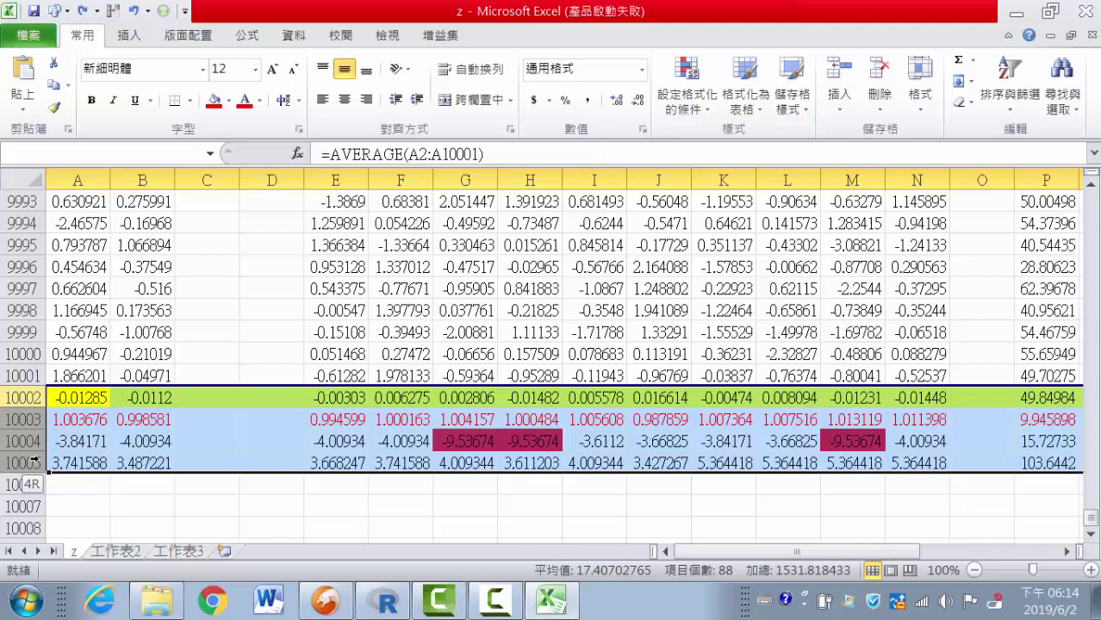
right_click(222, 432)
left_click(288, 329)
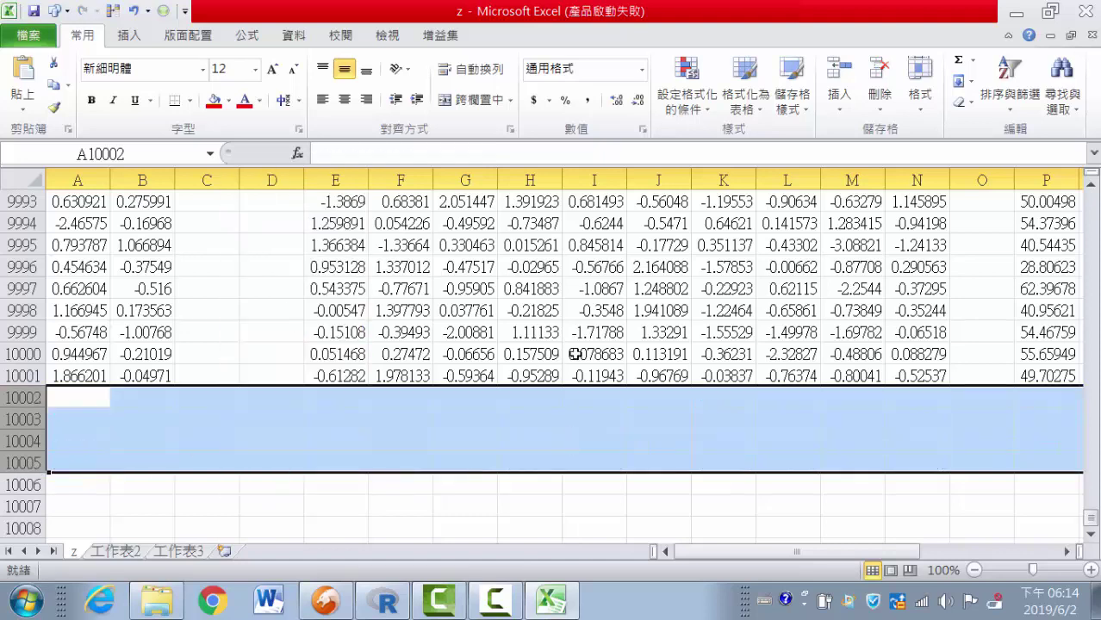
Delete the extra calculation columns E–Z, check the z1 and z2 data, and return to RGui
left_click_drag(321, 181, 1079, 156)
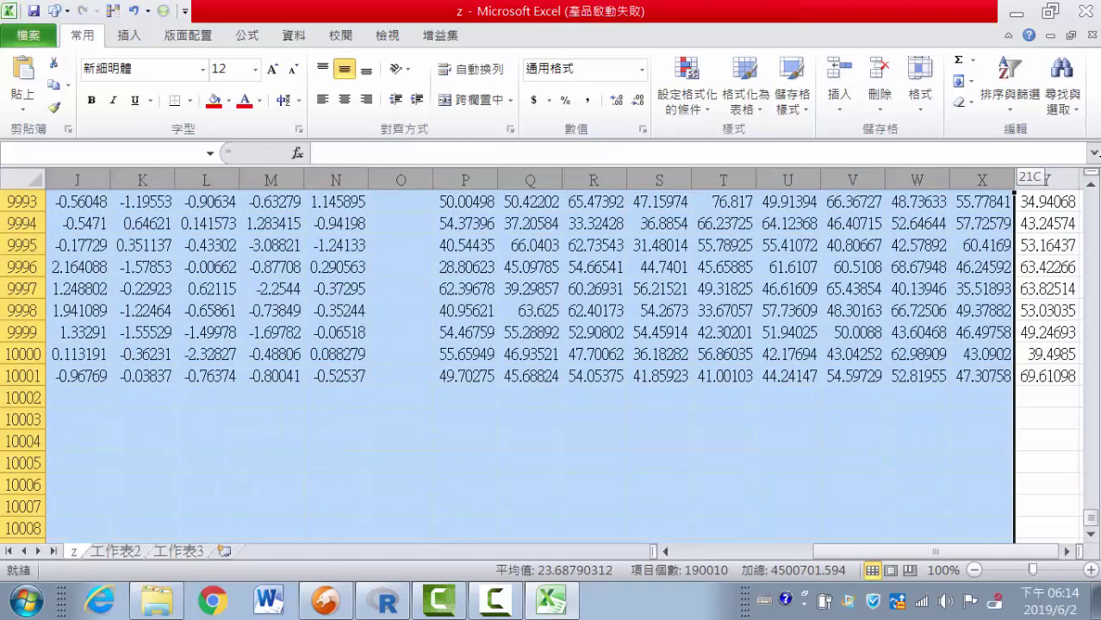
right_click(785, 249)
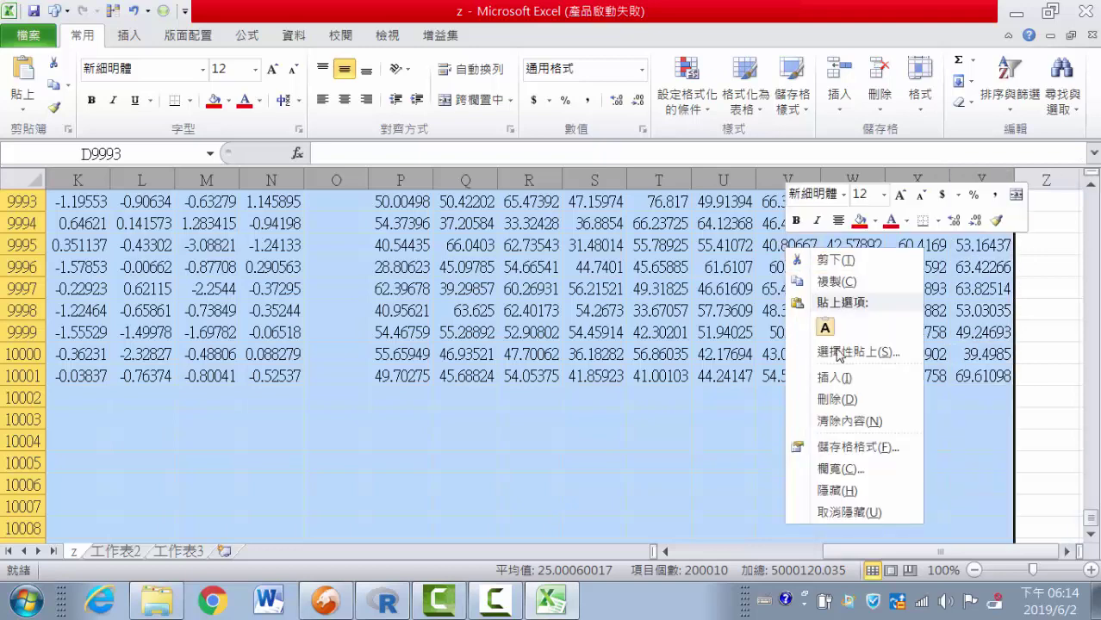
left_click(844, 399)
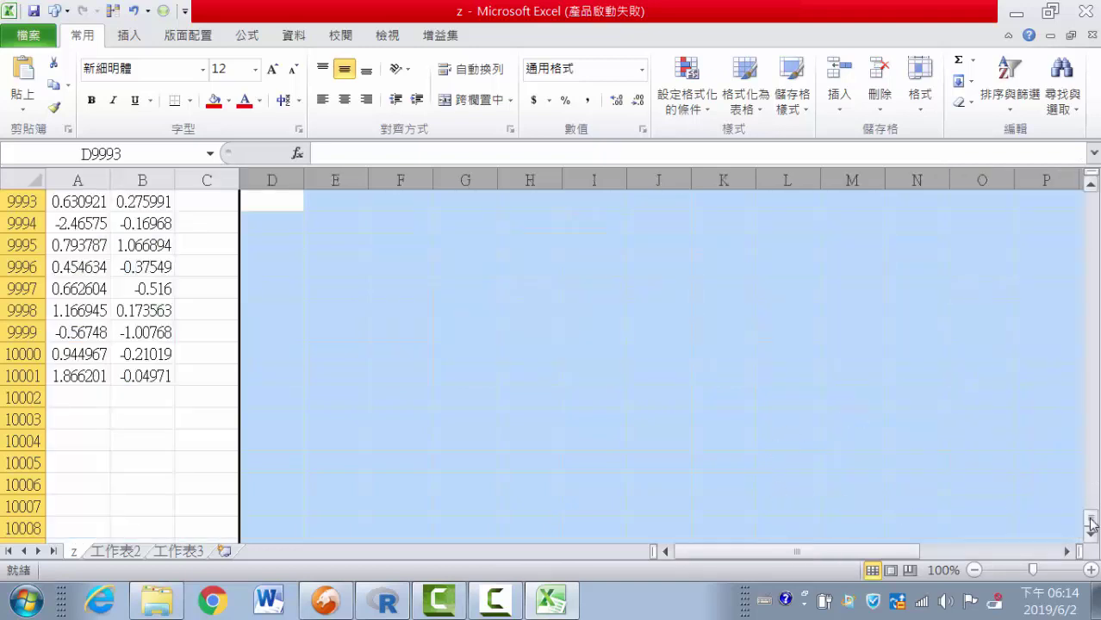
left_click_drag(1089, 522, 1091, 200)
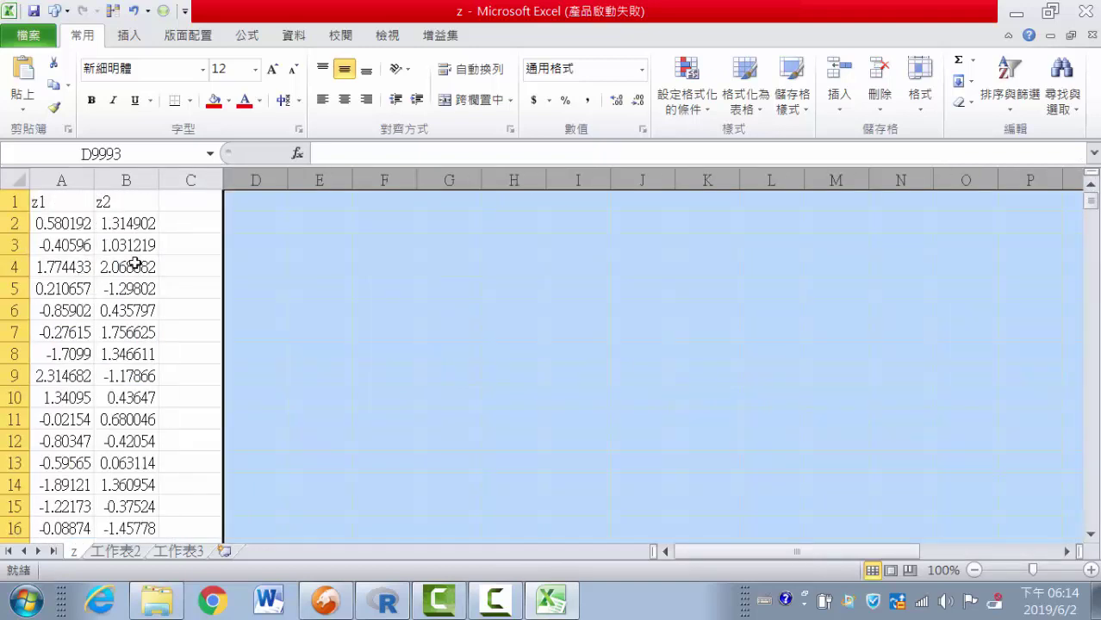
left_click(129, 266)
left_click_drag(53, 209, 134, 462)
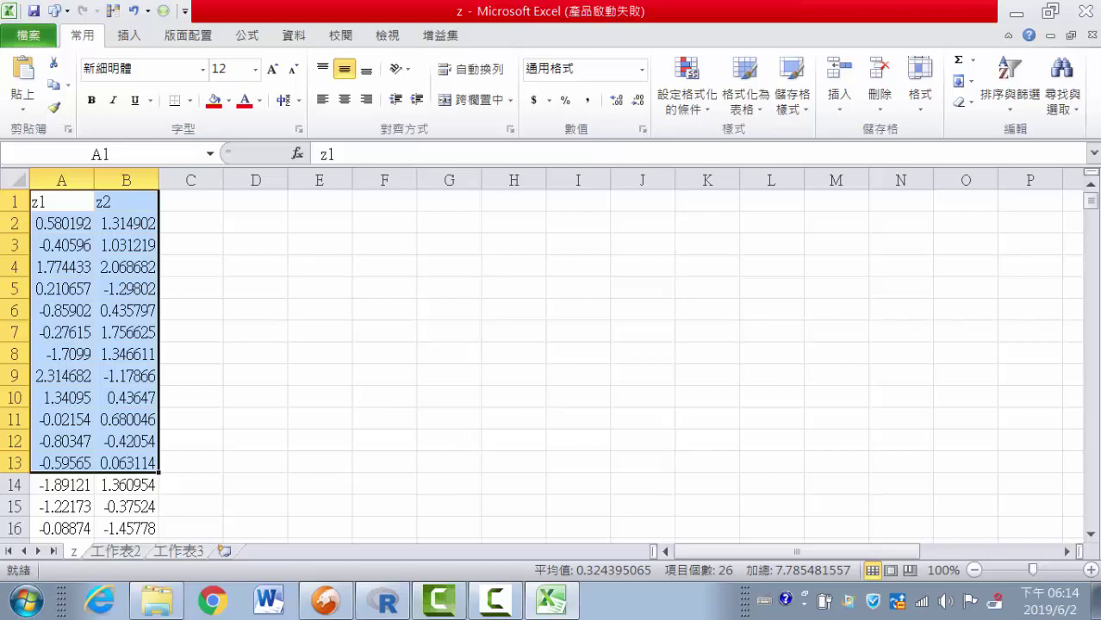
left_click(386, 600)
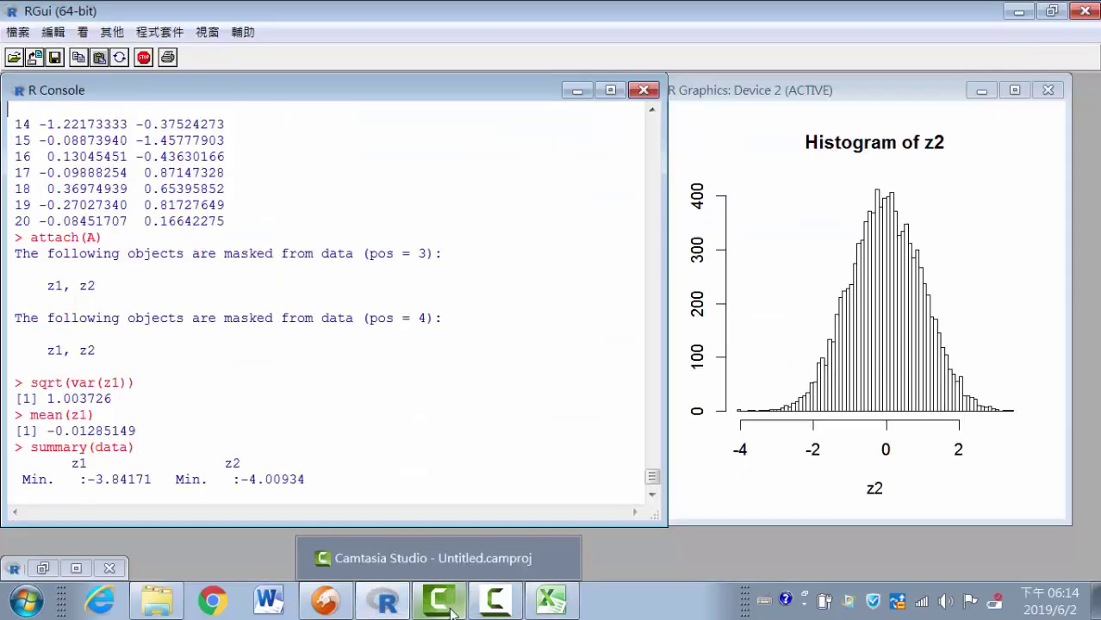